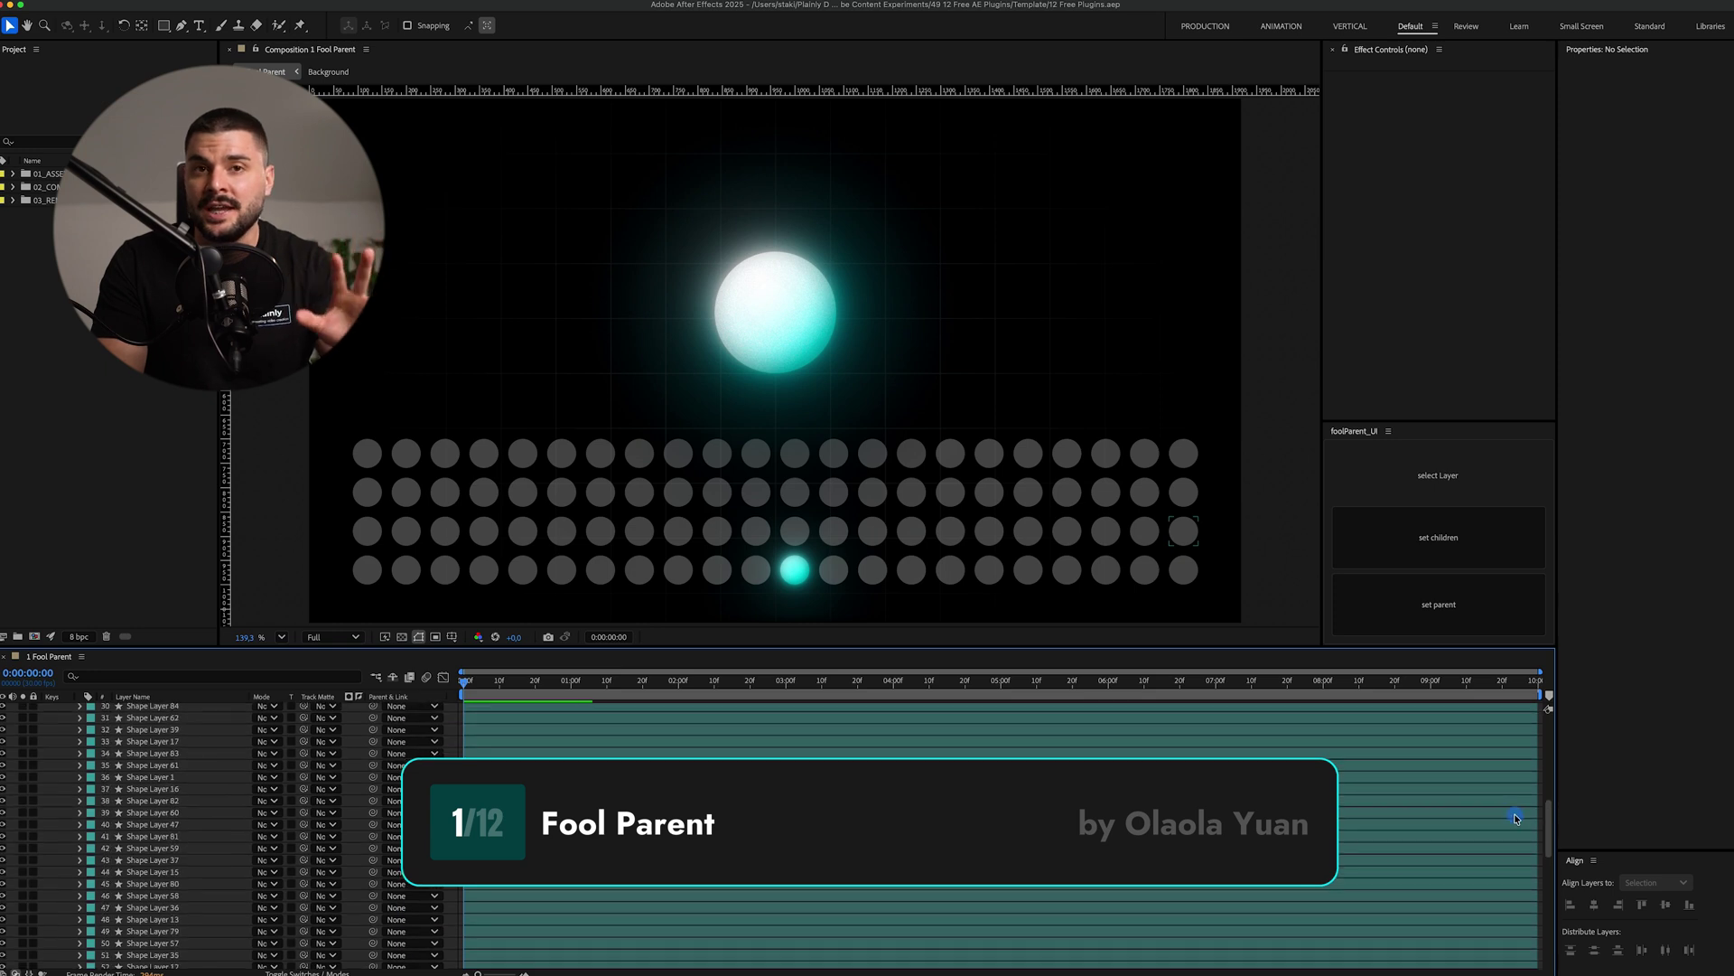
# - Select the small glowing dot's layer and try linking it to a parent manually, then abandon it
pyautogui.scroll(15, 1523, 740)
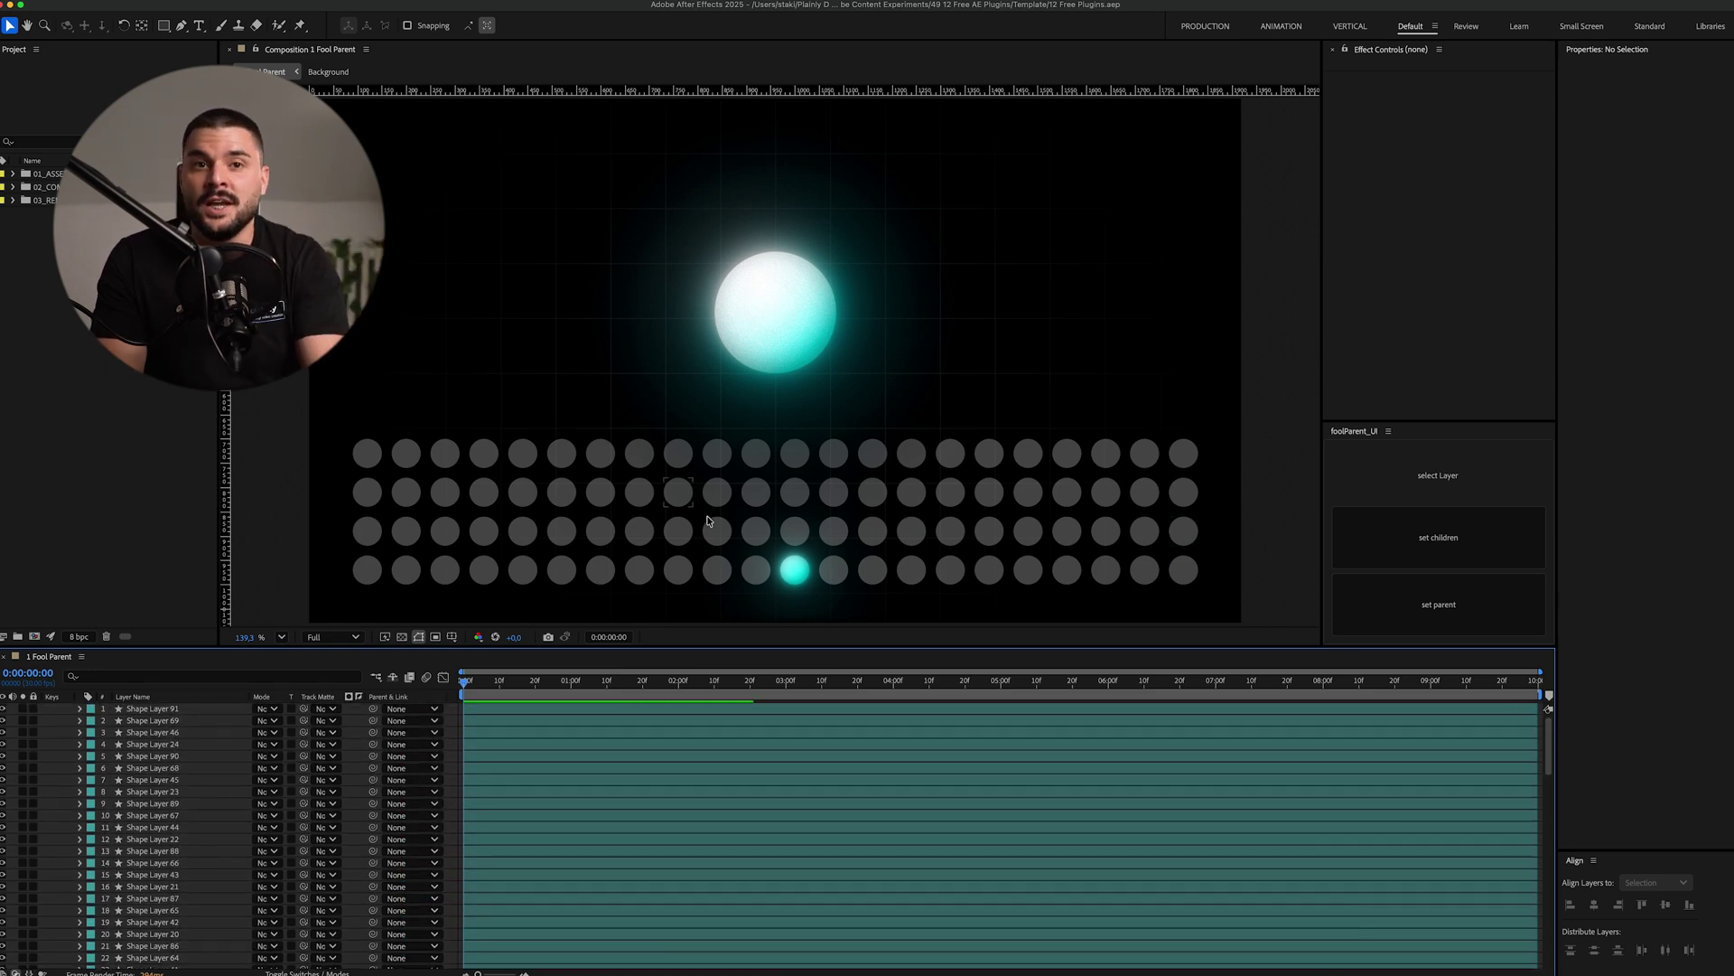
pyautogui.click(794, 571)
pyautogui.keyDown('shift'); pyautogui.click(795, 314); pyautogui.keyUp('shift')
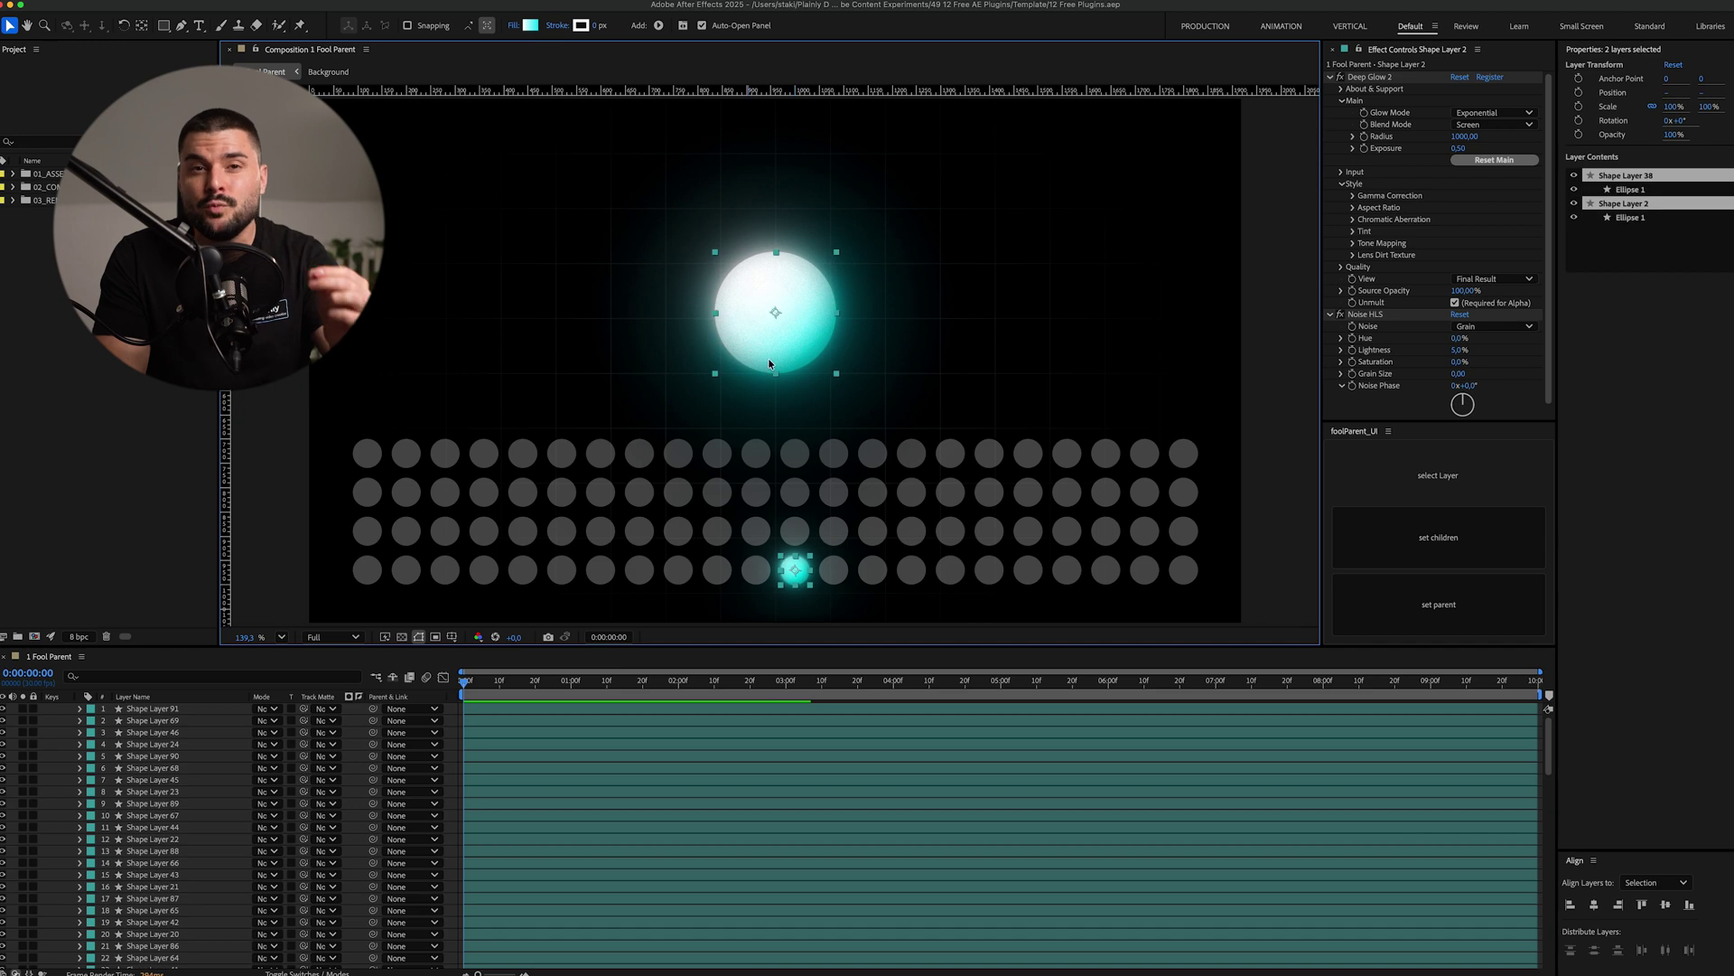
pyautogui.scroll(-15, 226, 831)
pyautogui.click(149, 950)
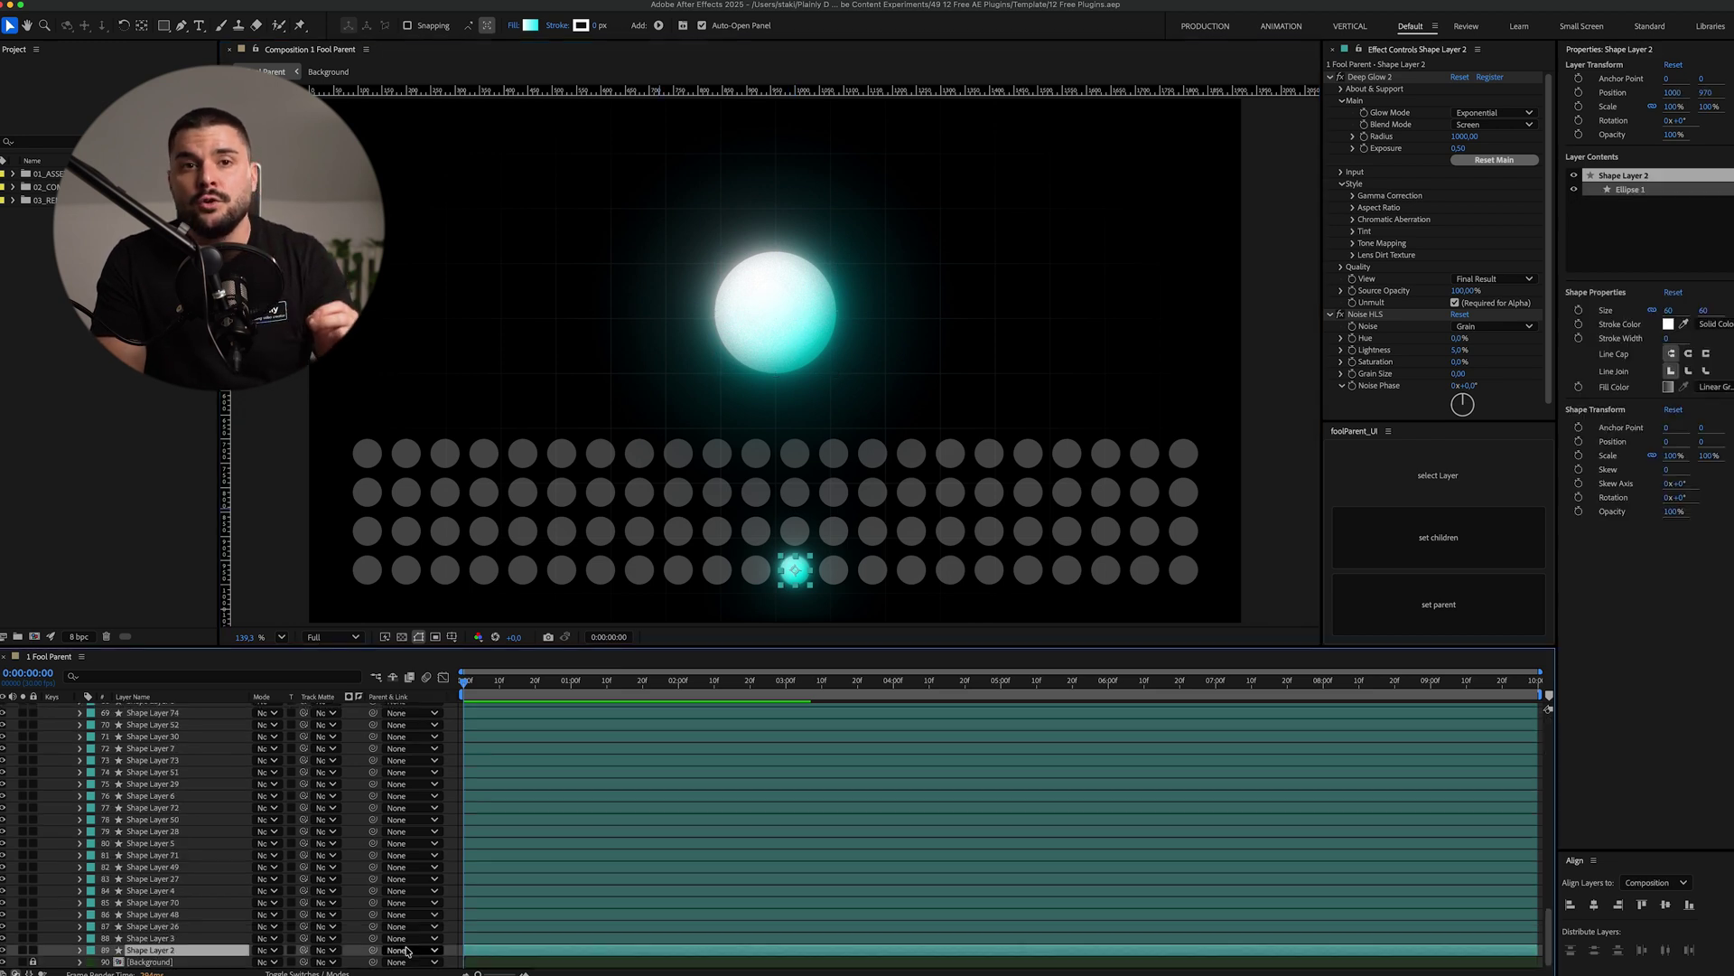
pyautogui.click(402, 950)
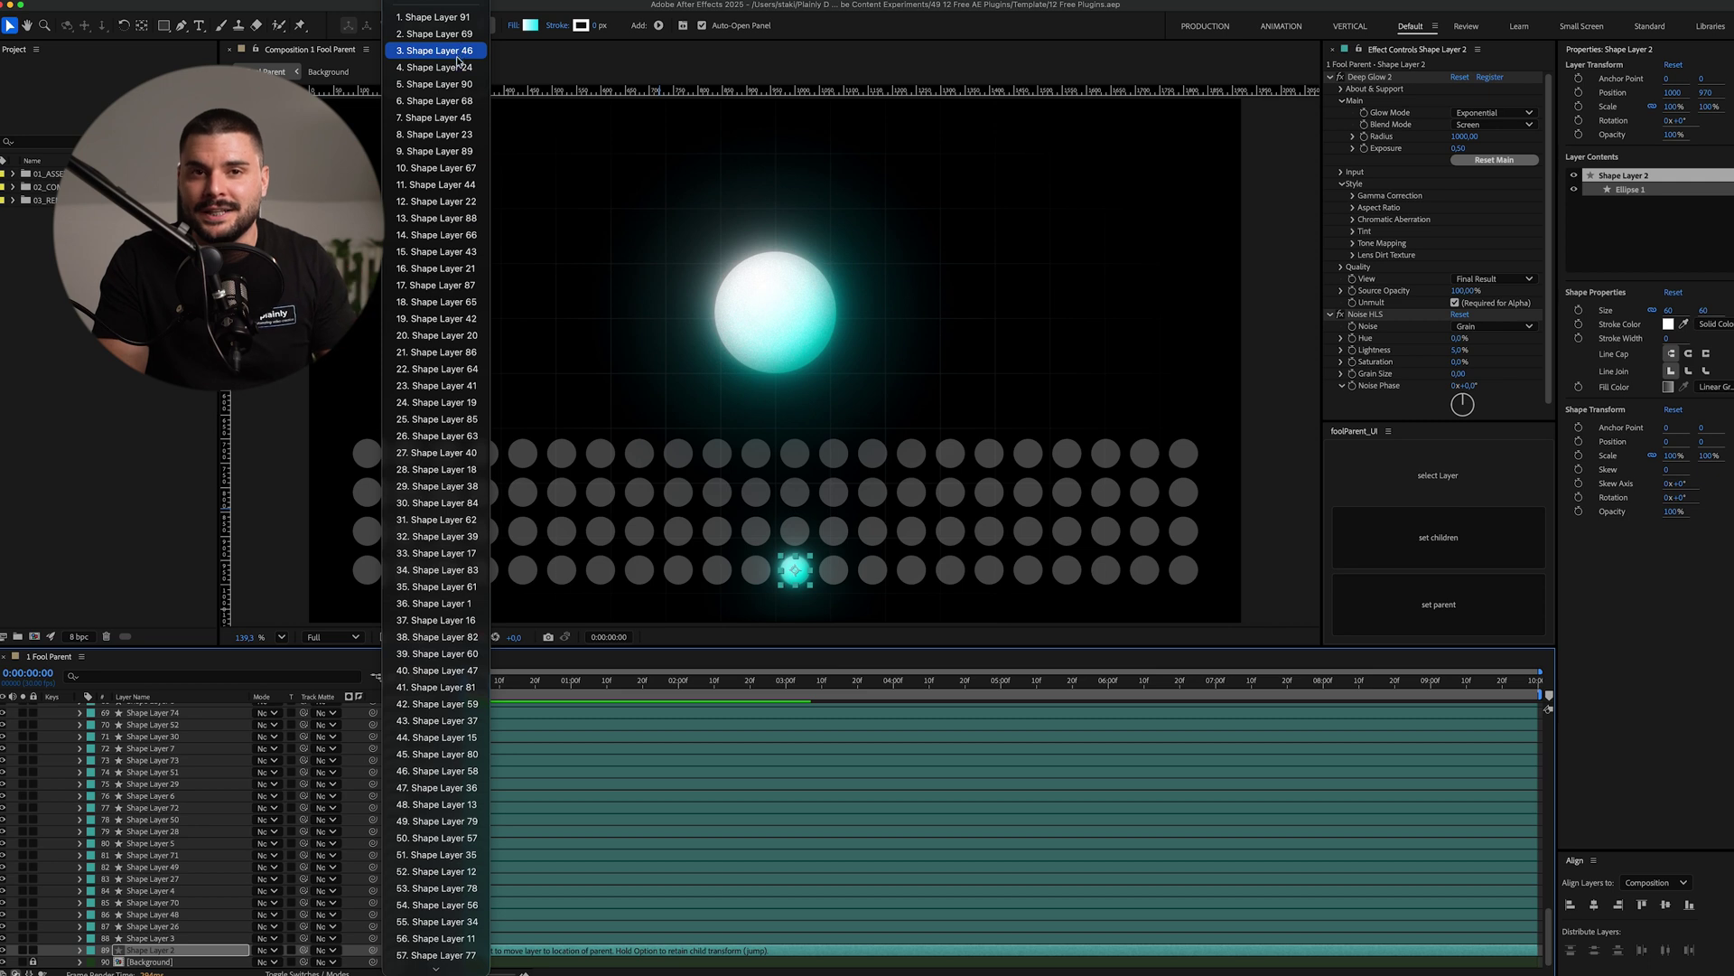
pyautogui.moveTo(372, 949); pyautogui.dragTo(198, 709)
pyautogui.moveTo(207, 866); pyautogui.dragTo(220, 968)
pyautogui.moveTo(428, 945); pyautogui.dragTo(428, 948)
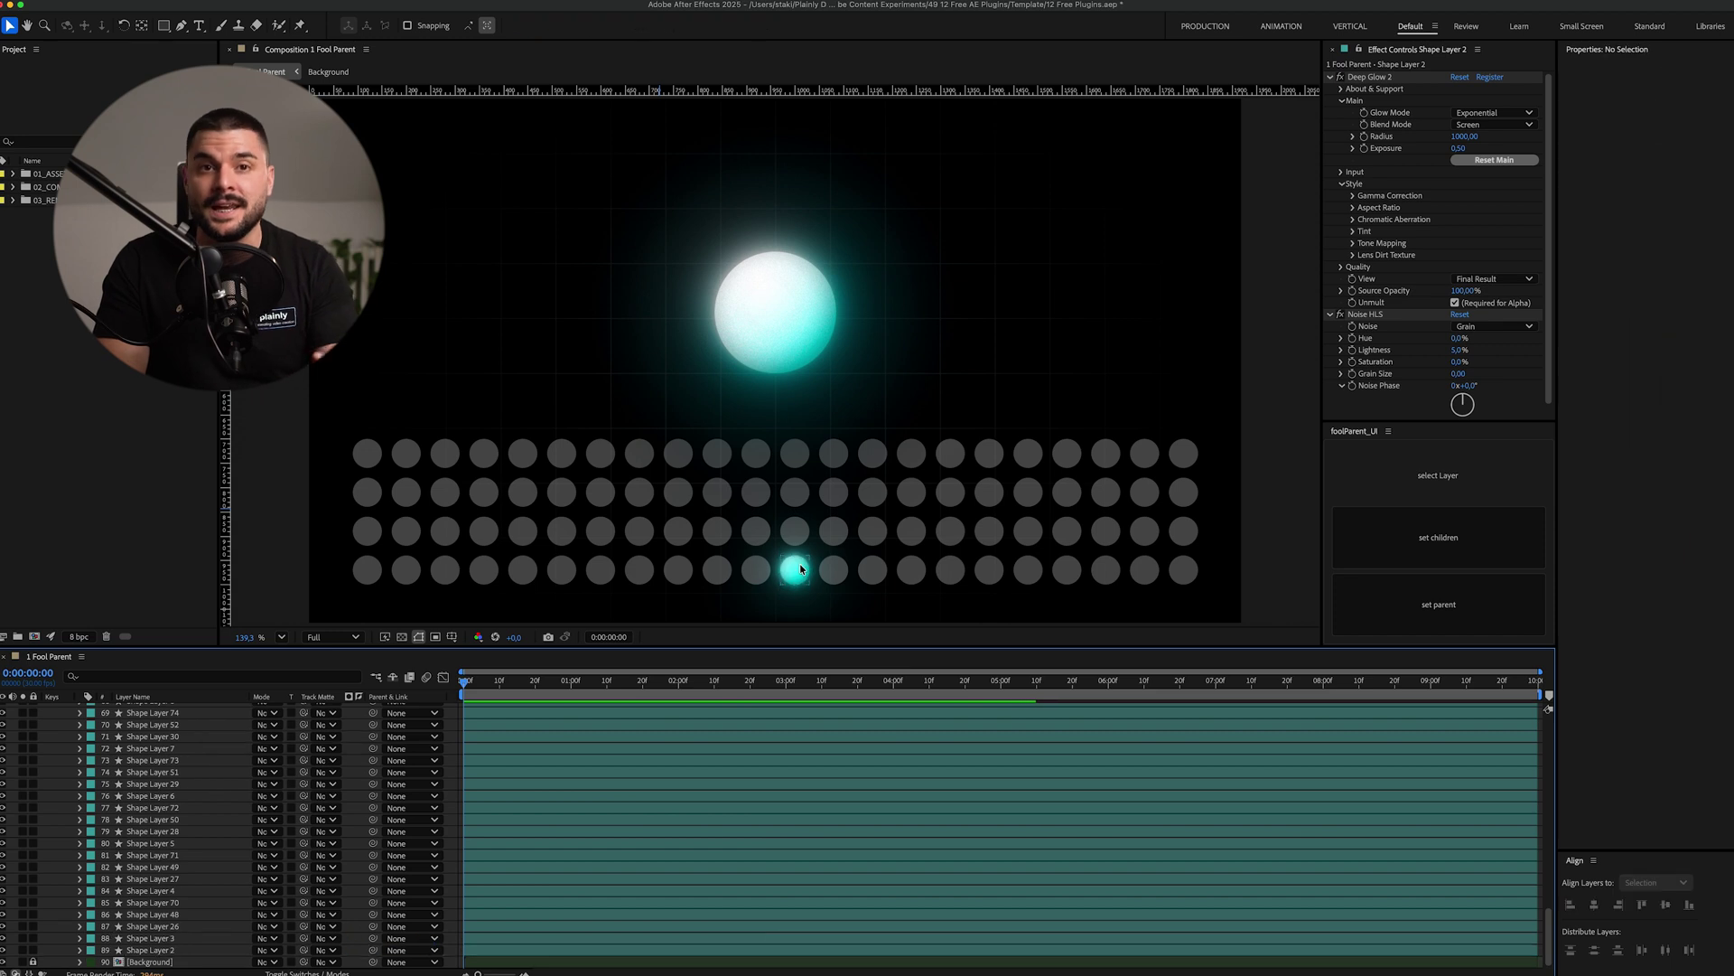
# - With foolParent, set the small dot as child and the big sphere as its parent
pyautogui.click(801, 569)
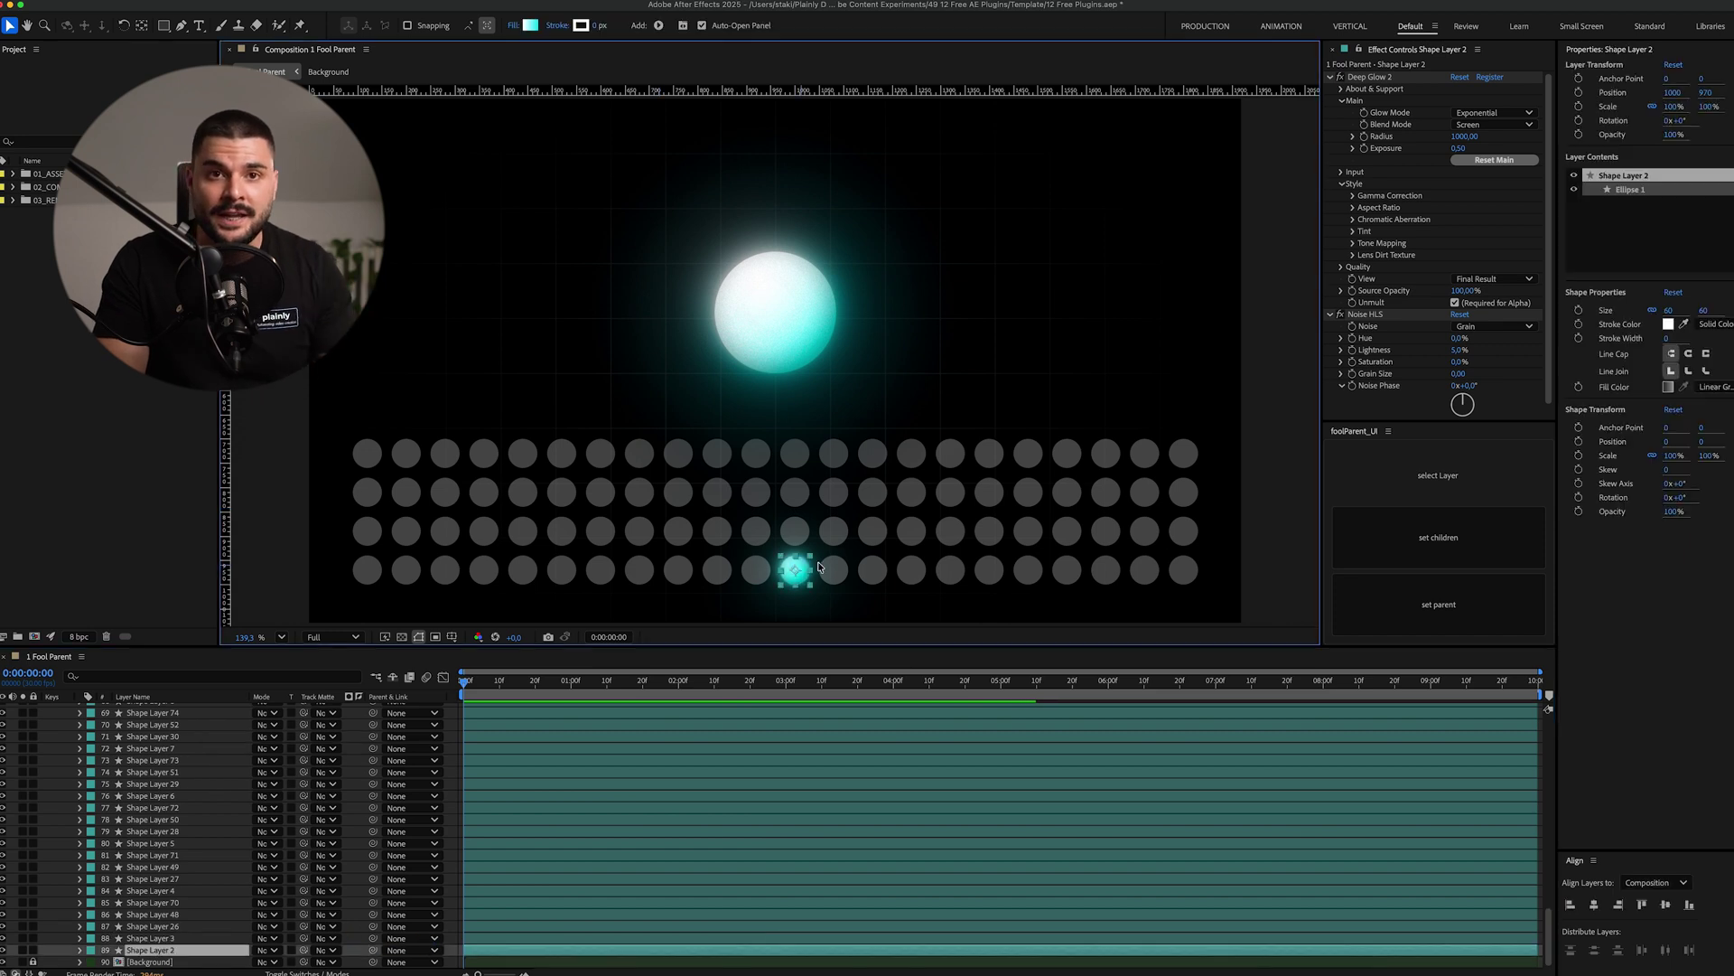
pyautogui.click(1402, 550)
pyautogui.click(780, 327)
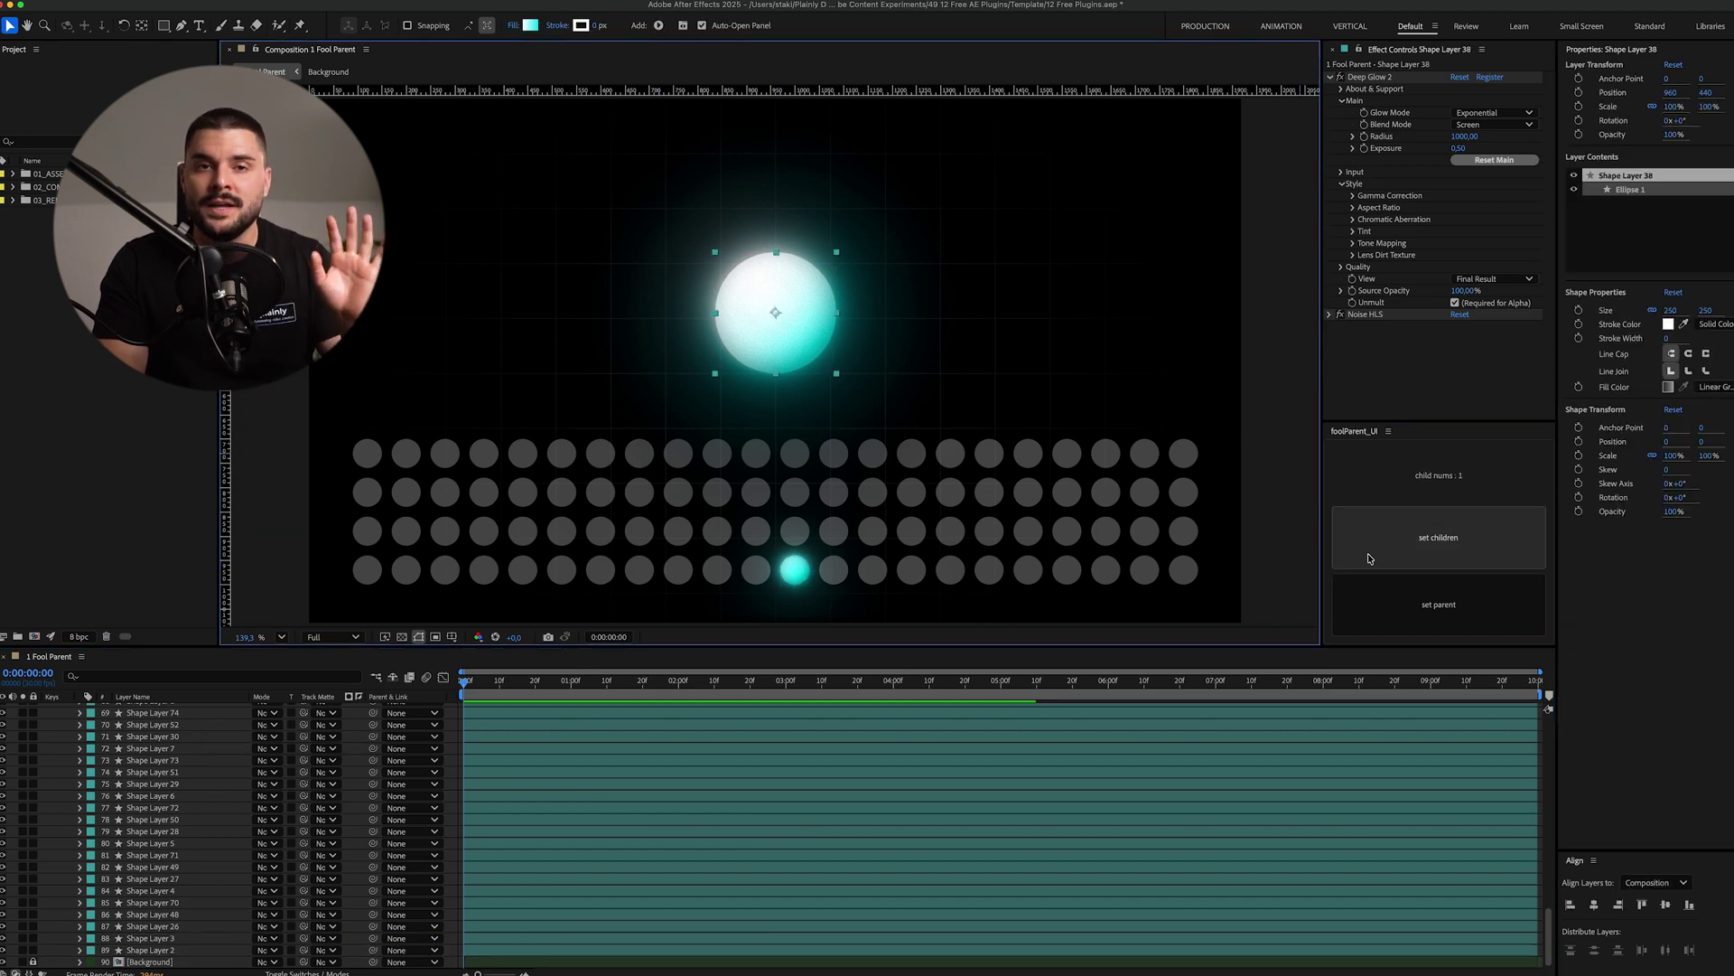
pyautogui.click(1371, 594)
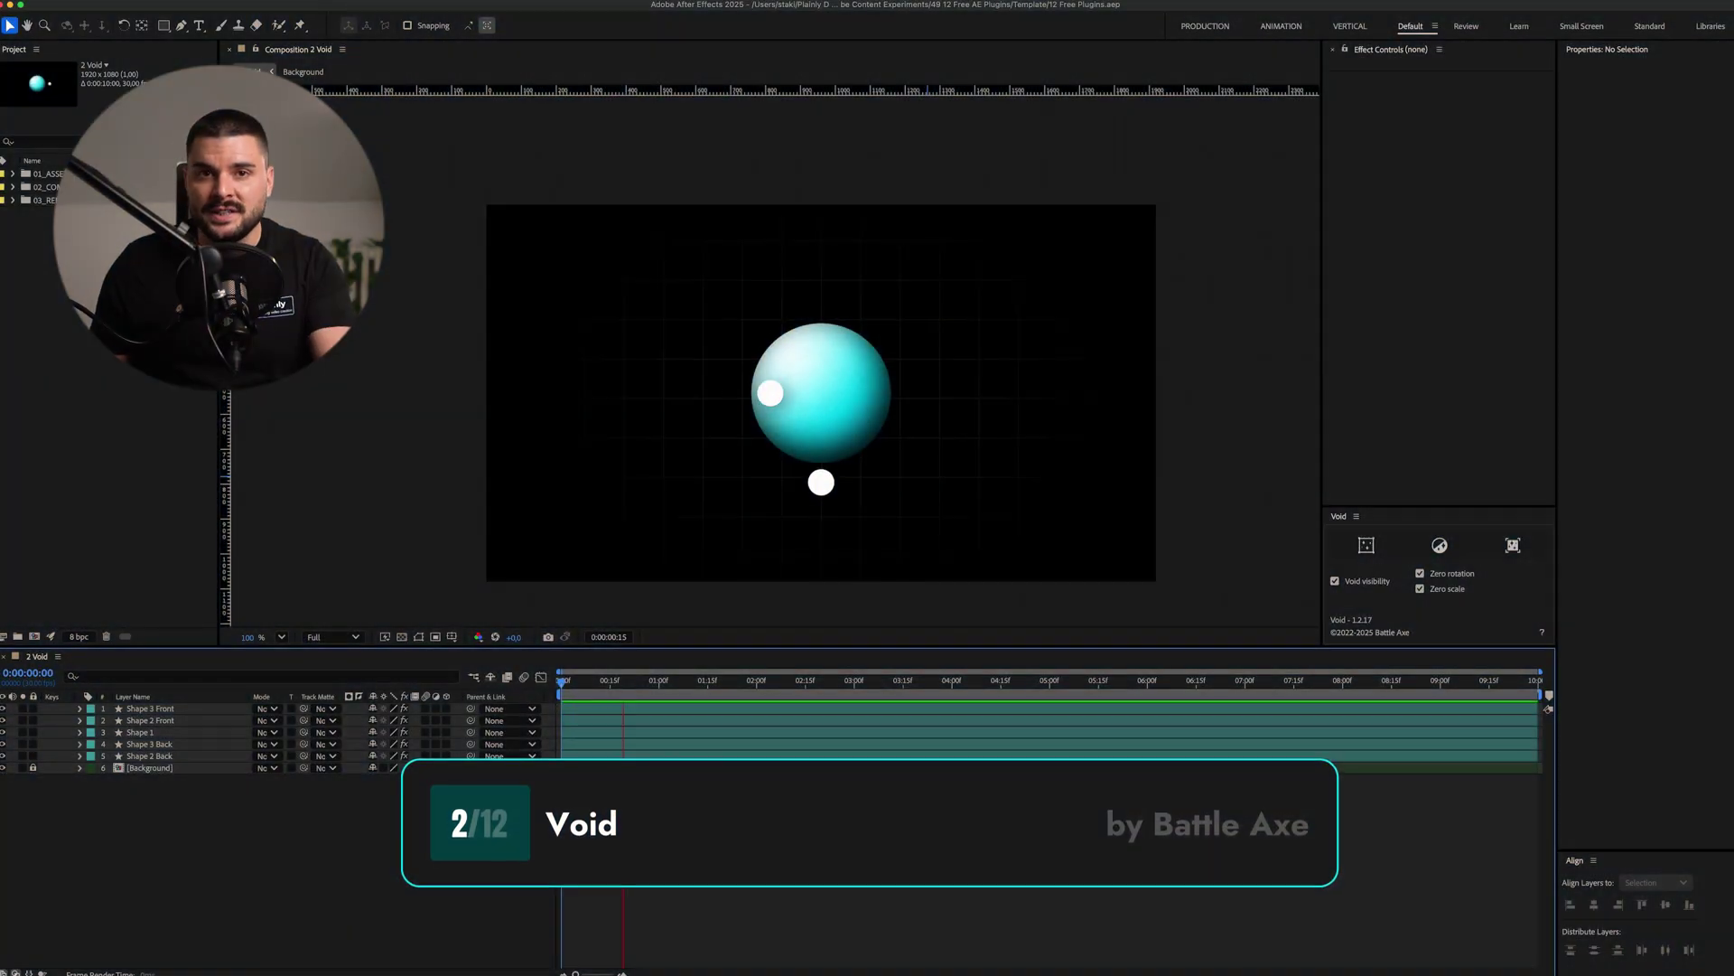
# - Add Void nulls for all sphere shape layers, moving the group and giving each shape its own null
pyautogui.hotkey('ctrl', 'a')
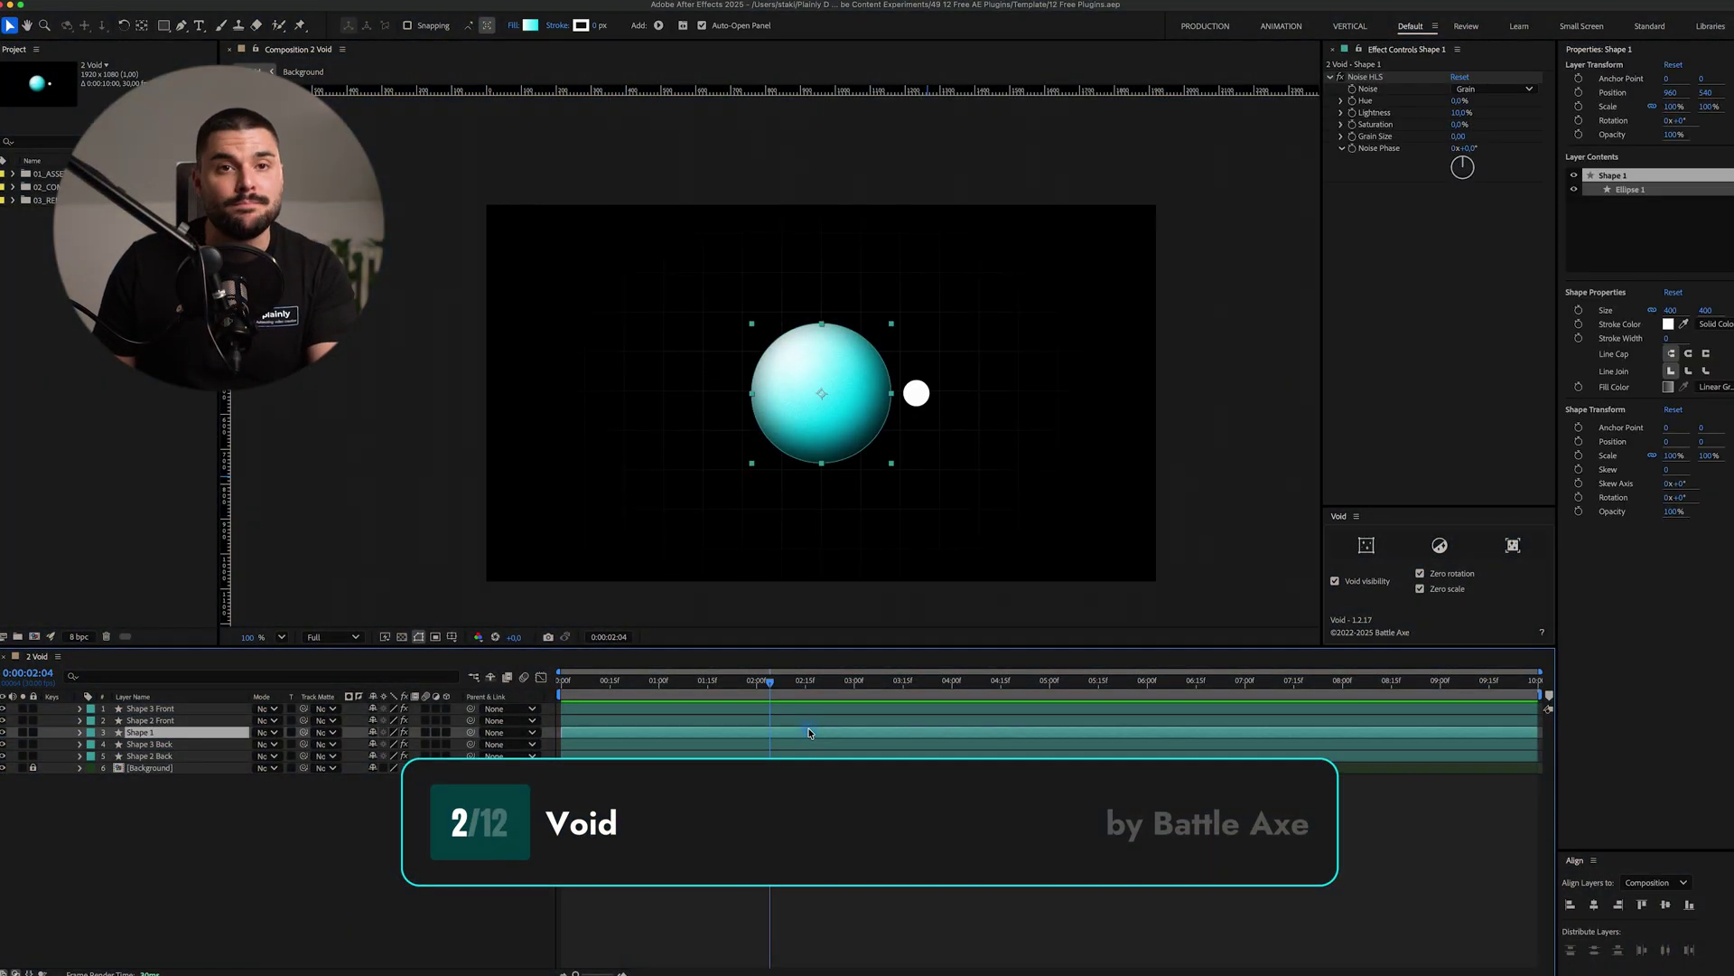
pyautogui.click(1367, 545)
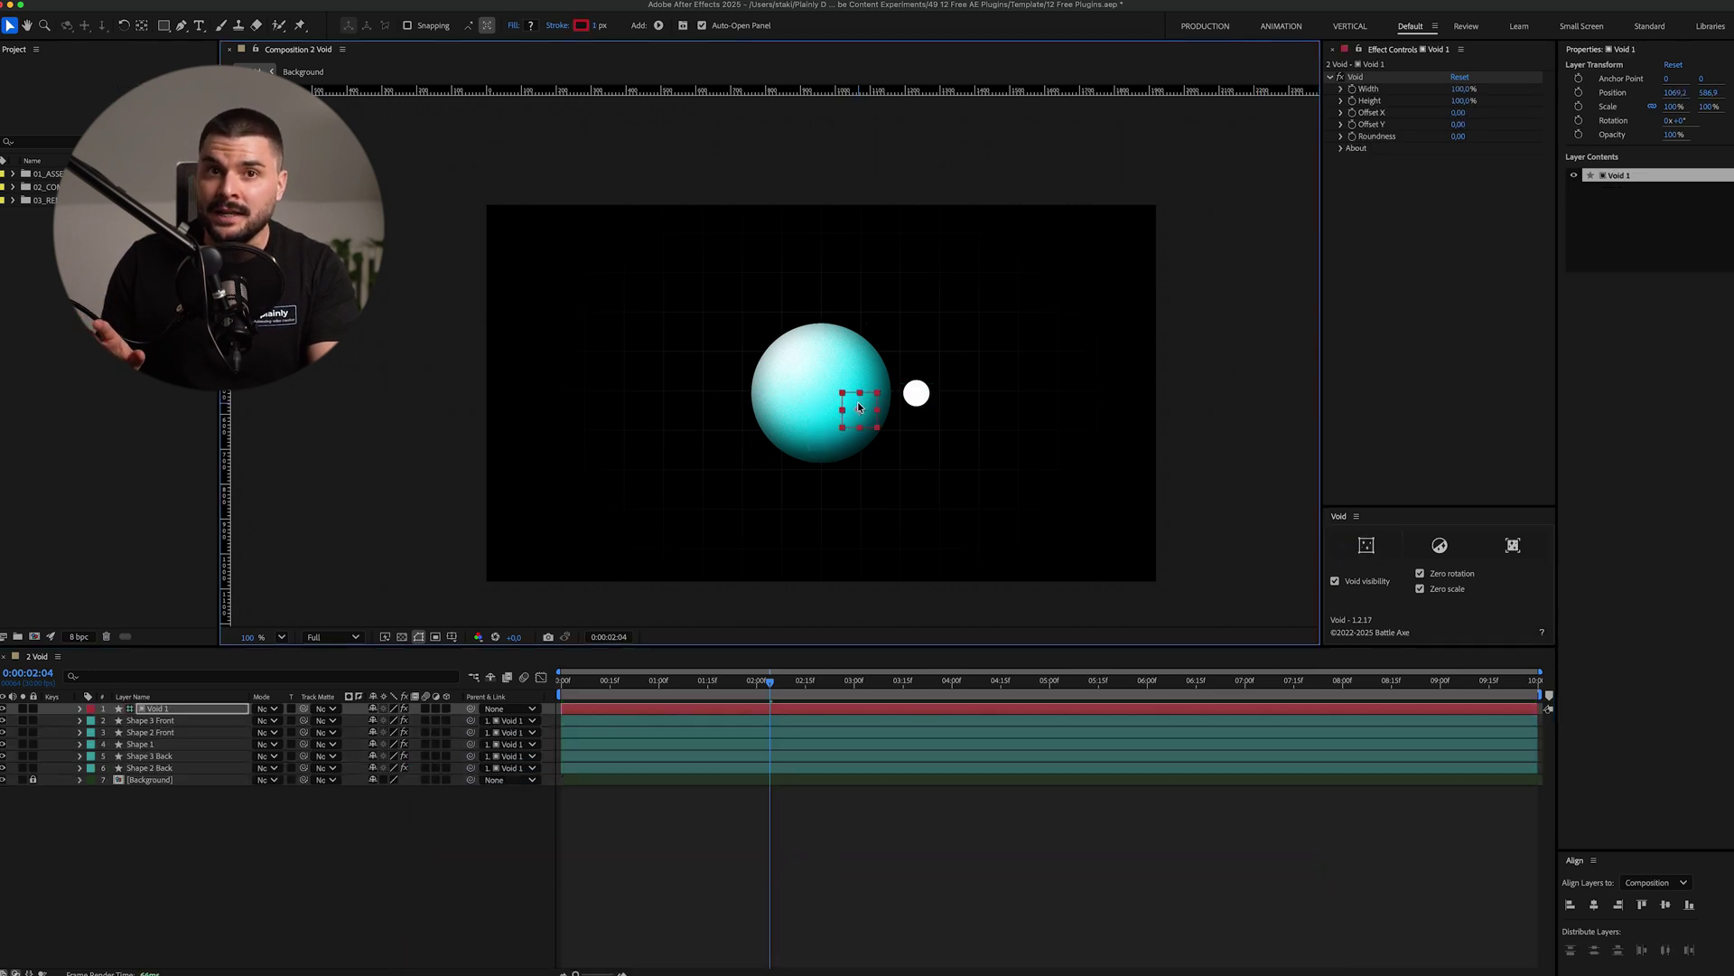
pyautogui.moveTo(859, 408)
pyautogui.mouseDown()
pyautogui.moveTo(917, 366)
pyautogui.moveTo(781, 379)
pyautogui.moveTo(852, 300)
pyautogui.moveTo(798, 388)
pyautogui.moveTo(853, 395)
pyautogui.mouseUp()
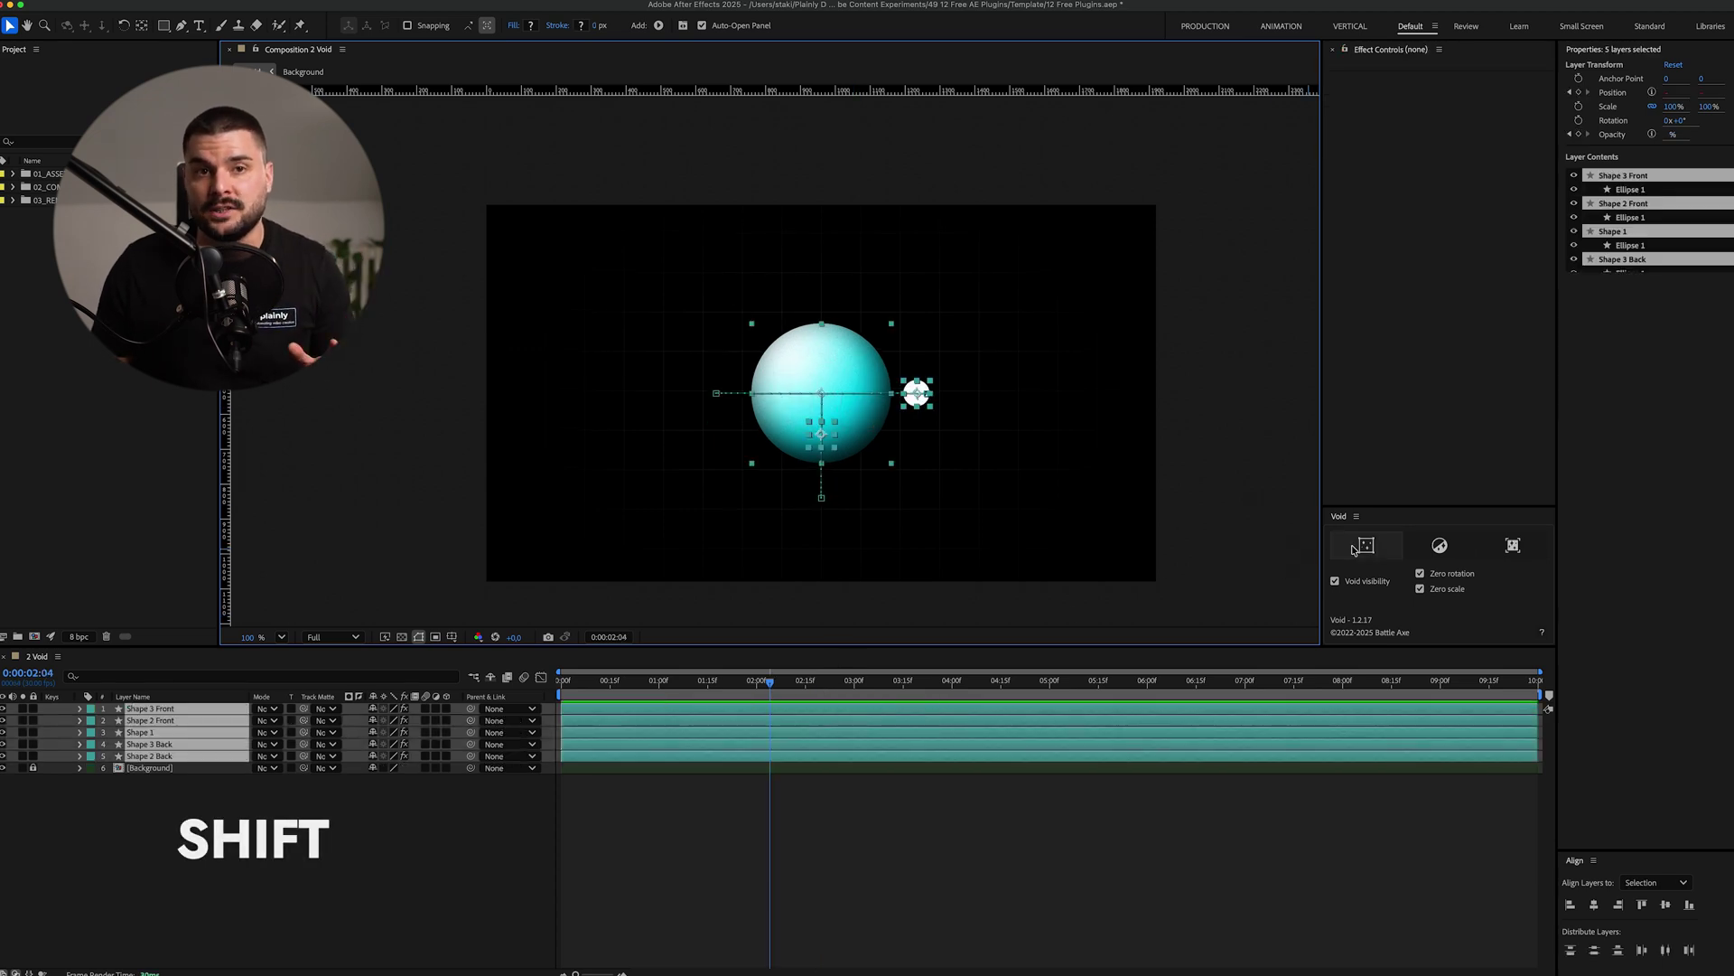
pyautogui.keyDown('shift'); pyautogui.click(1355, 548); pyautogui.keyUp('shift')
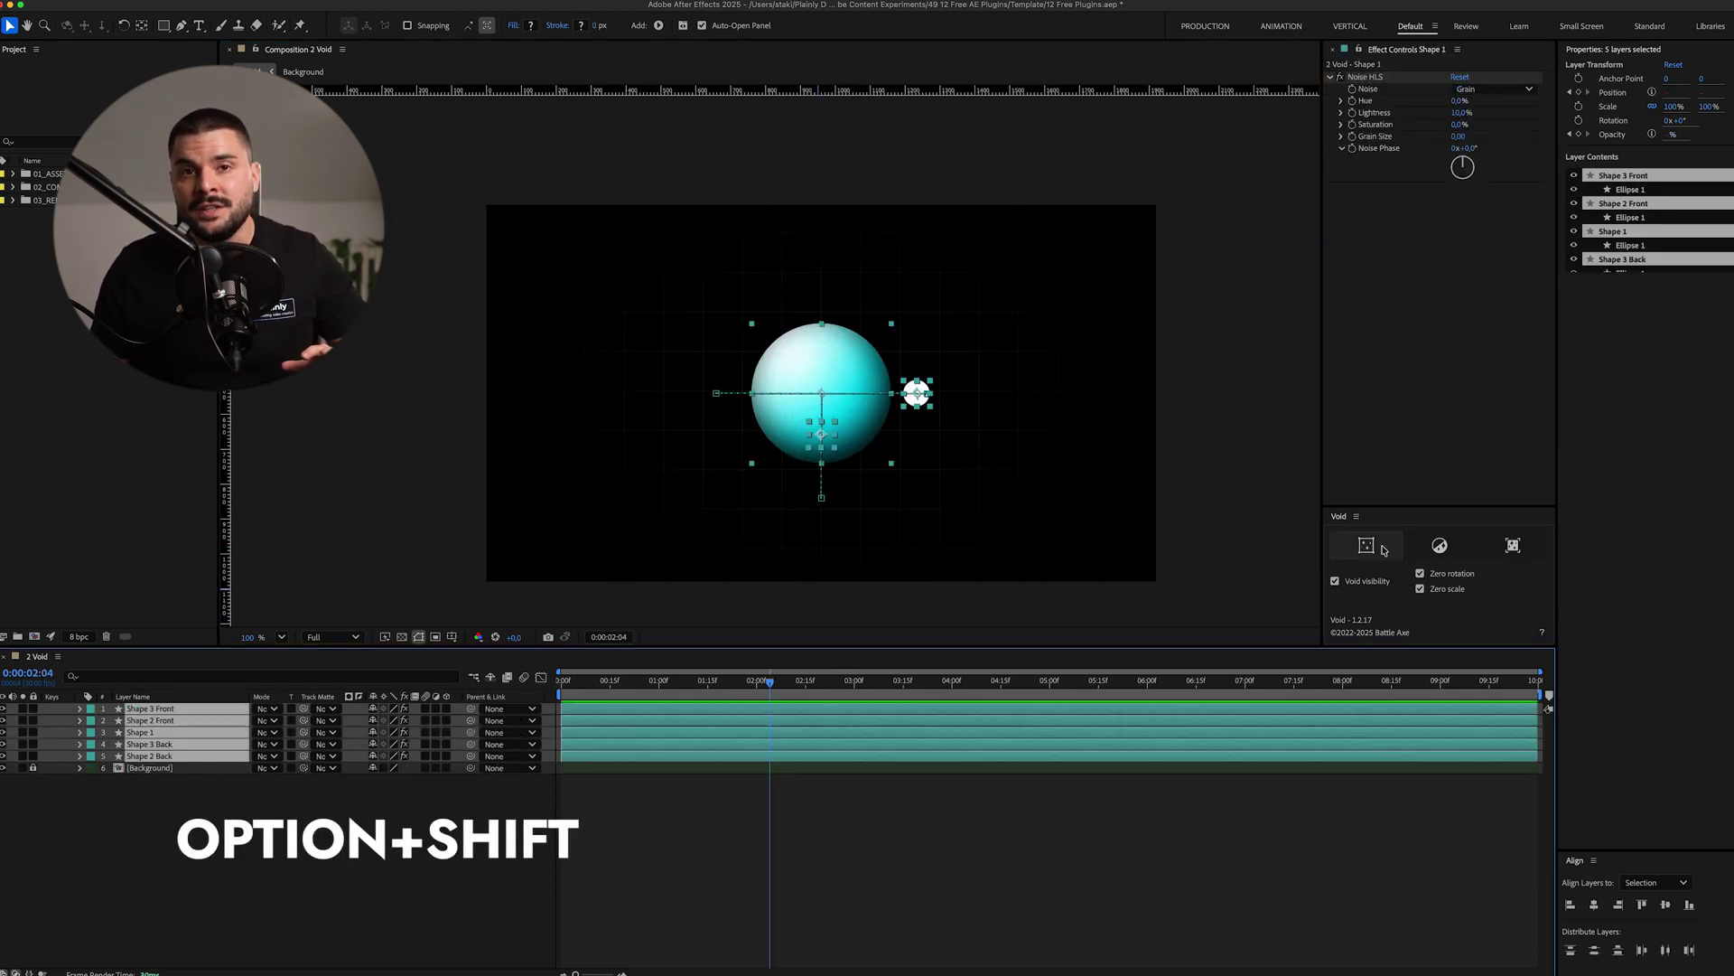
pyautogui.keyDown('alt'); pyautogui.keyDown('shift'); pyautogui.click(1381, 550); pyautogui.keyUp('shift'); pyautogui.keyUp('alt')
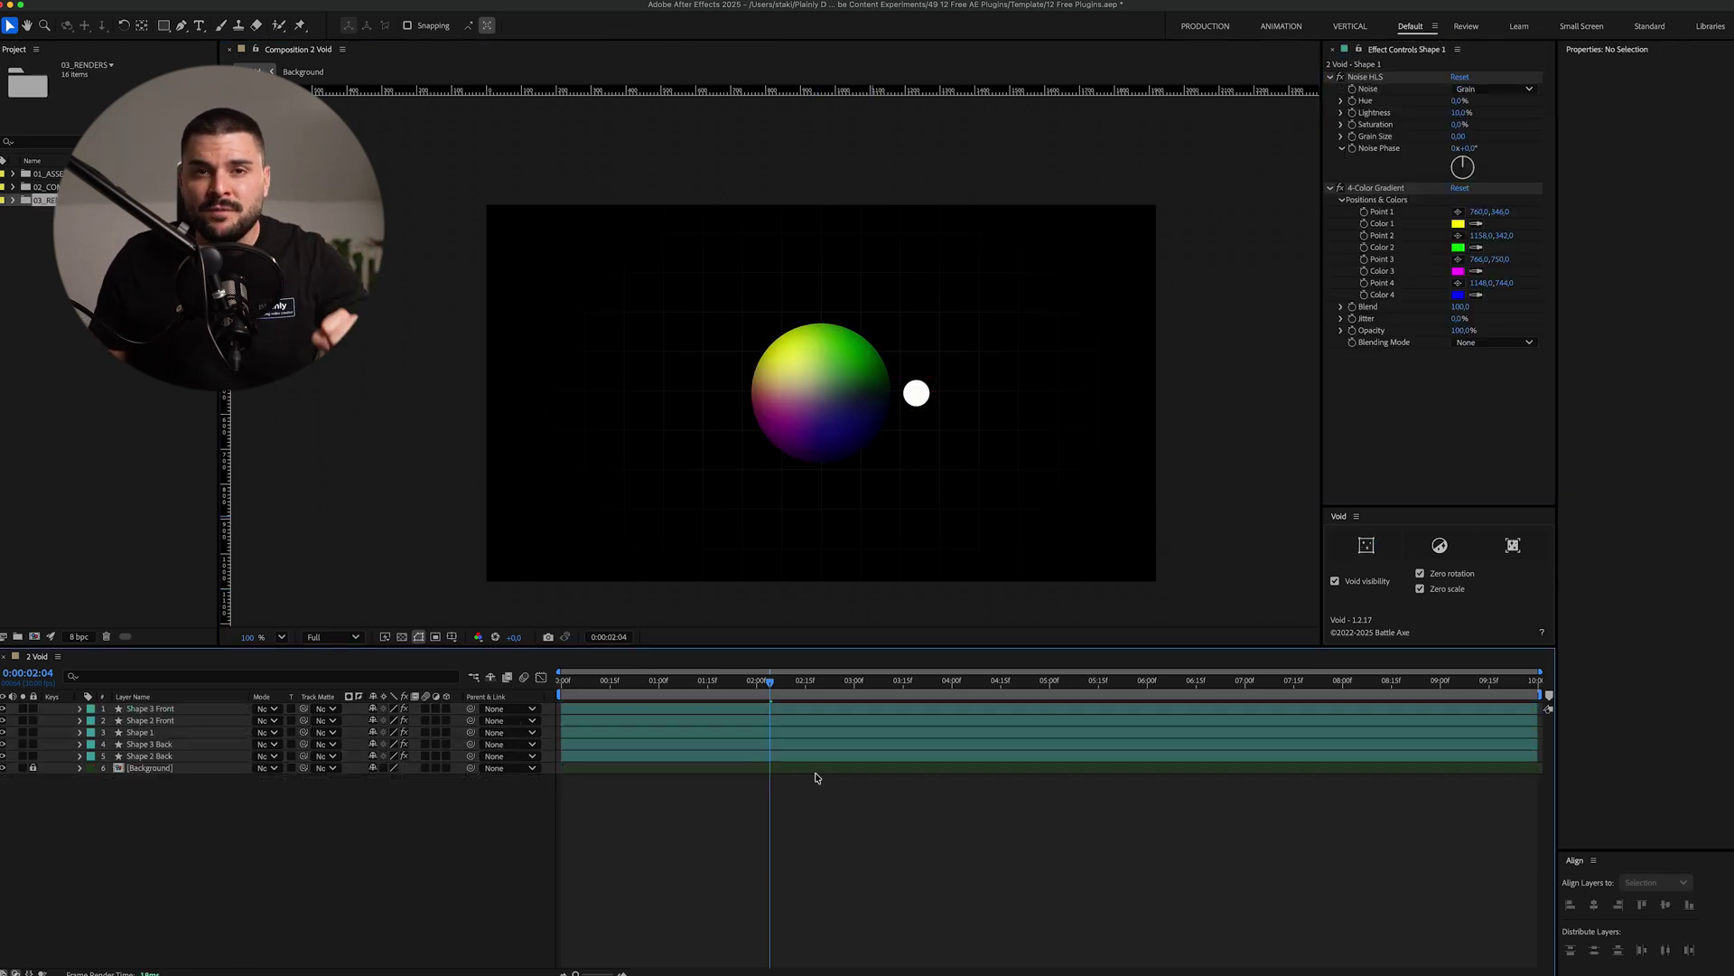
# - Expand Shape 1's 4-Color Gradient points and create a Void null for each gradient point
pyautogui.click(858, 348)
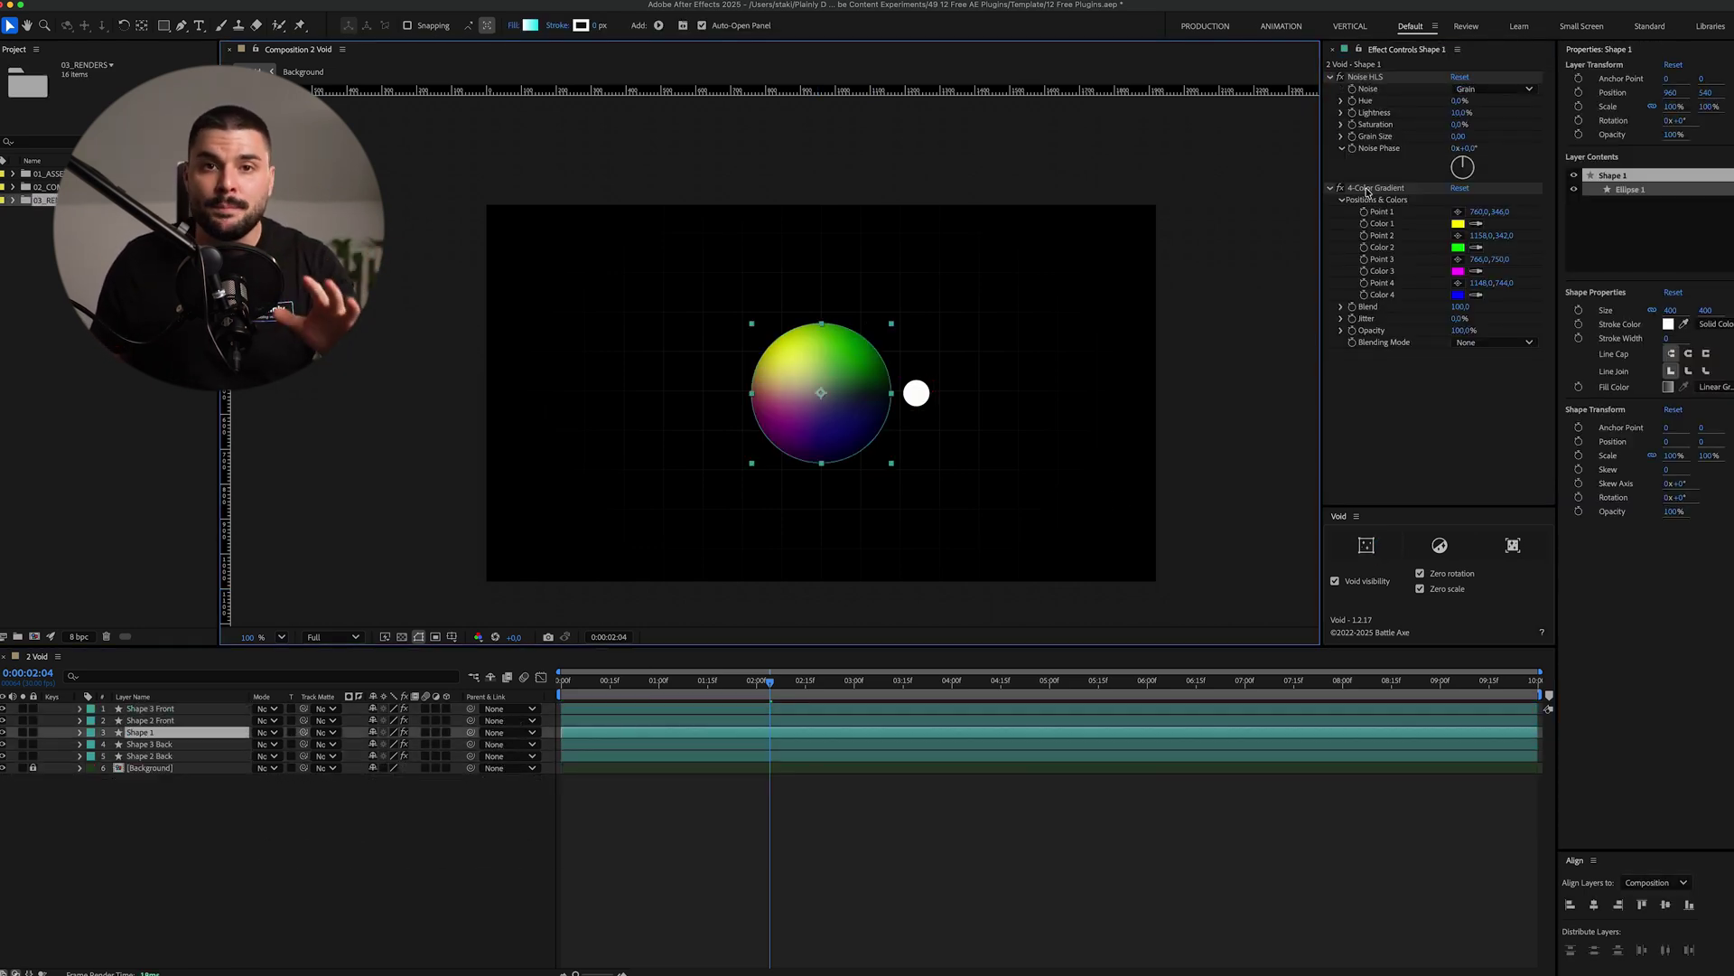
pyautogui.click(1368, 190)
pyautogui.press('e')
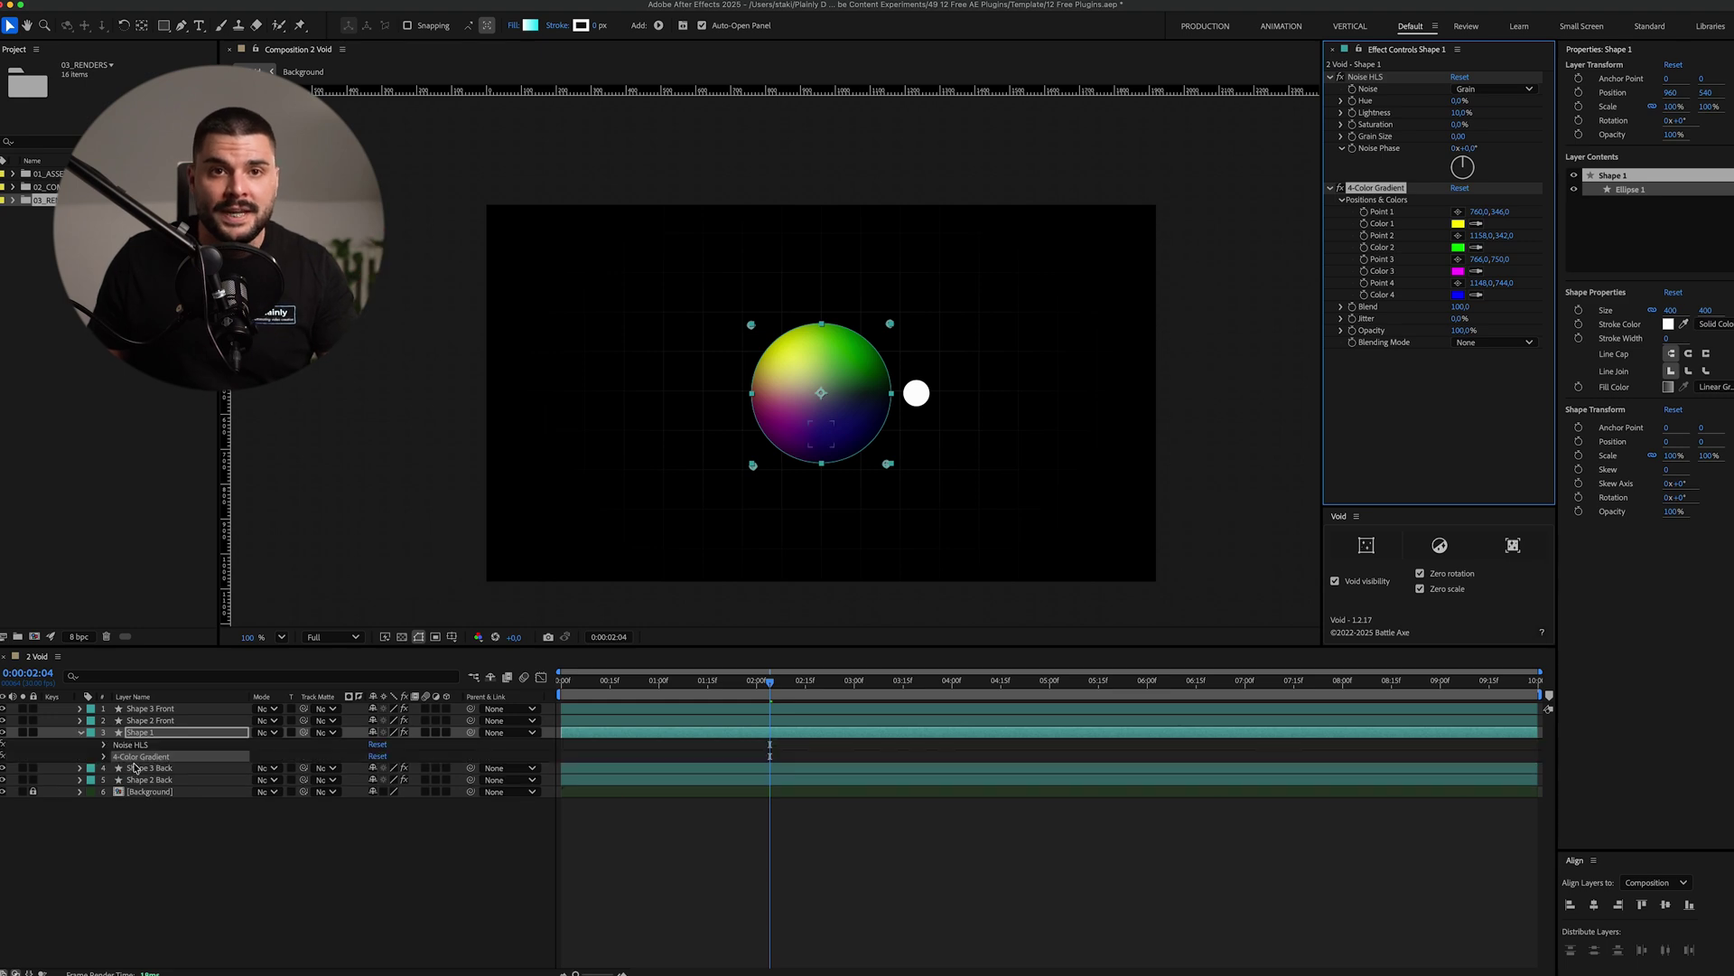
pyautogui.click(103, 757)
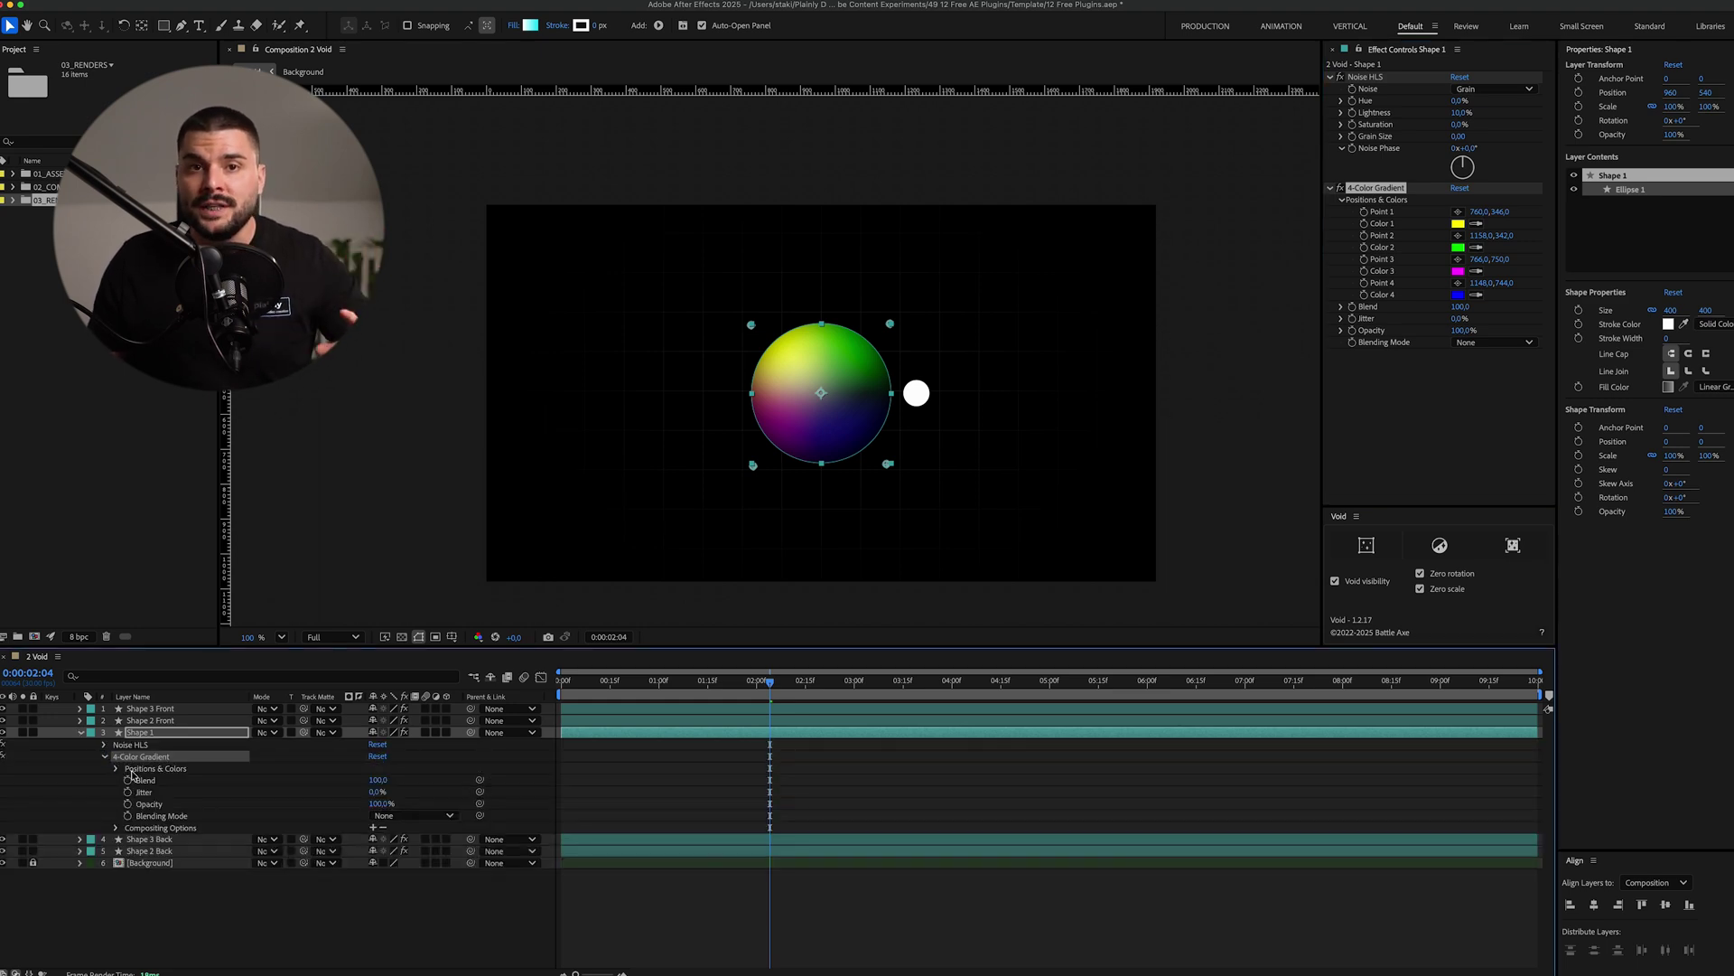
pyautogui.click(115, 768)
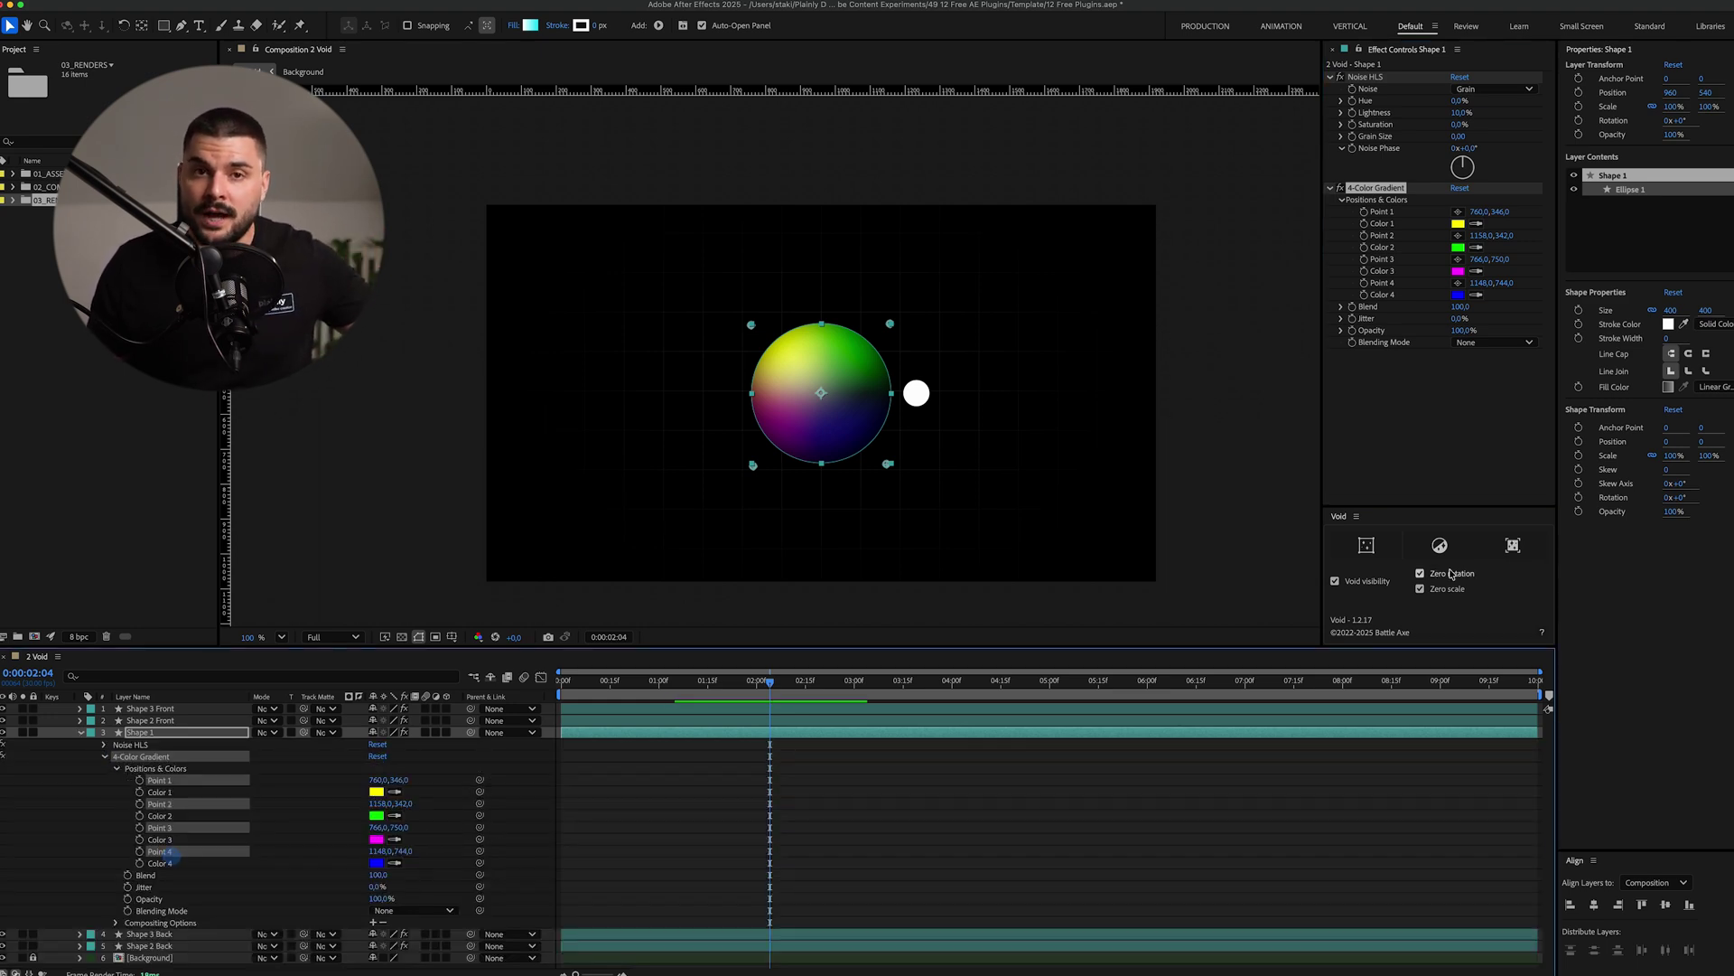
pyautogui.click(1366, 545)
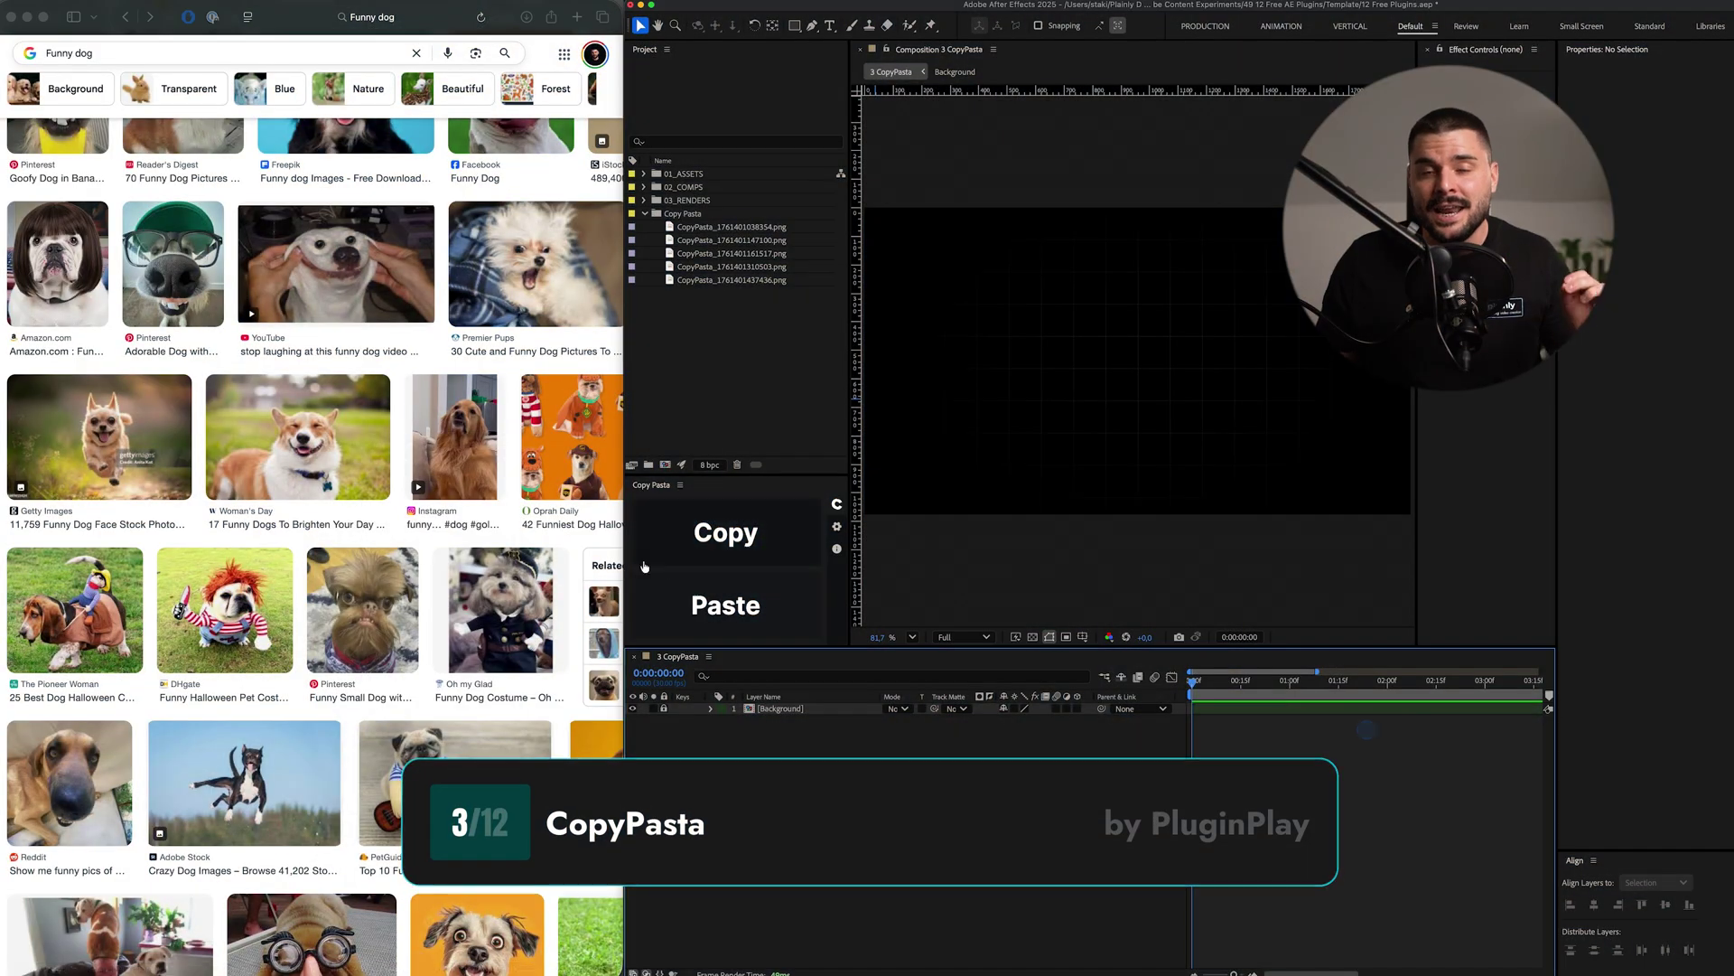
# - Paste the corgi picture into the CopyPasta comp, enlarge it, and copy it to the clipboard
pyautogui.click(691, 600)
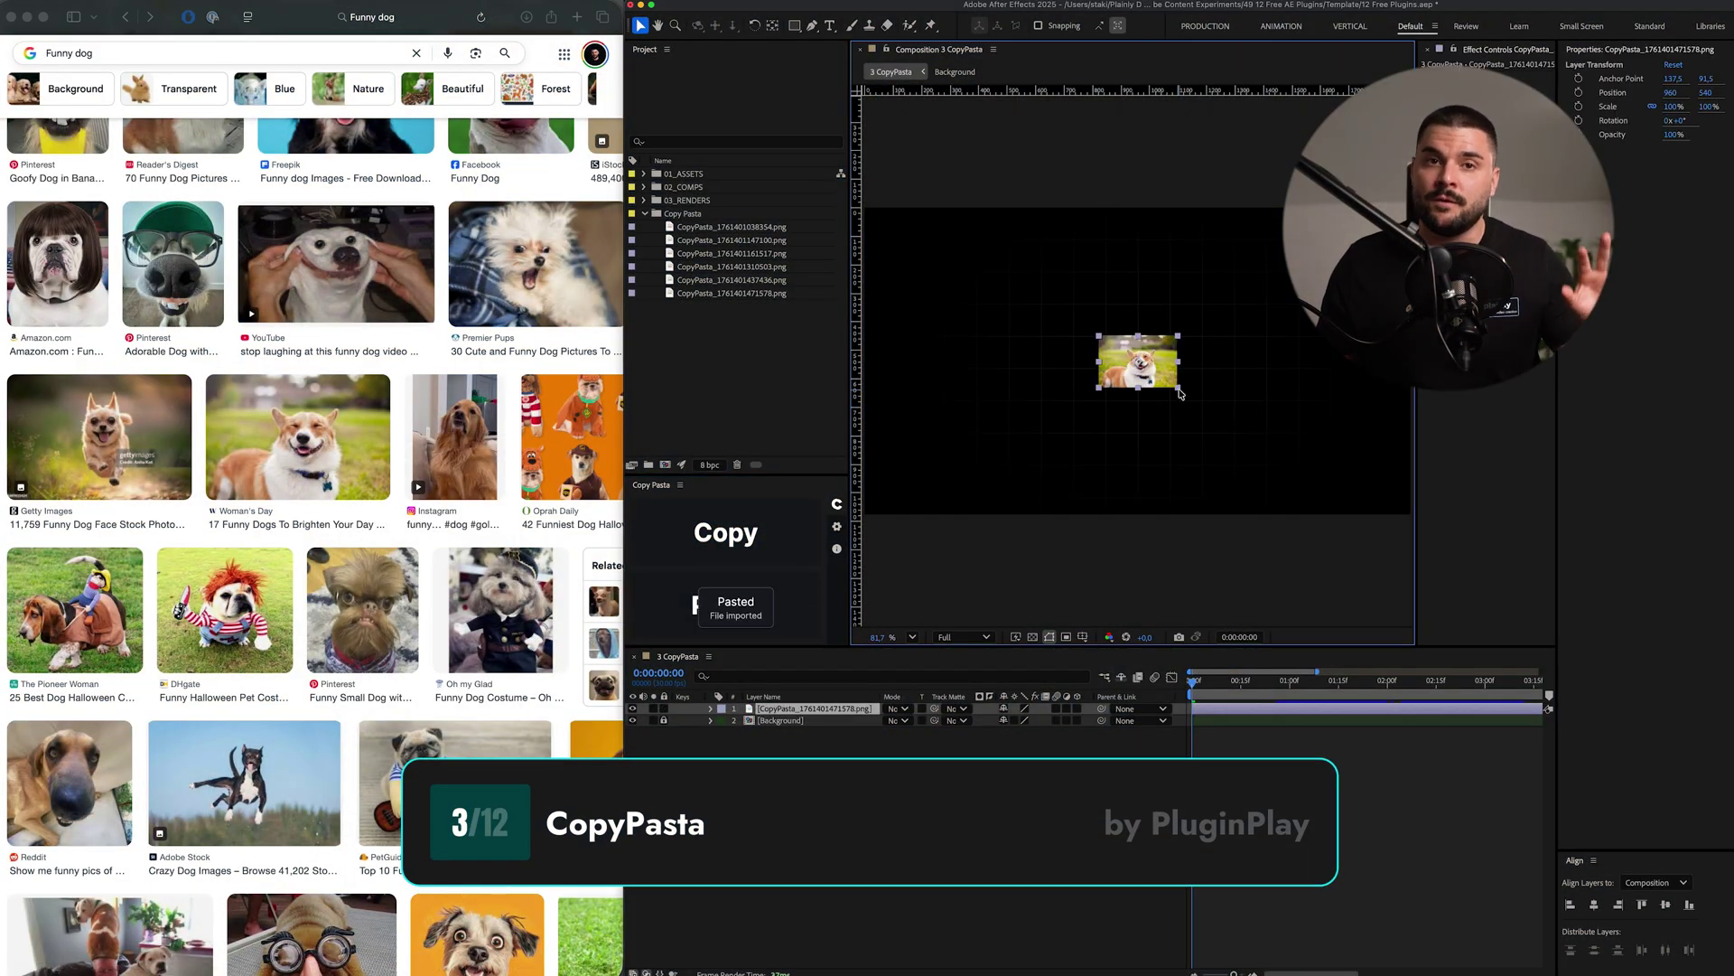
pyautogui.moveTo(1179, 394); pyautogui.dragTo(1227, 420)
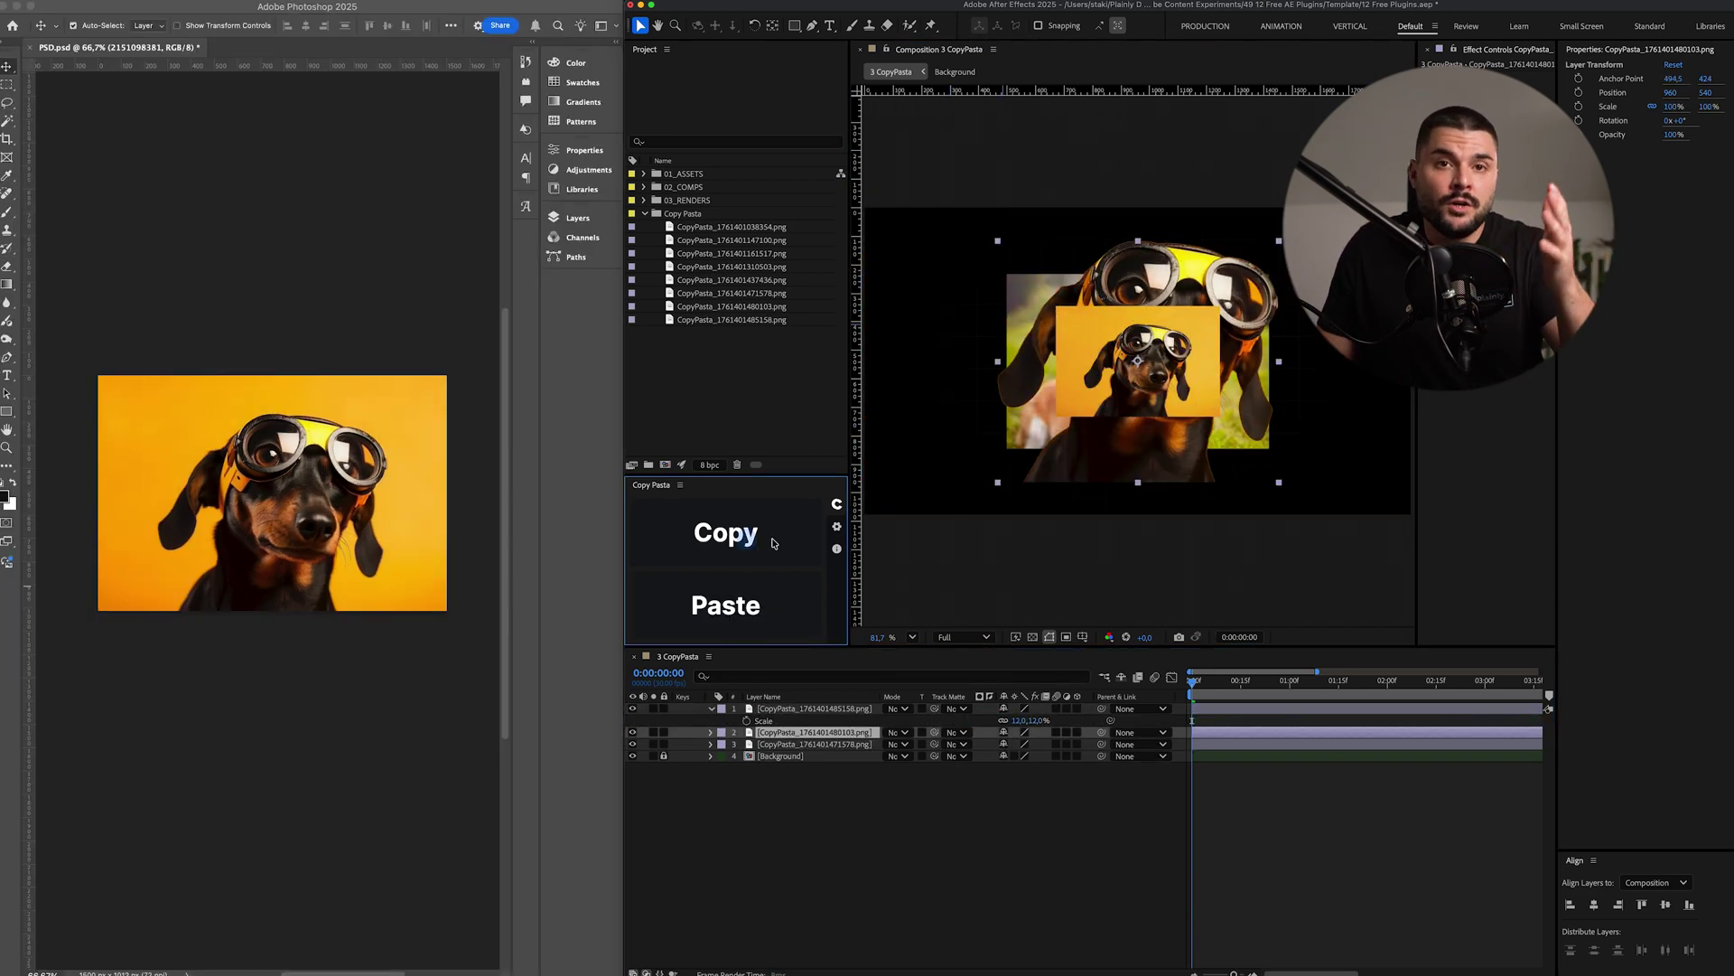
pyautogui.click(772, 543)
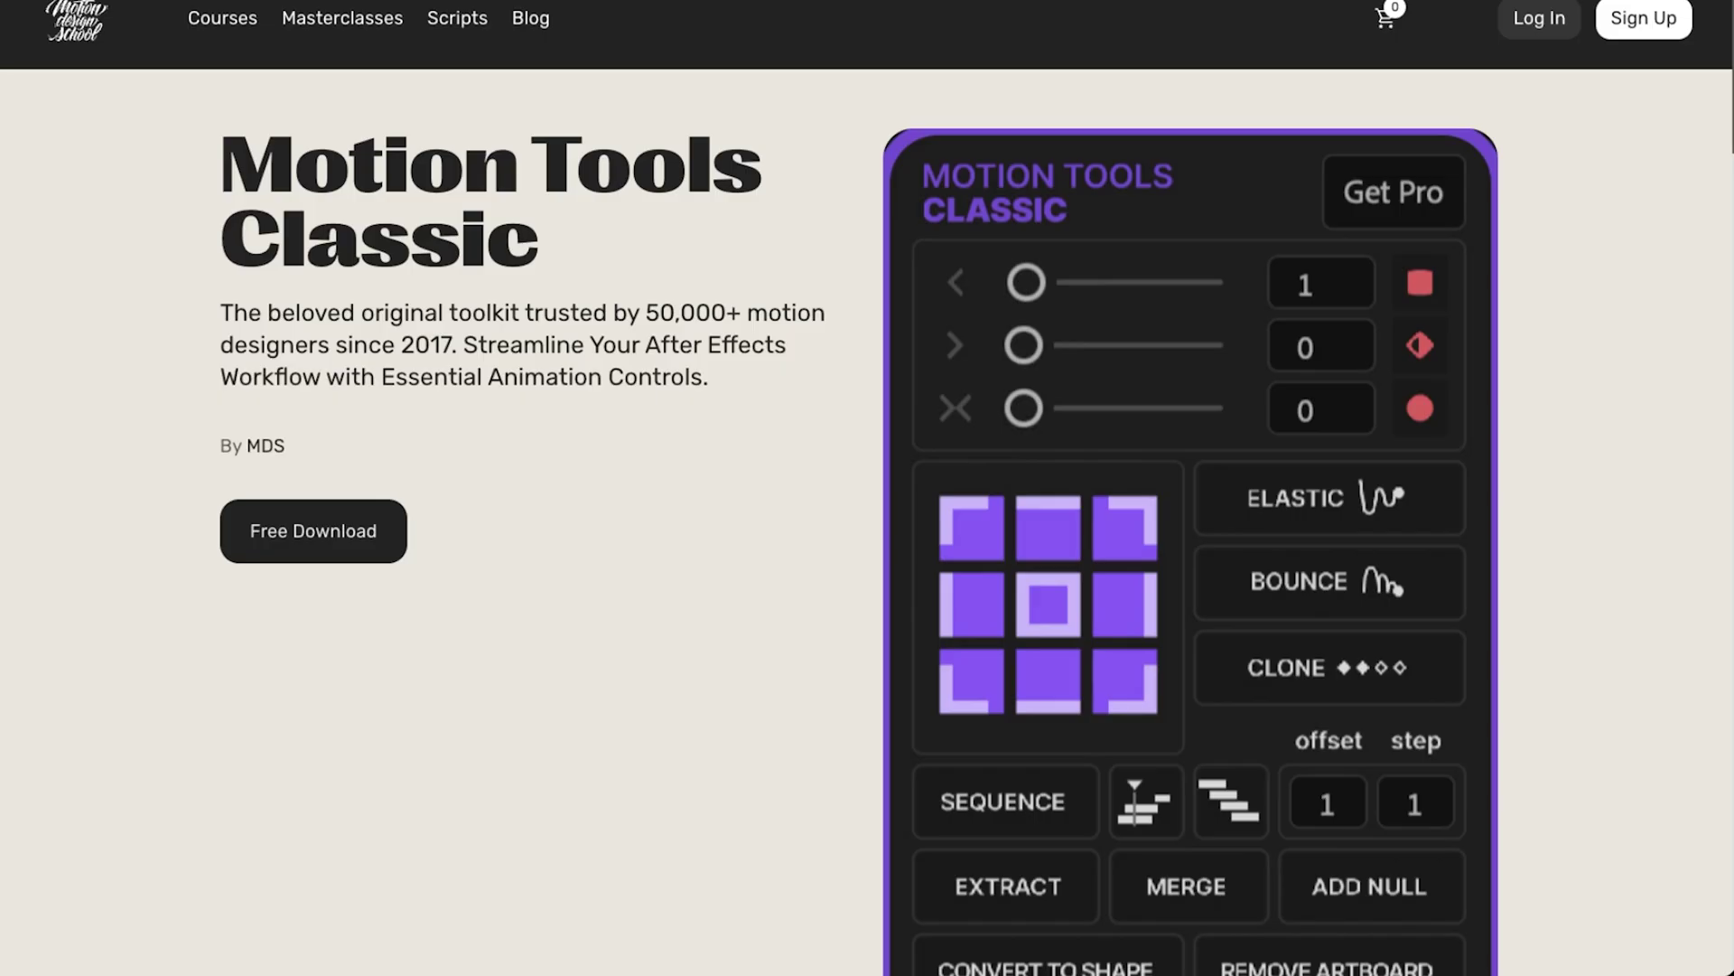
pyautogui.scroll(-8, 867, 488)
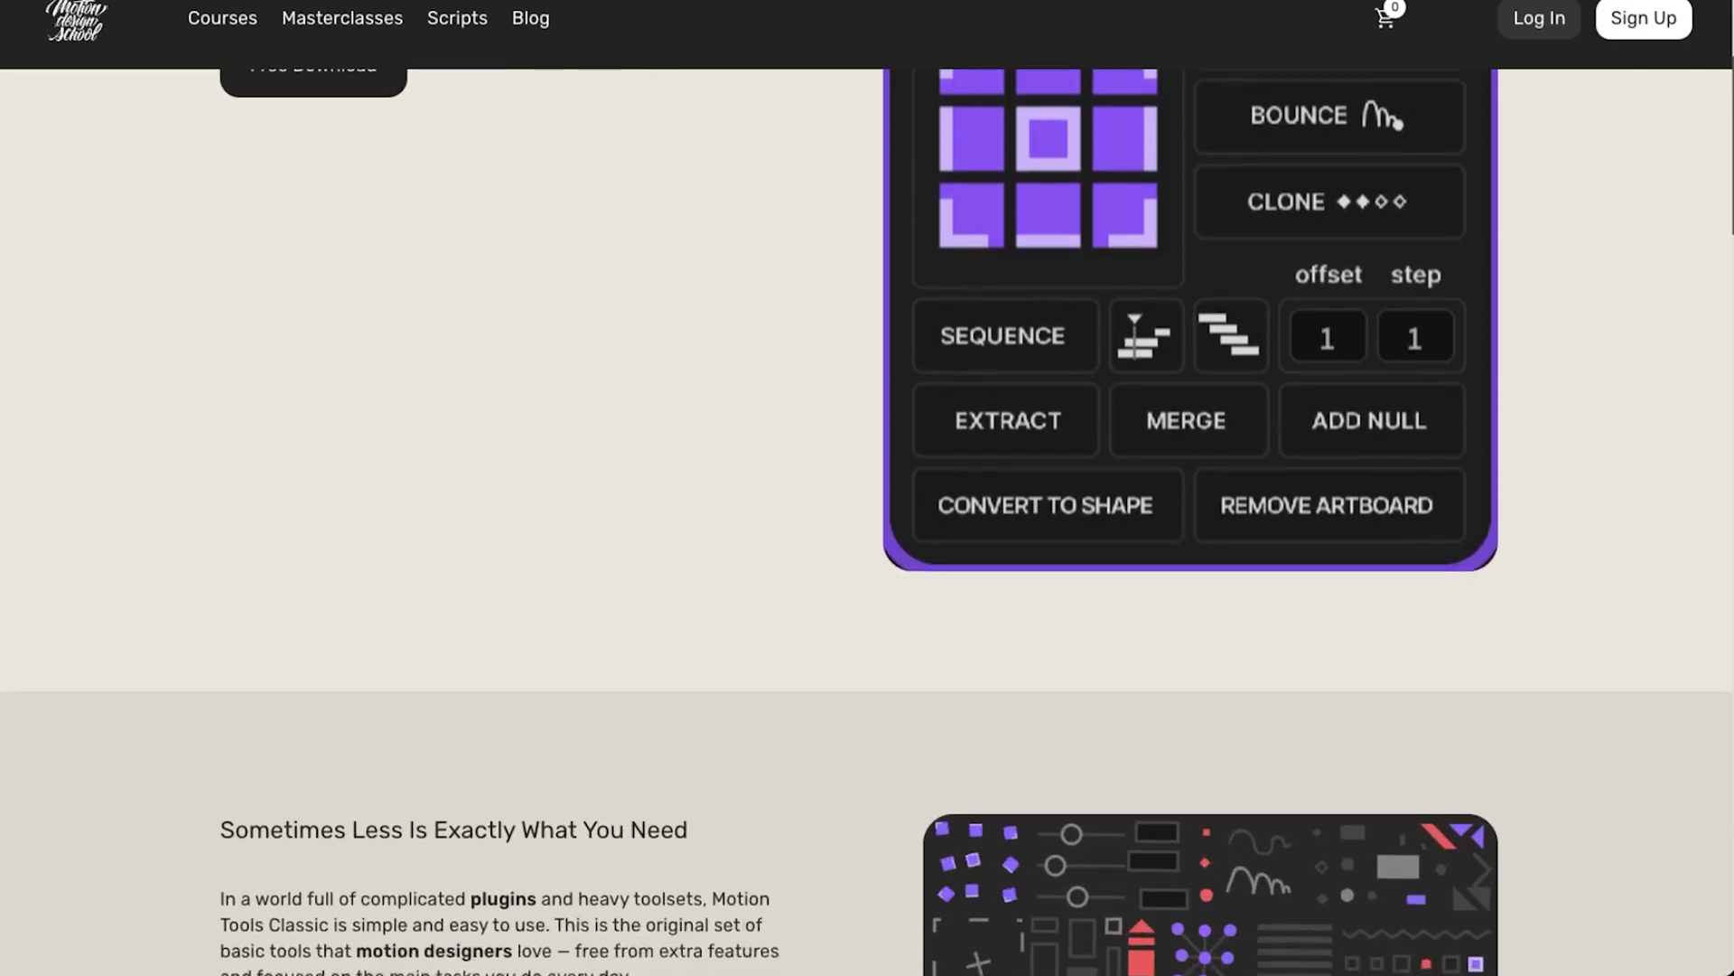
pyautogui.scroll(-10, 867, 487)
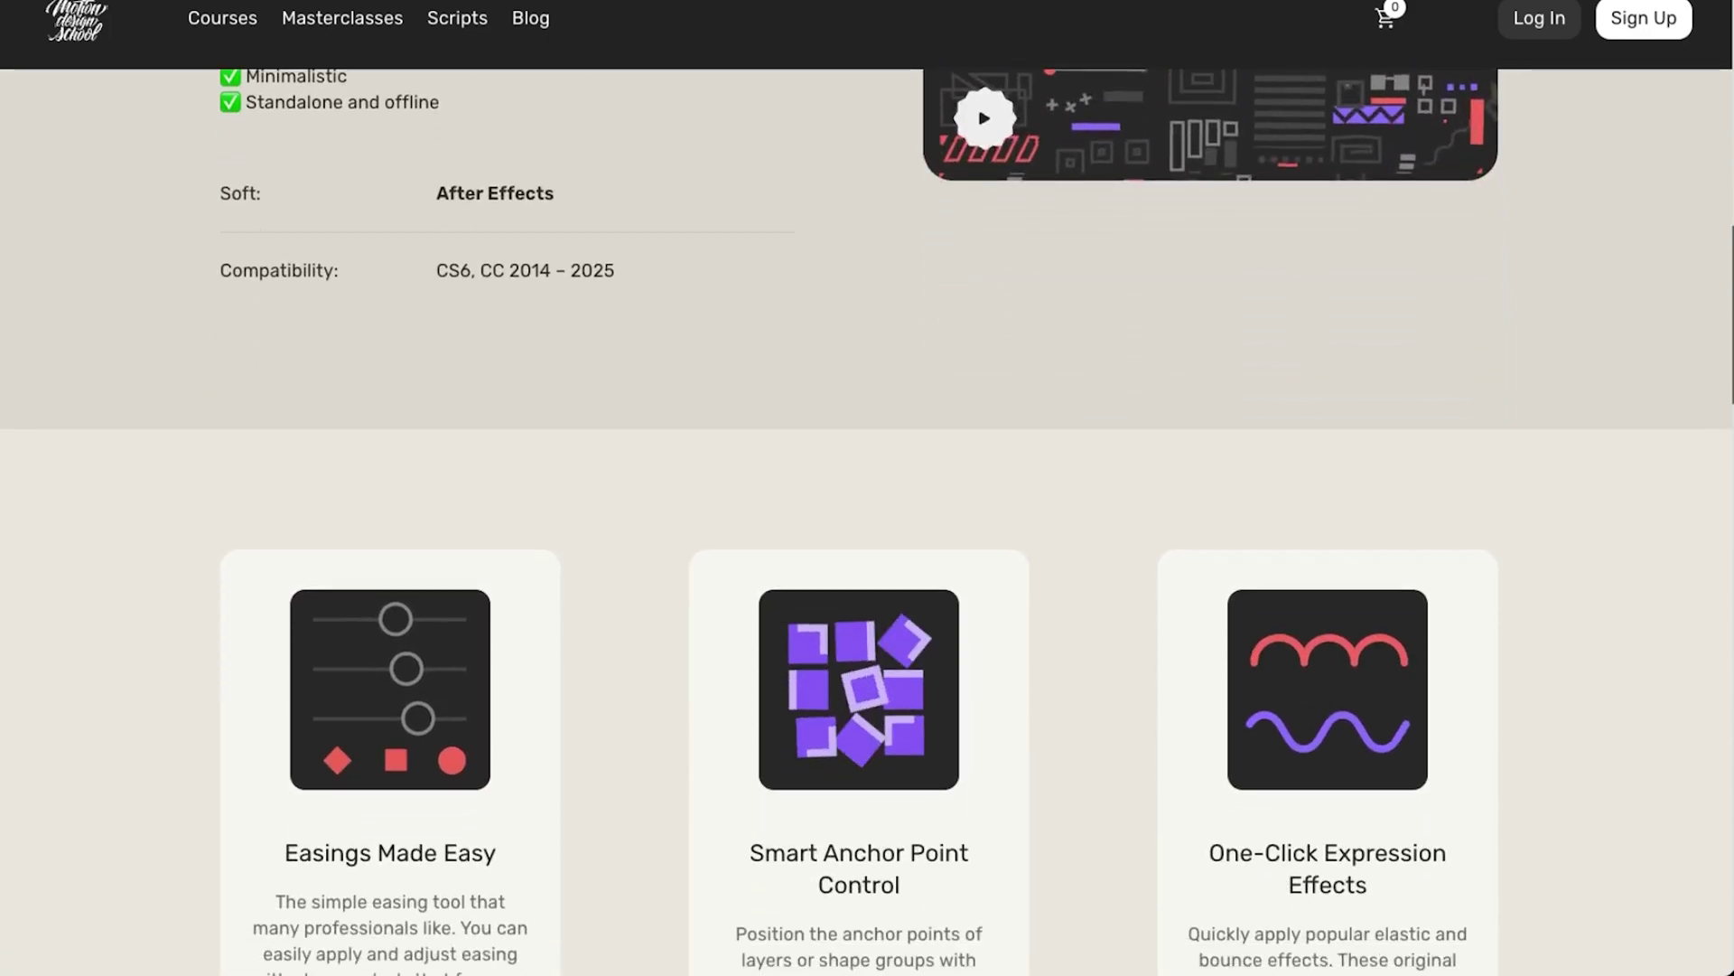
pyautogui.scroll(-5, 867, 488)
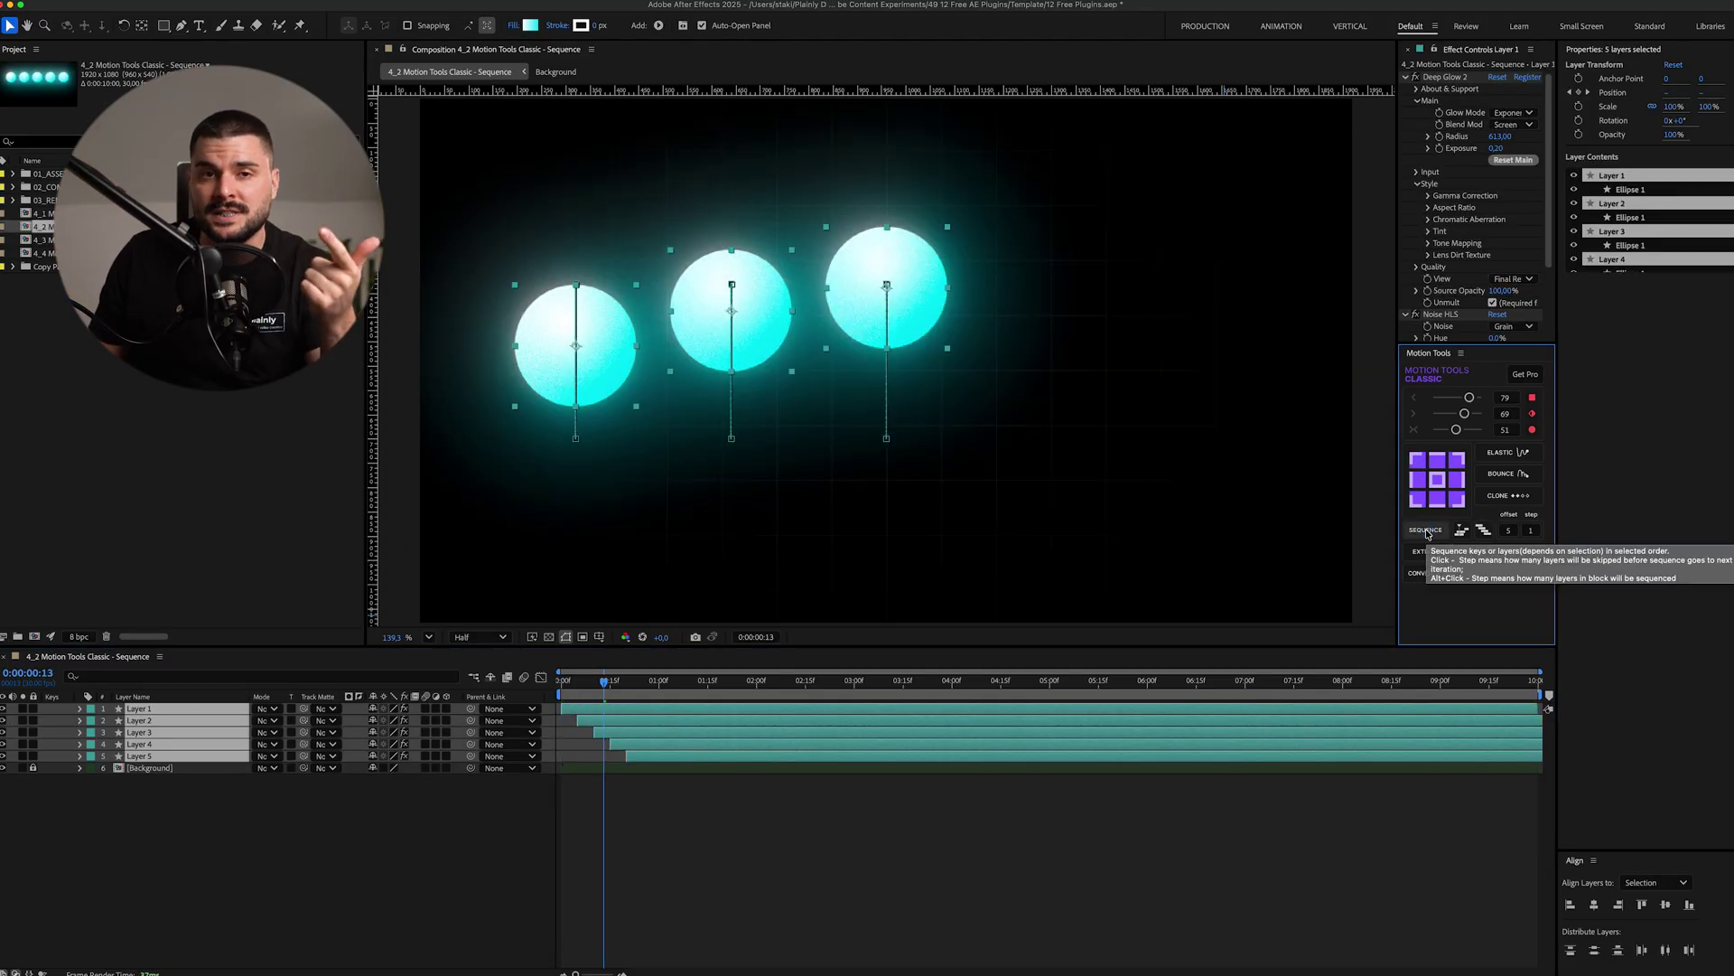
# - Stagger circle layers 2–5 and preview, then extract the title into letters and merge them back
pyautogui.click(1460, 530)
pyautogui.press('space')
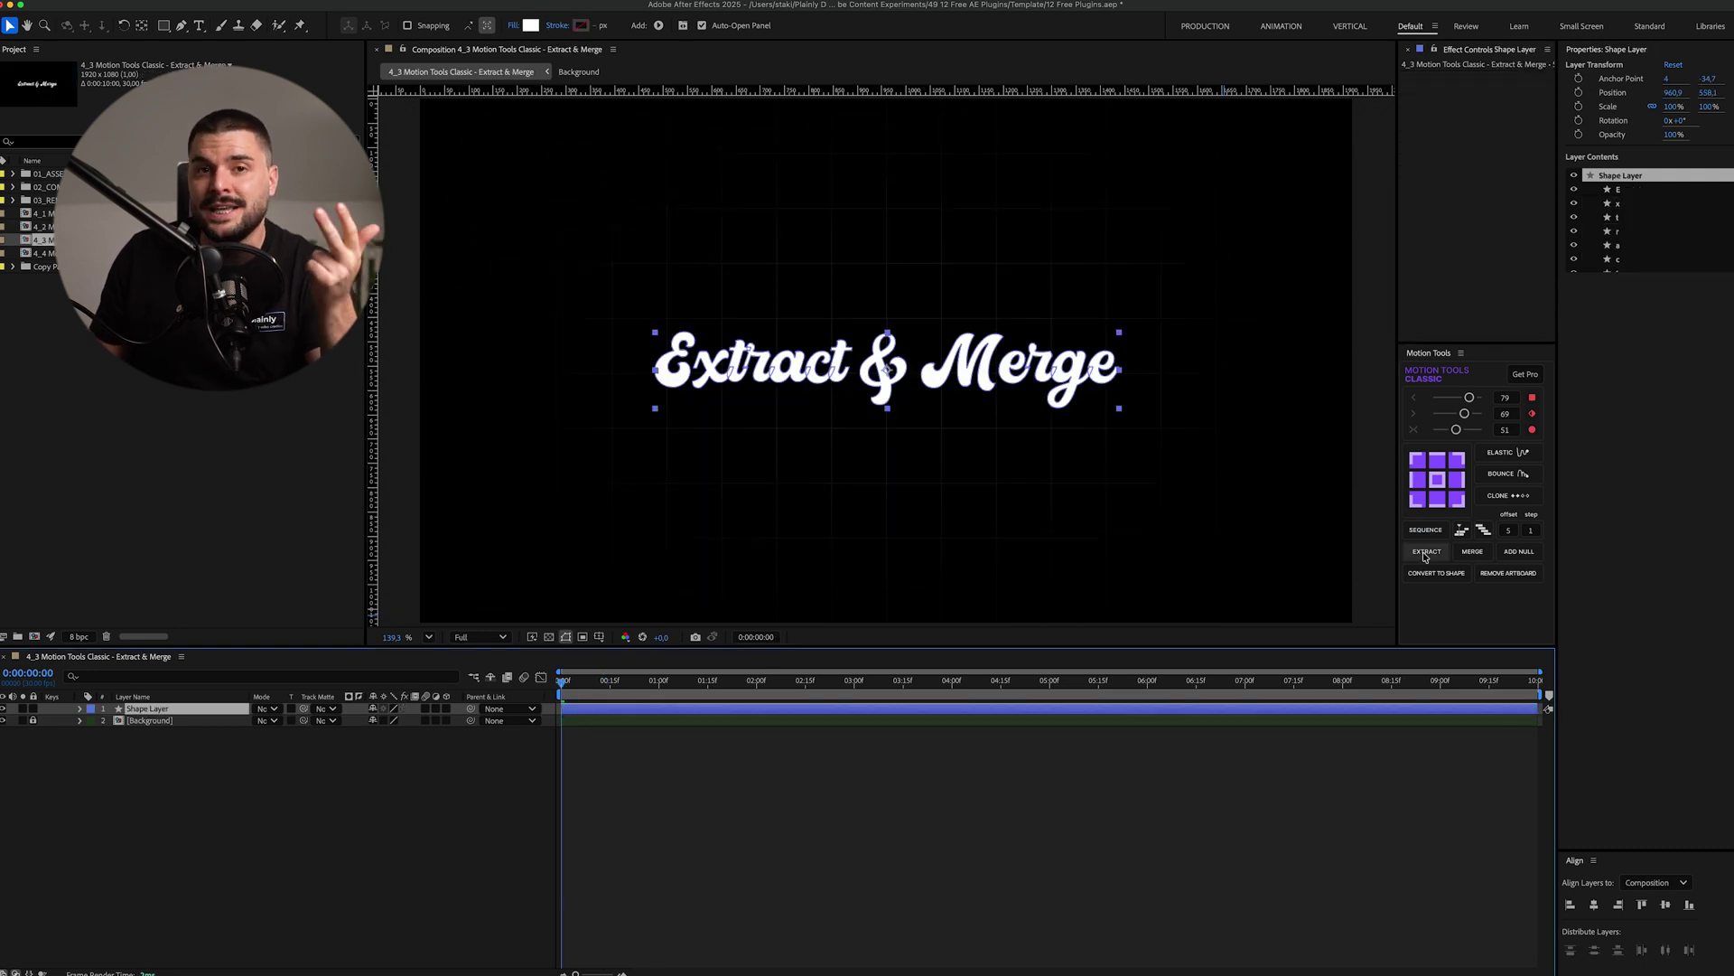
pyautogui.click(1426, 552)
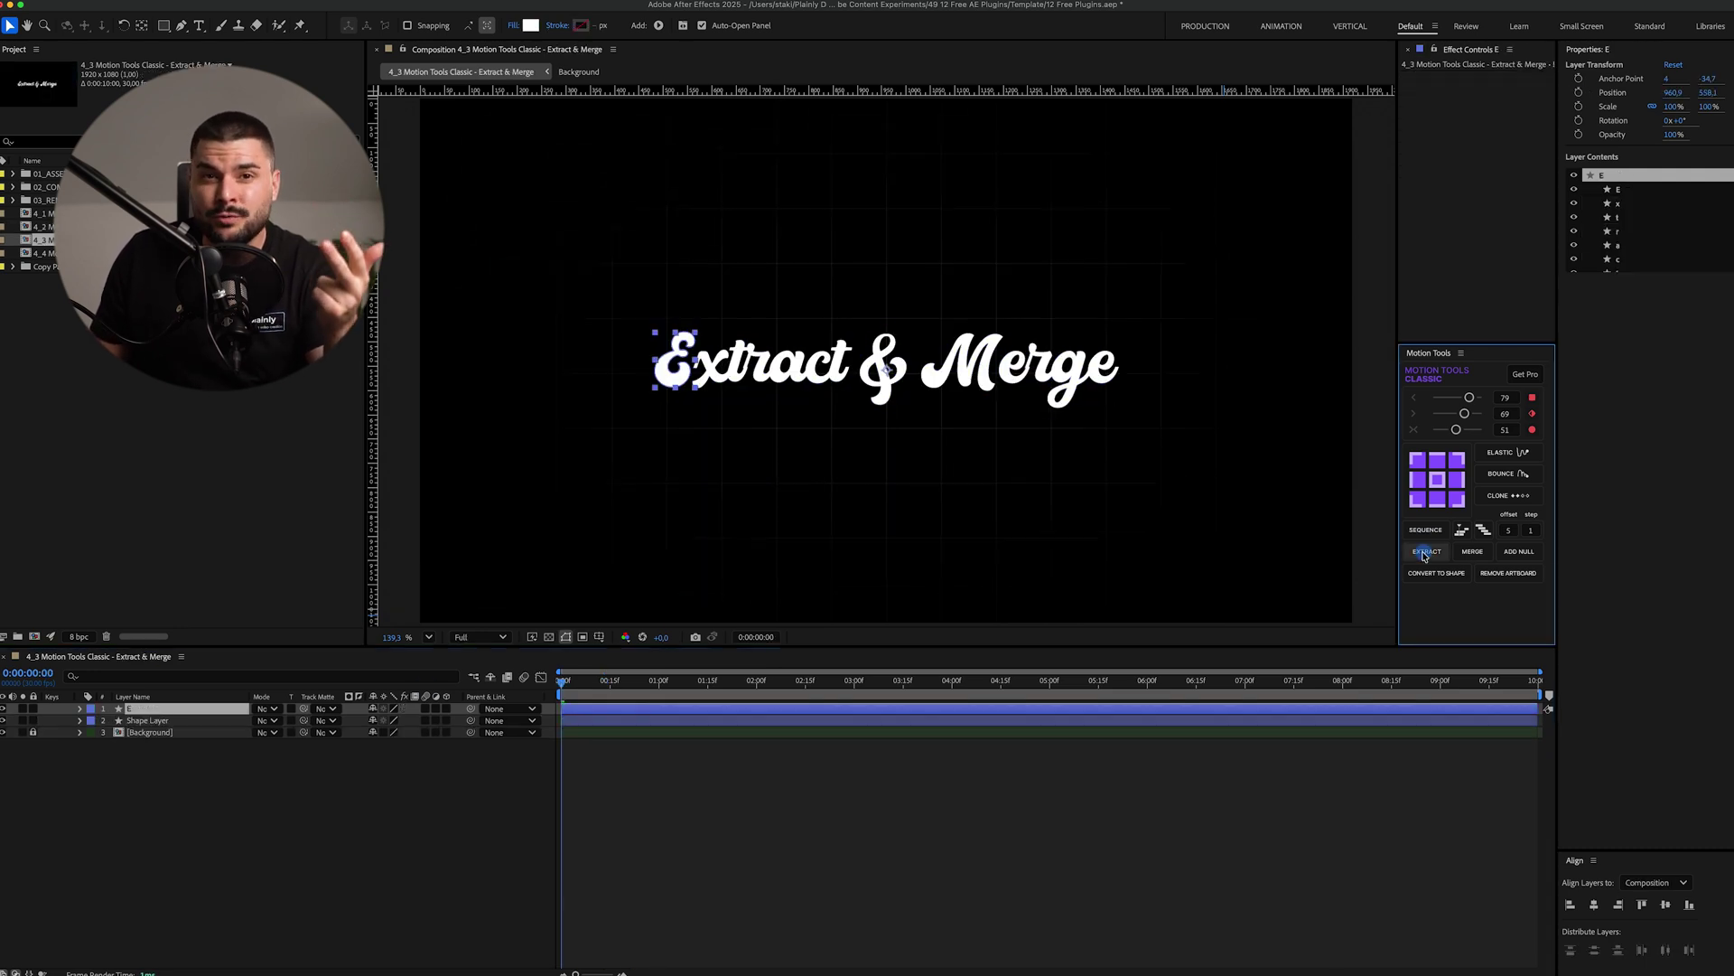
pyautogui.click(1472, 551)
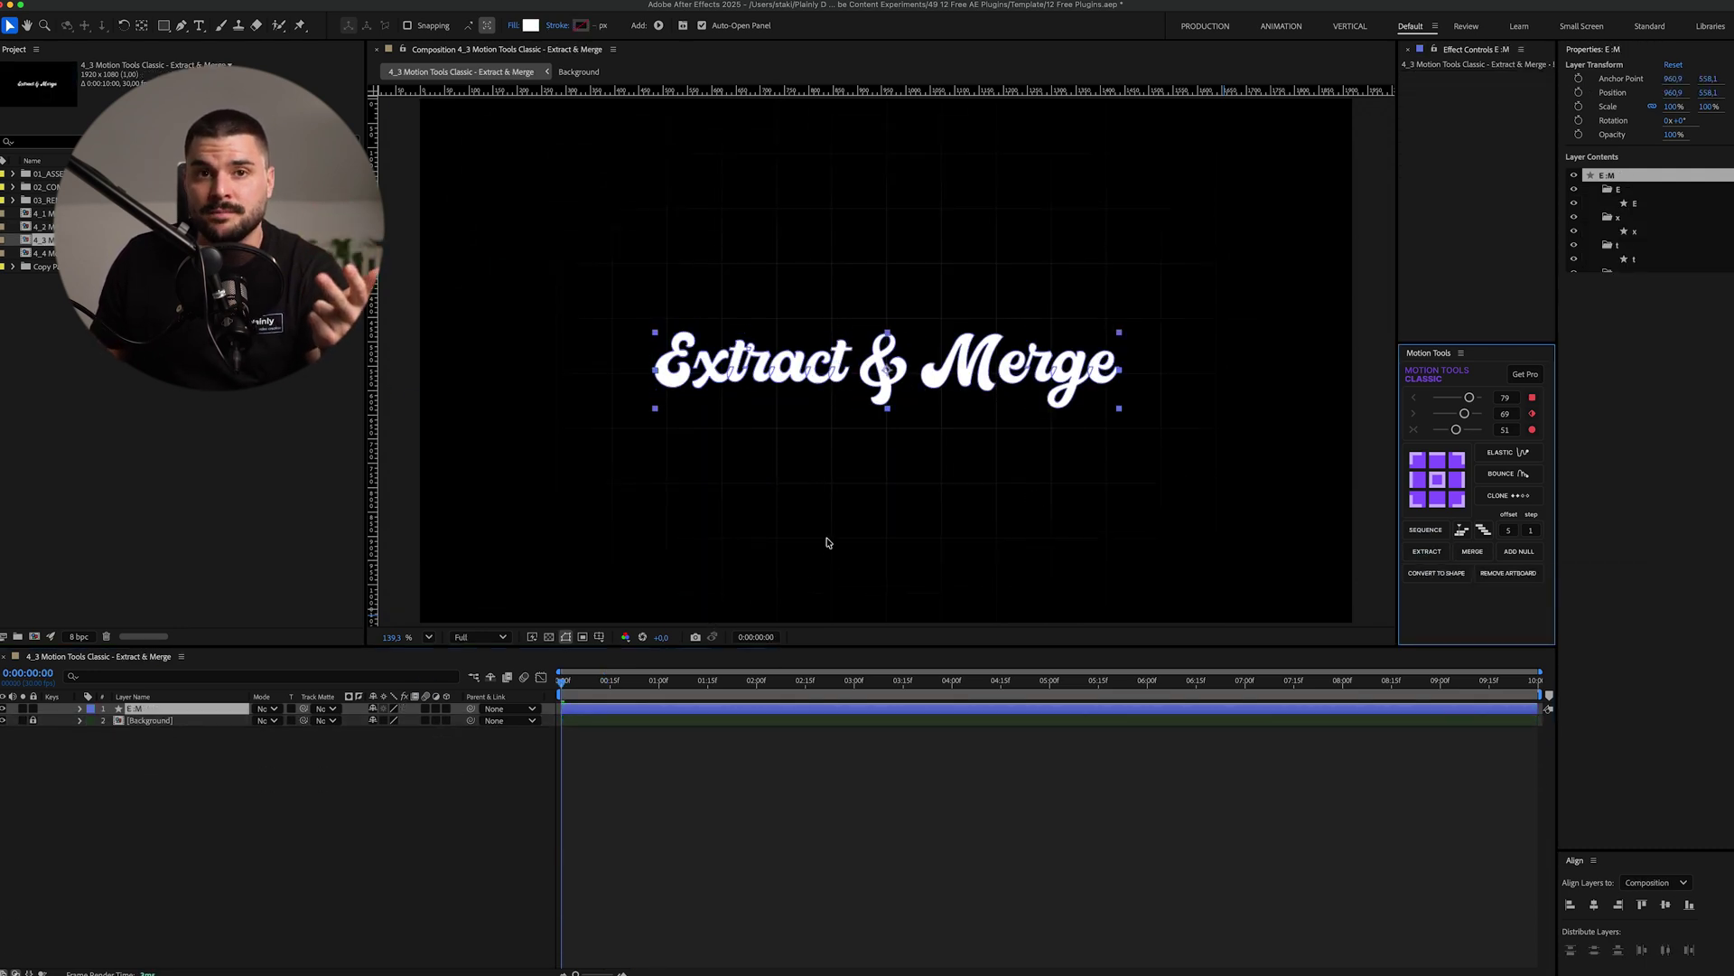
pyautogui.click(1426, 554)
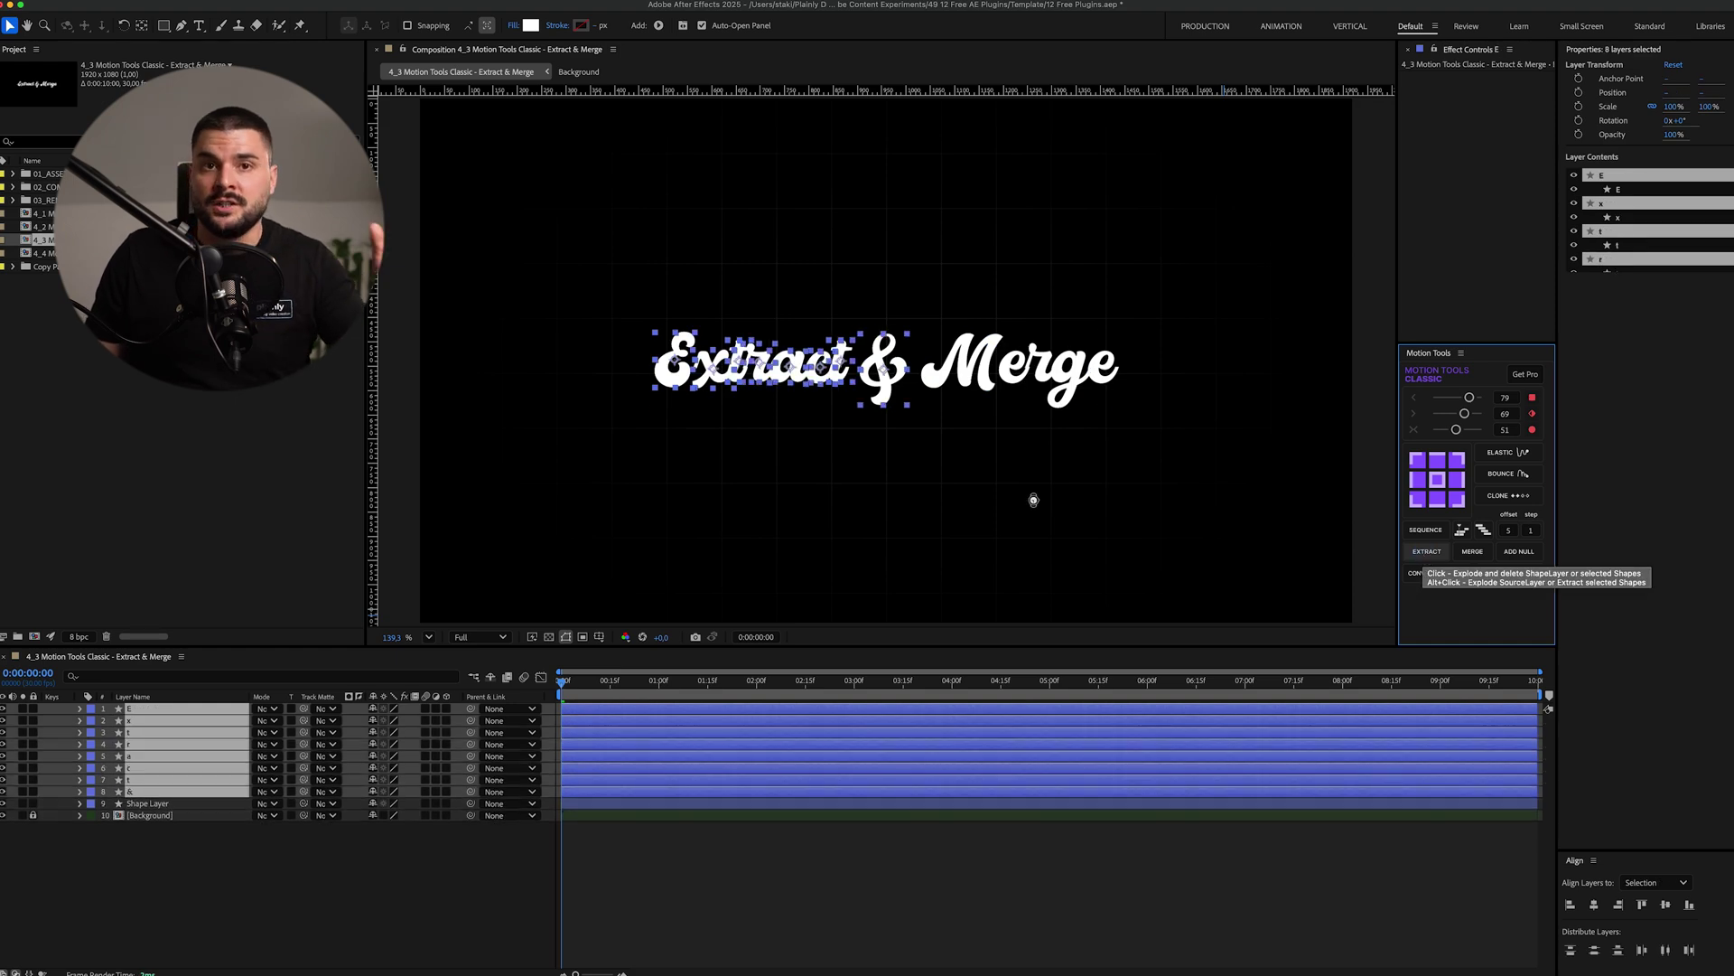
pyautogui.click(1471, 552)
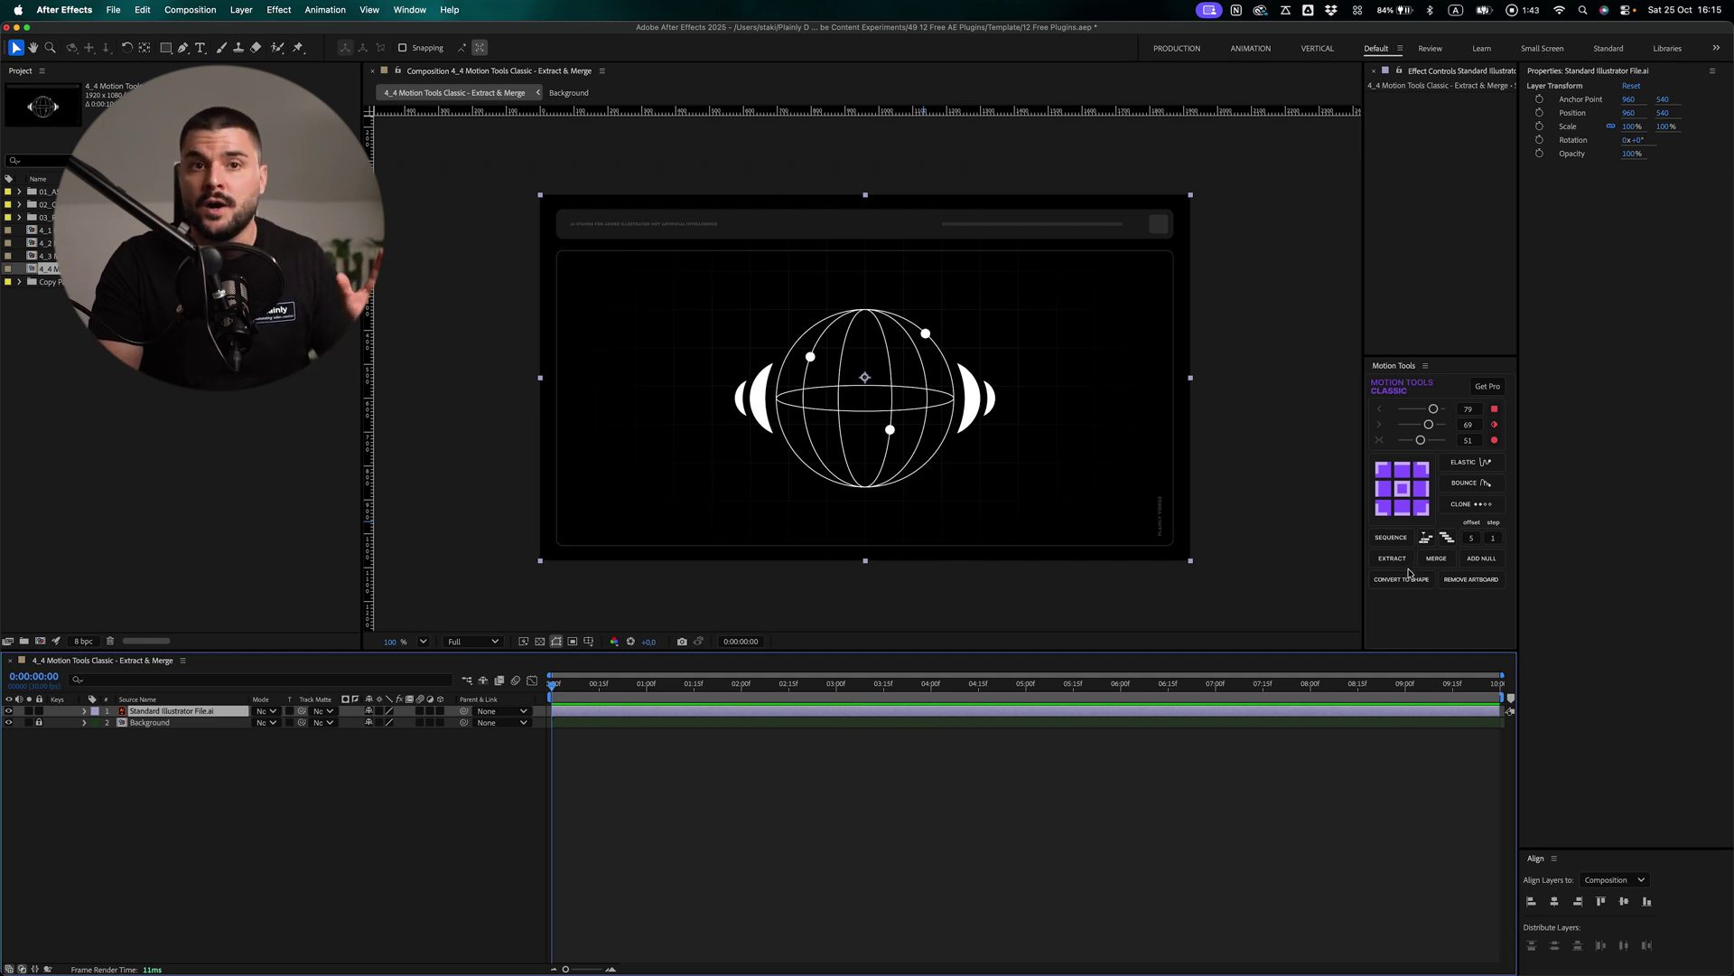
# - Convert Standard Illustrator File.ai to a shape layer, remove its artboard, and reselect the layer
pyautogui.click(1407, 577)
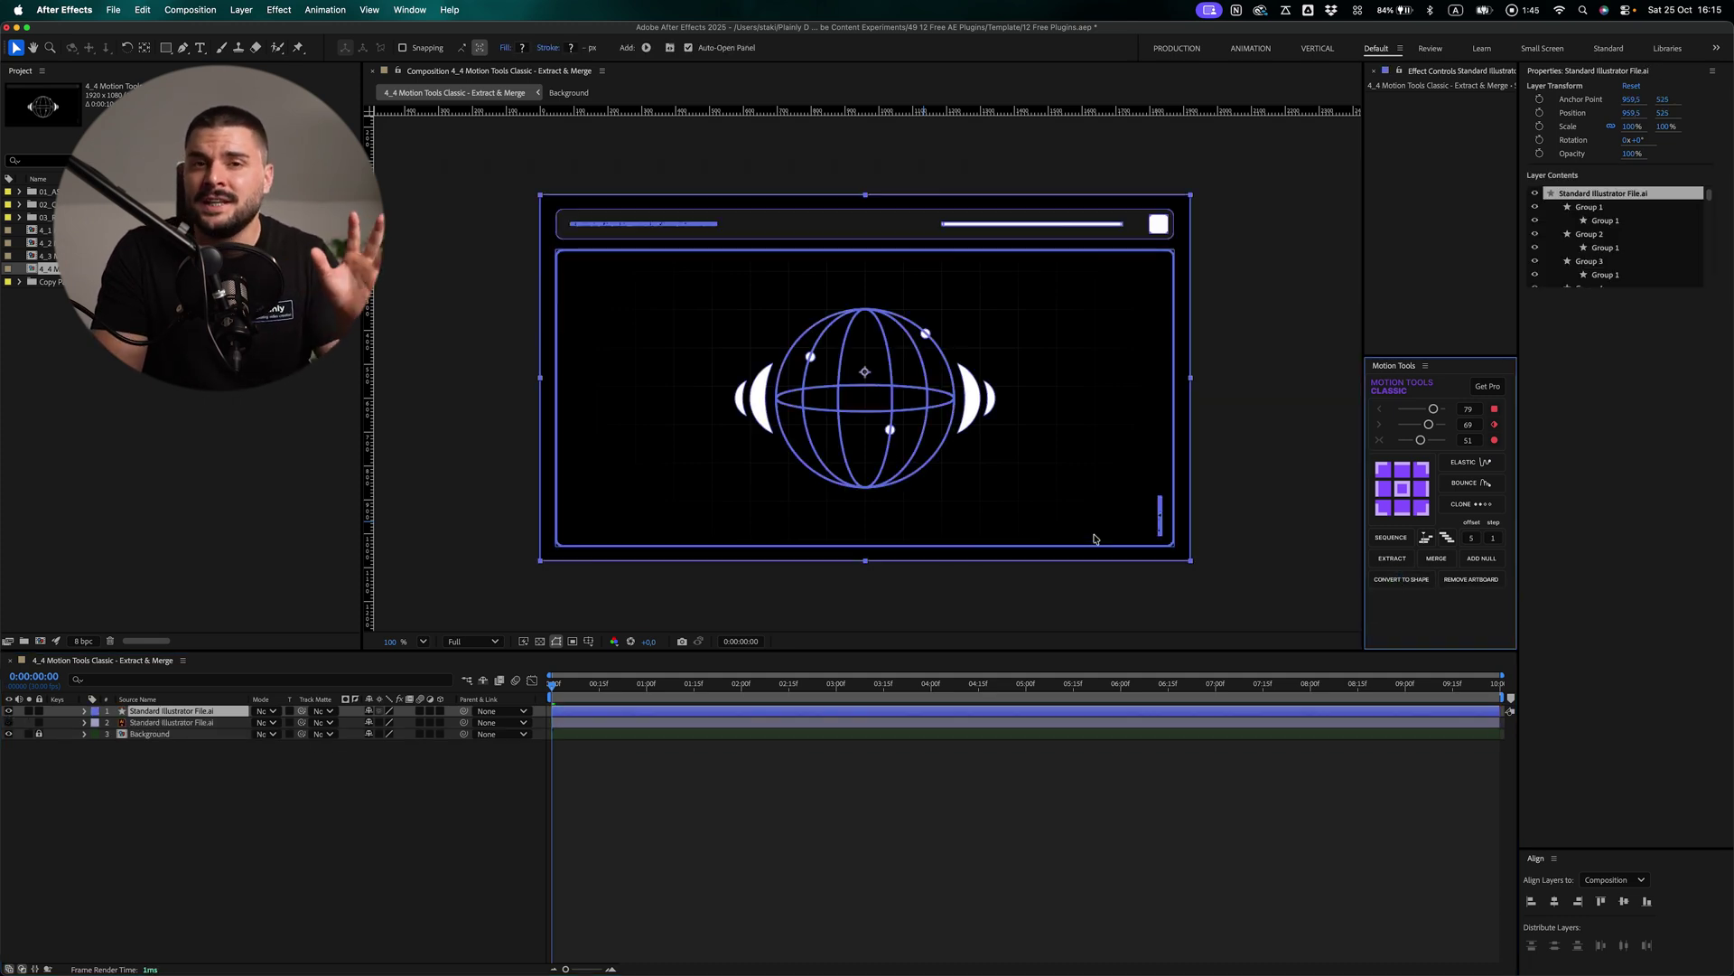
pyautogui.click(1174, 546)
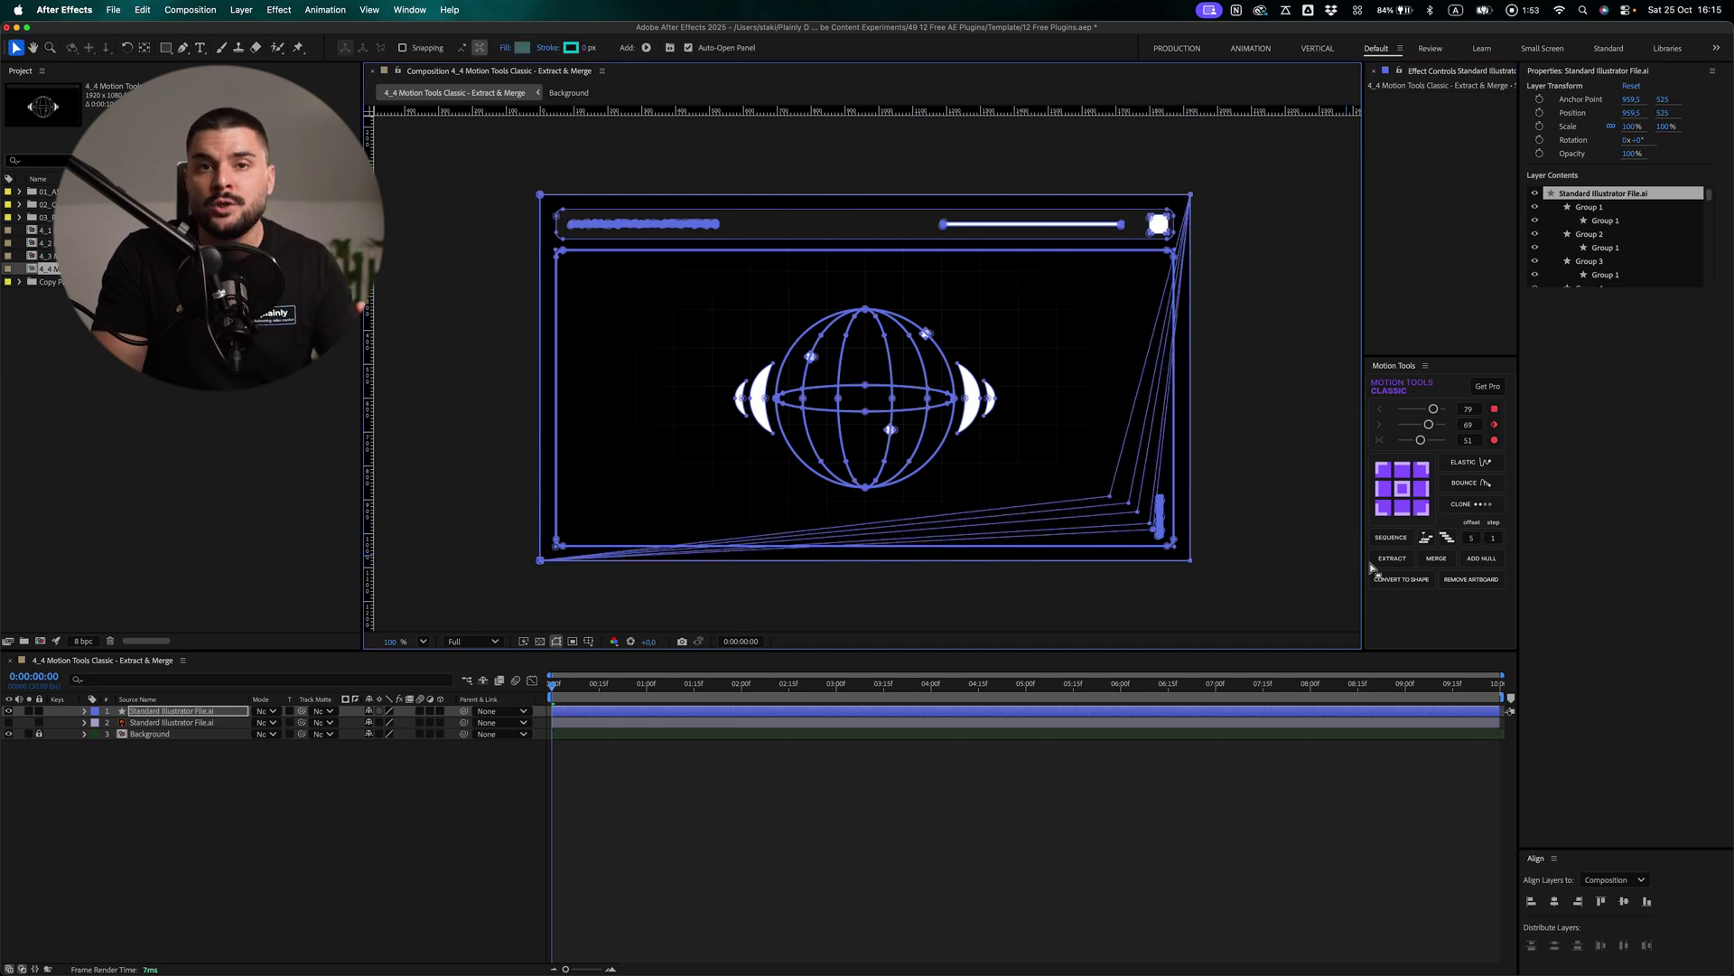
pyautogui.click(1447, 580)
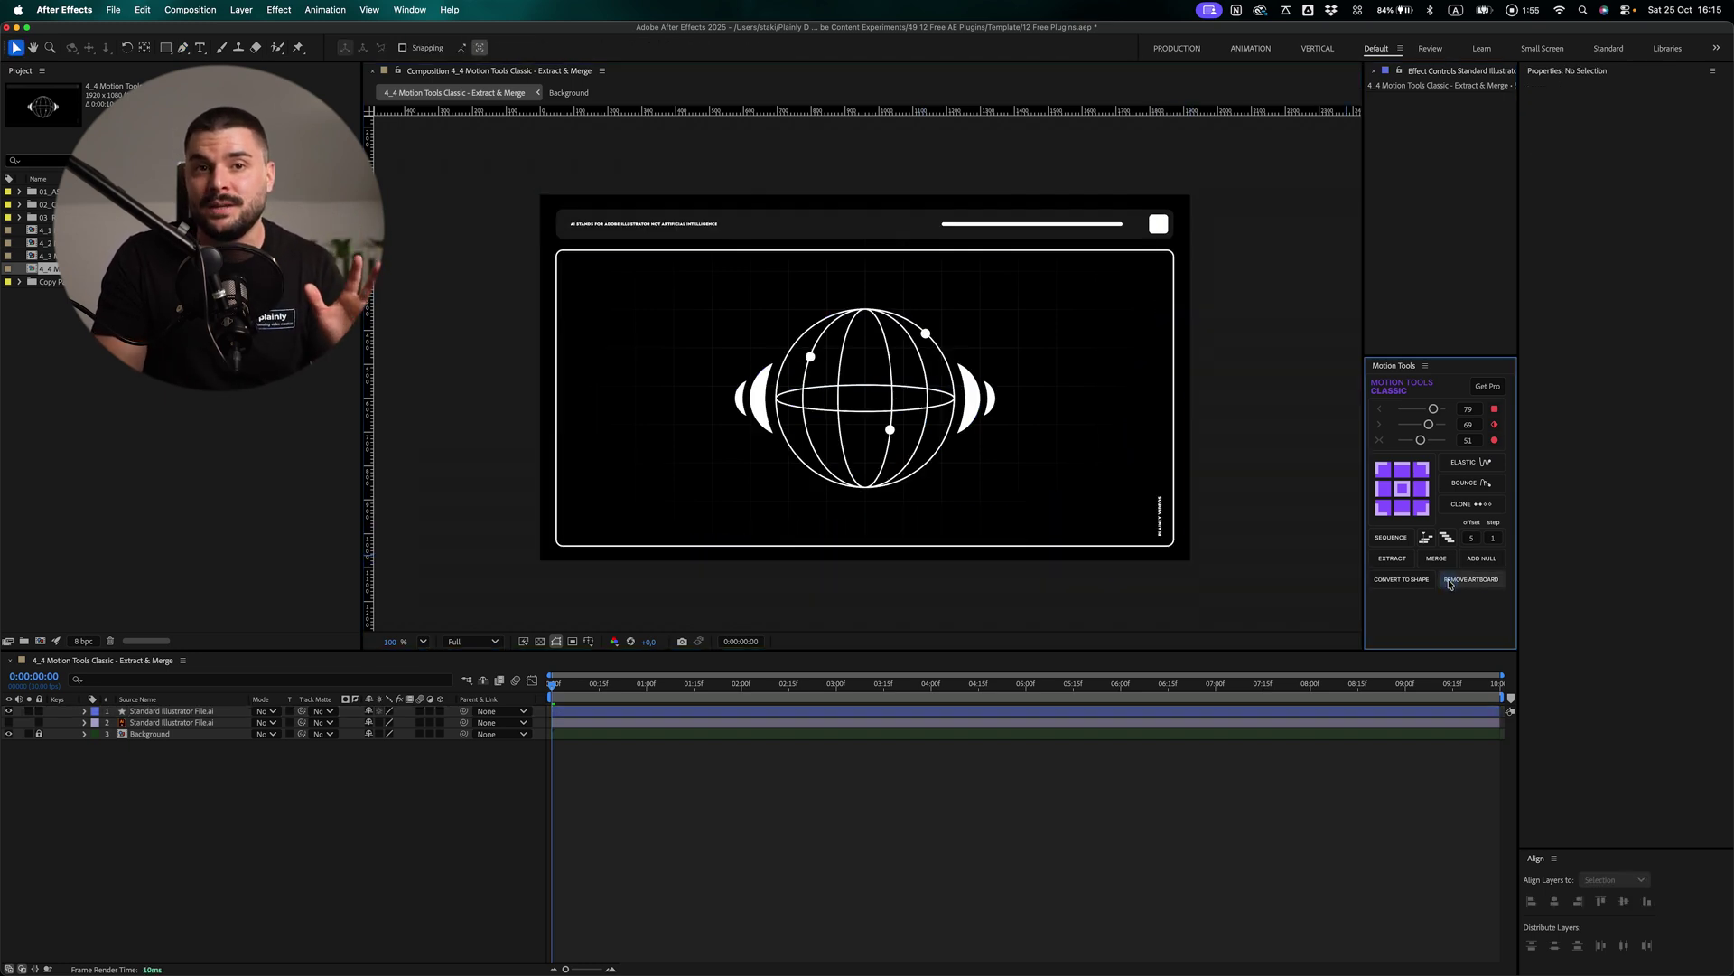
pyautogui.click(916, 341)
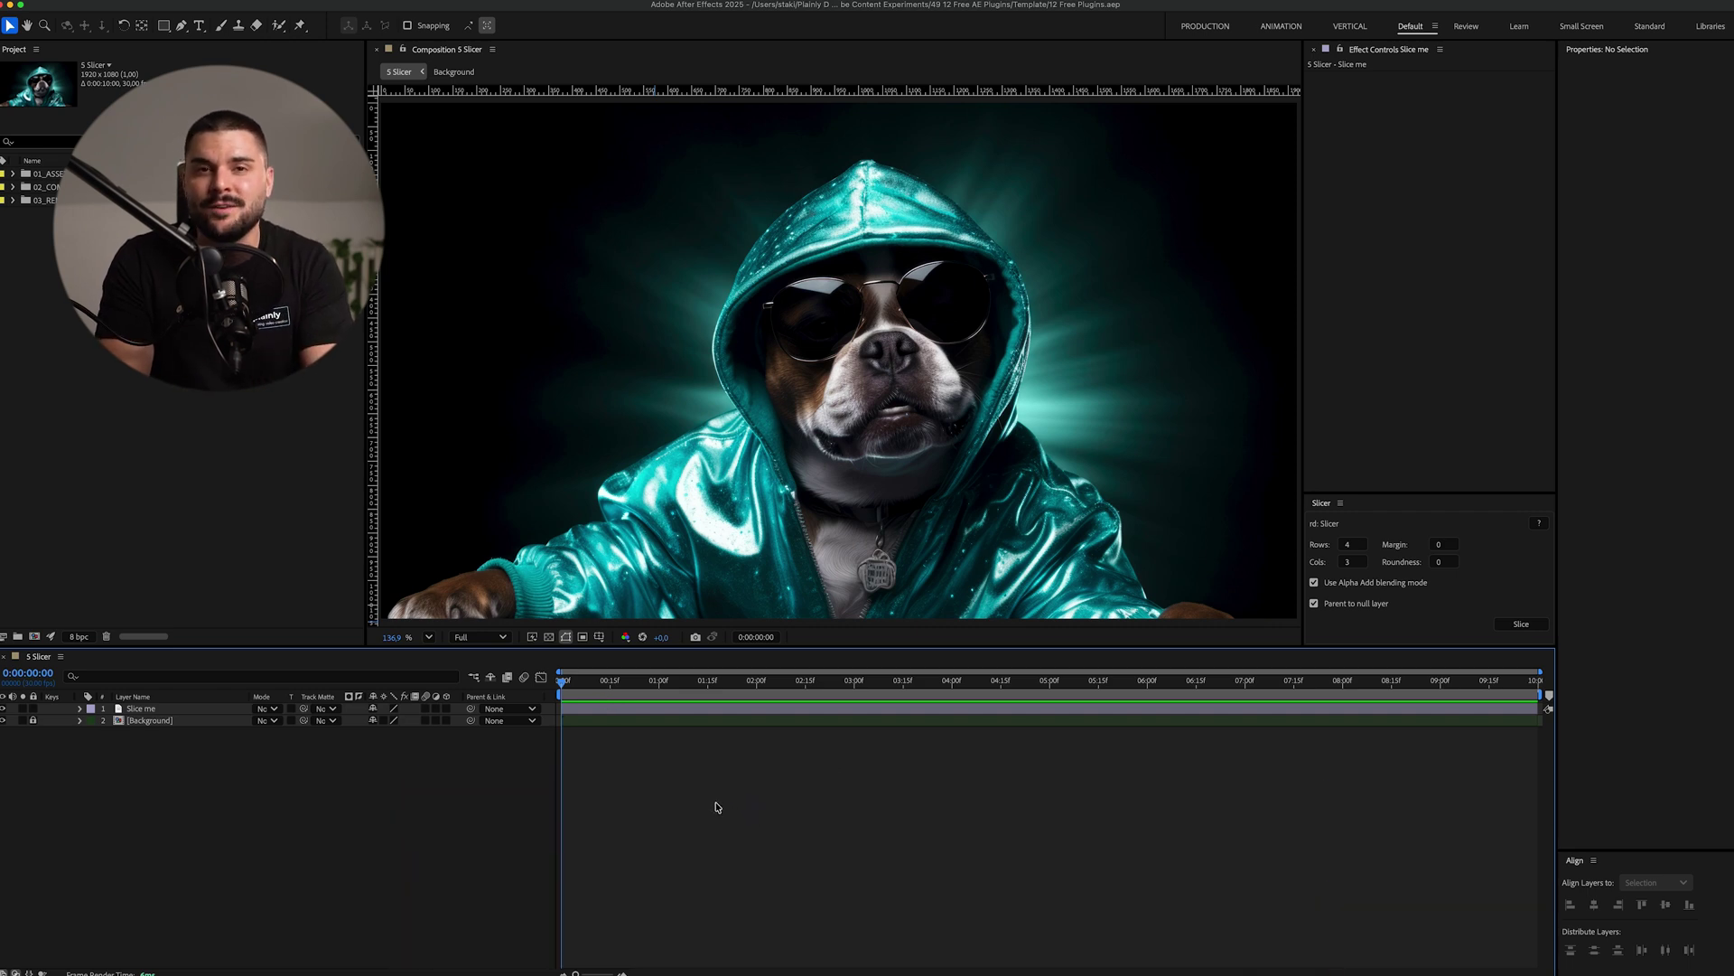
# - Slice the Slice me dog image with Rows 5, Cols 5, Margin 10 and Roundness 10
pyautogui.click(1351, 544)
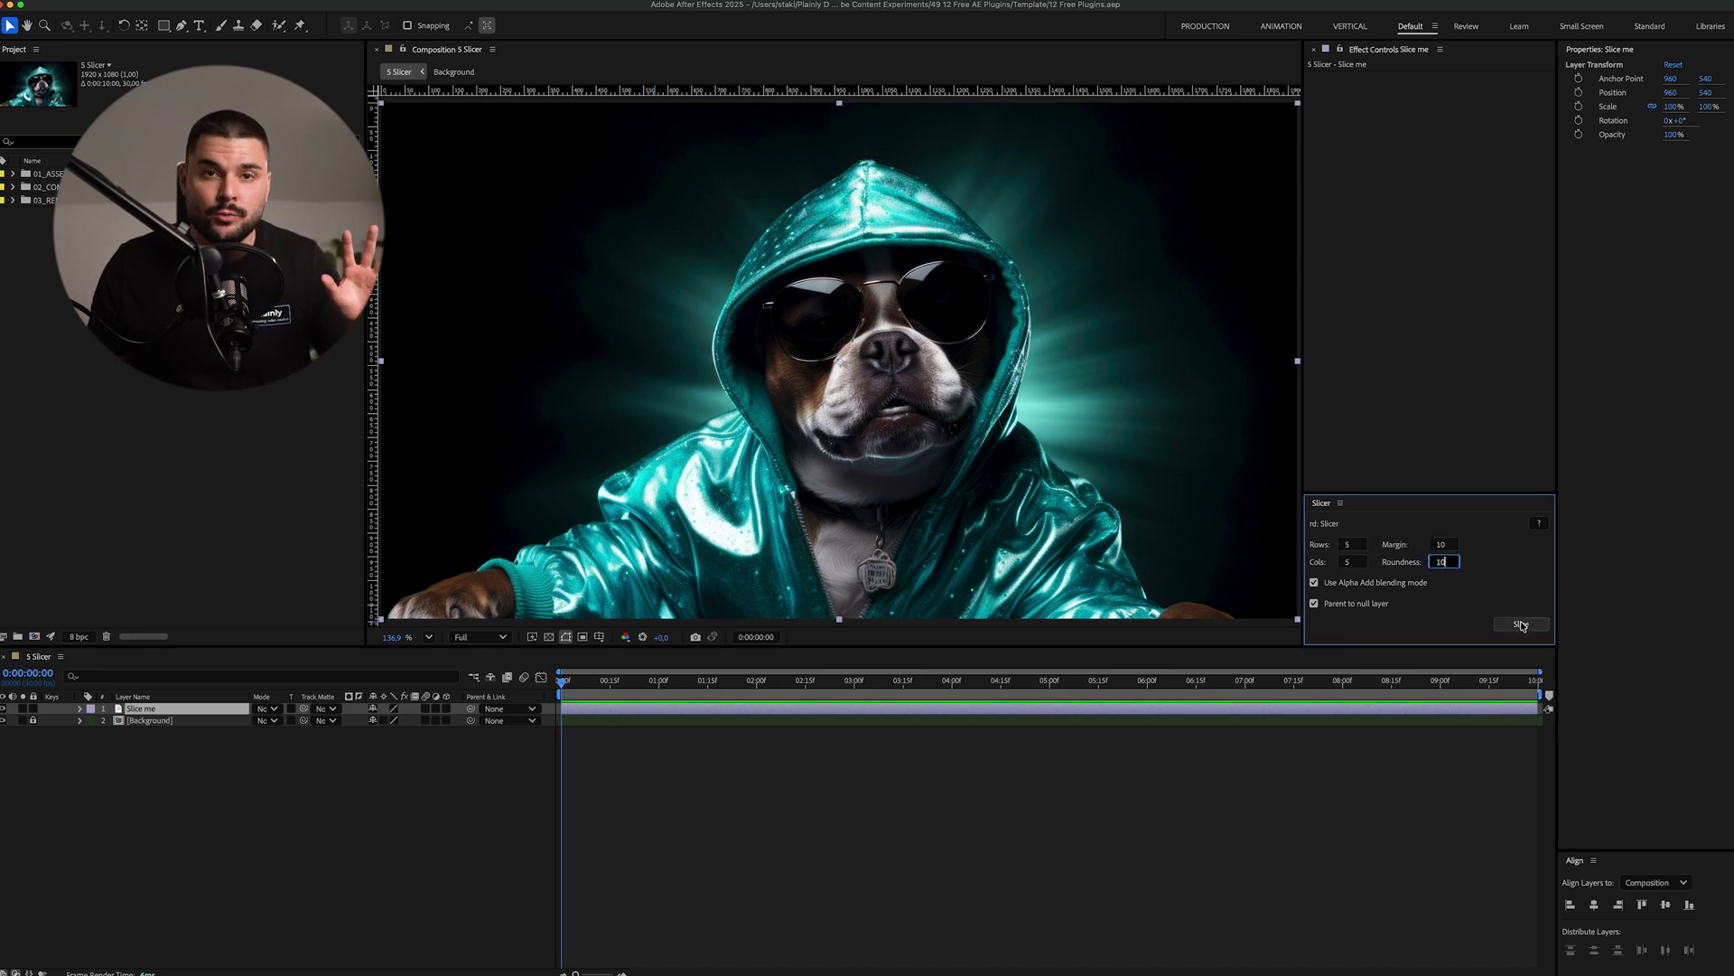
pyautogui.click(1521, 624)
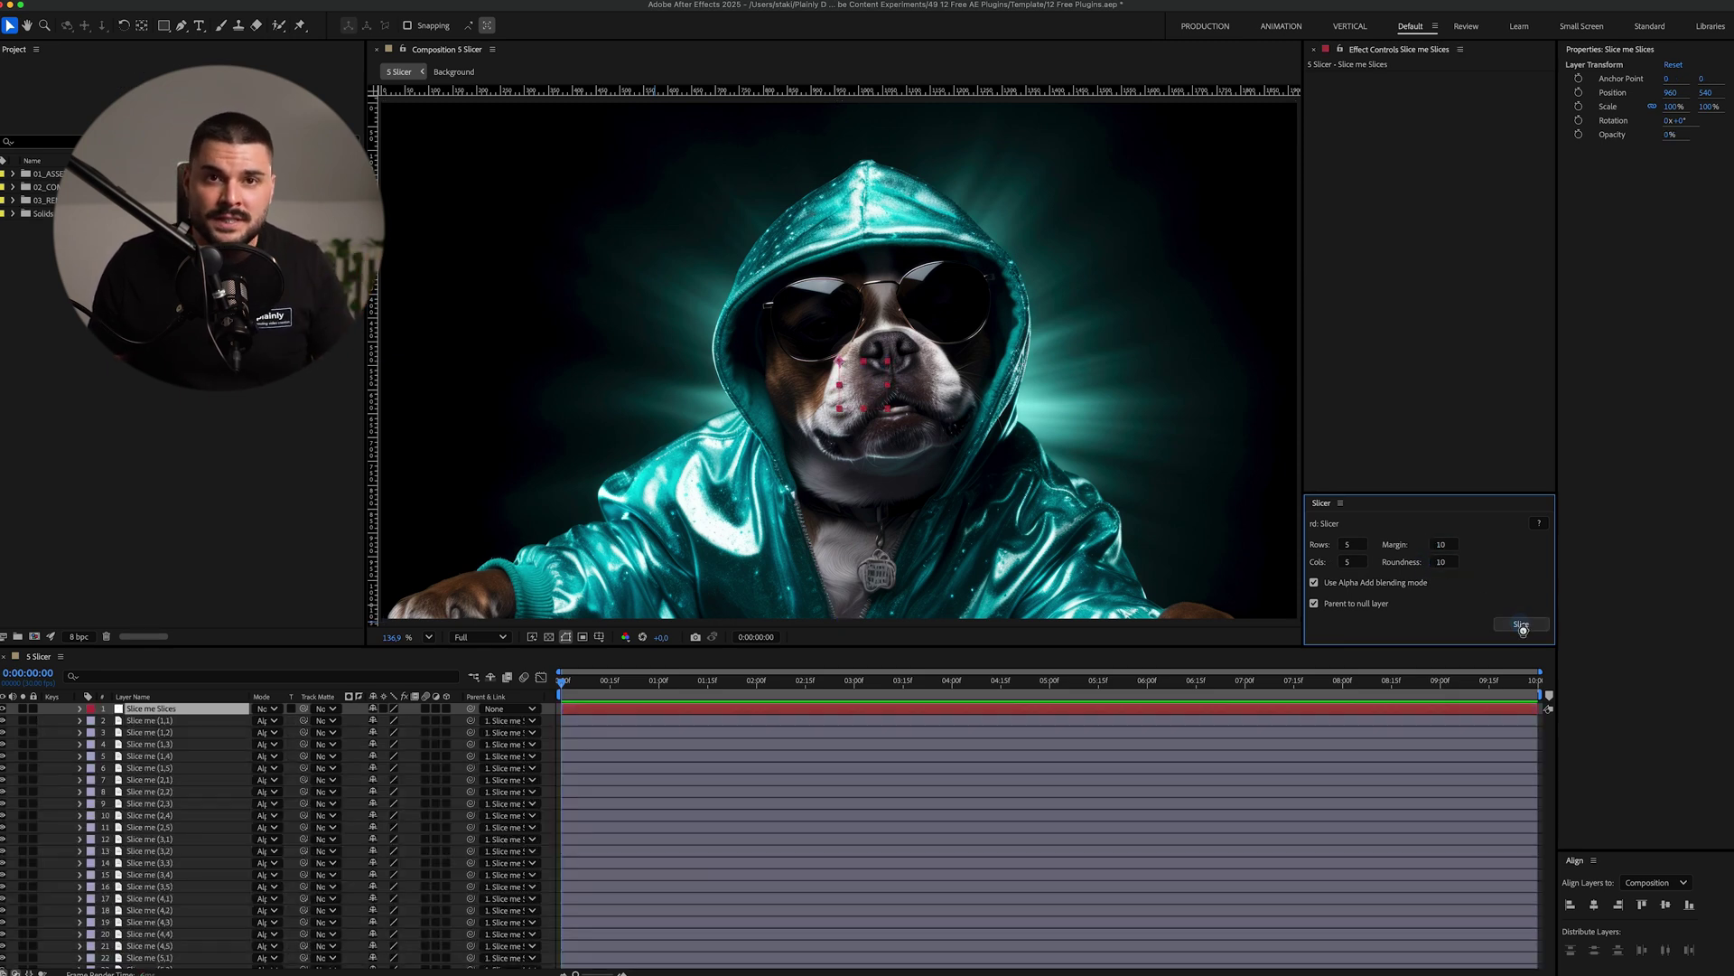
pyautogui.click(786, 709)
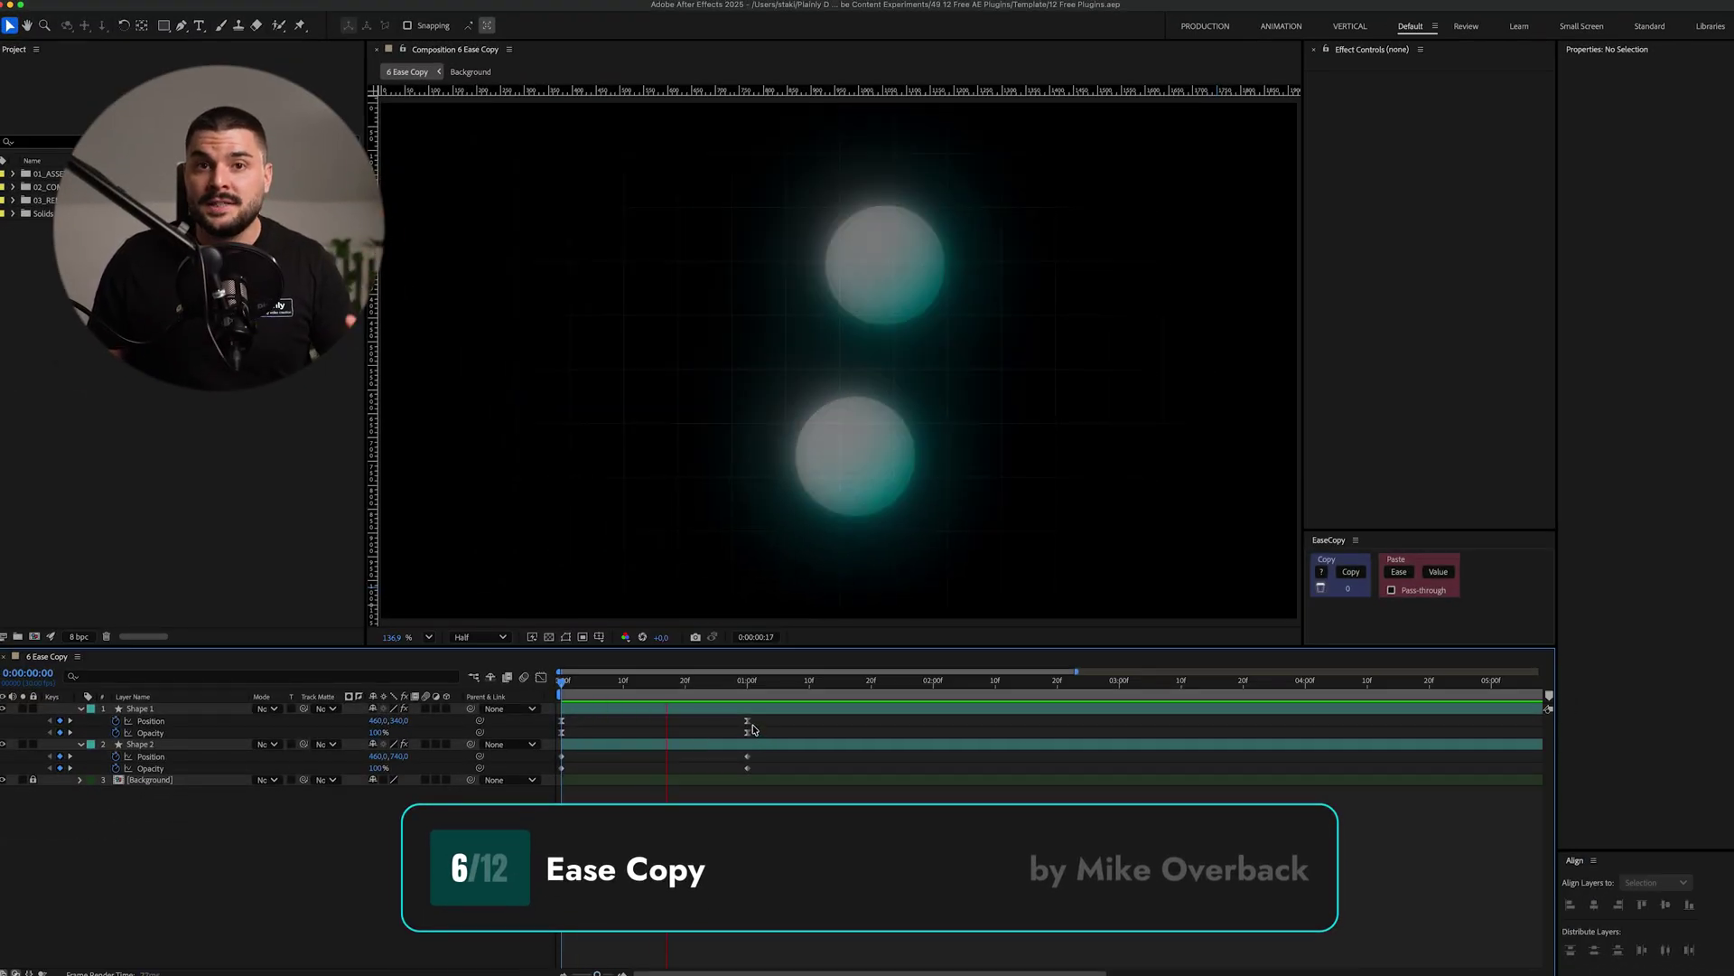
# - Copy Shape 1's keyframe easing onto Shape 2's keyframes, then search keyboard shortcuts for 'ease'
pyautogui.press('space')
pyautogui.moveTo(769, 718); pyautogui.dragTo(538, 733)
pyautogui.click(1351, 573)
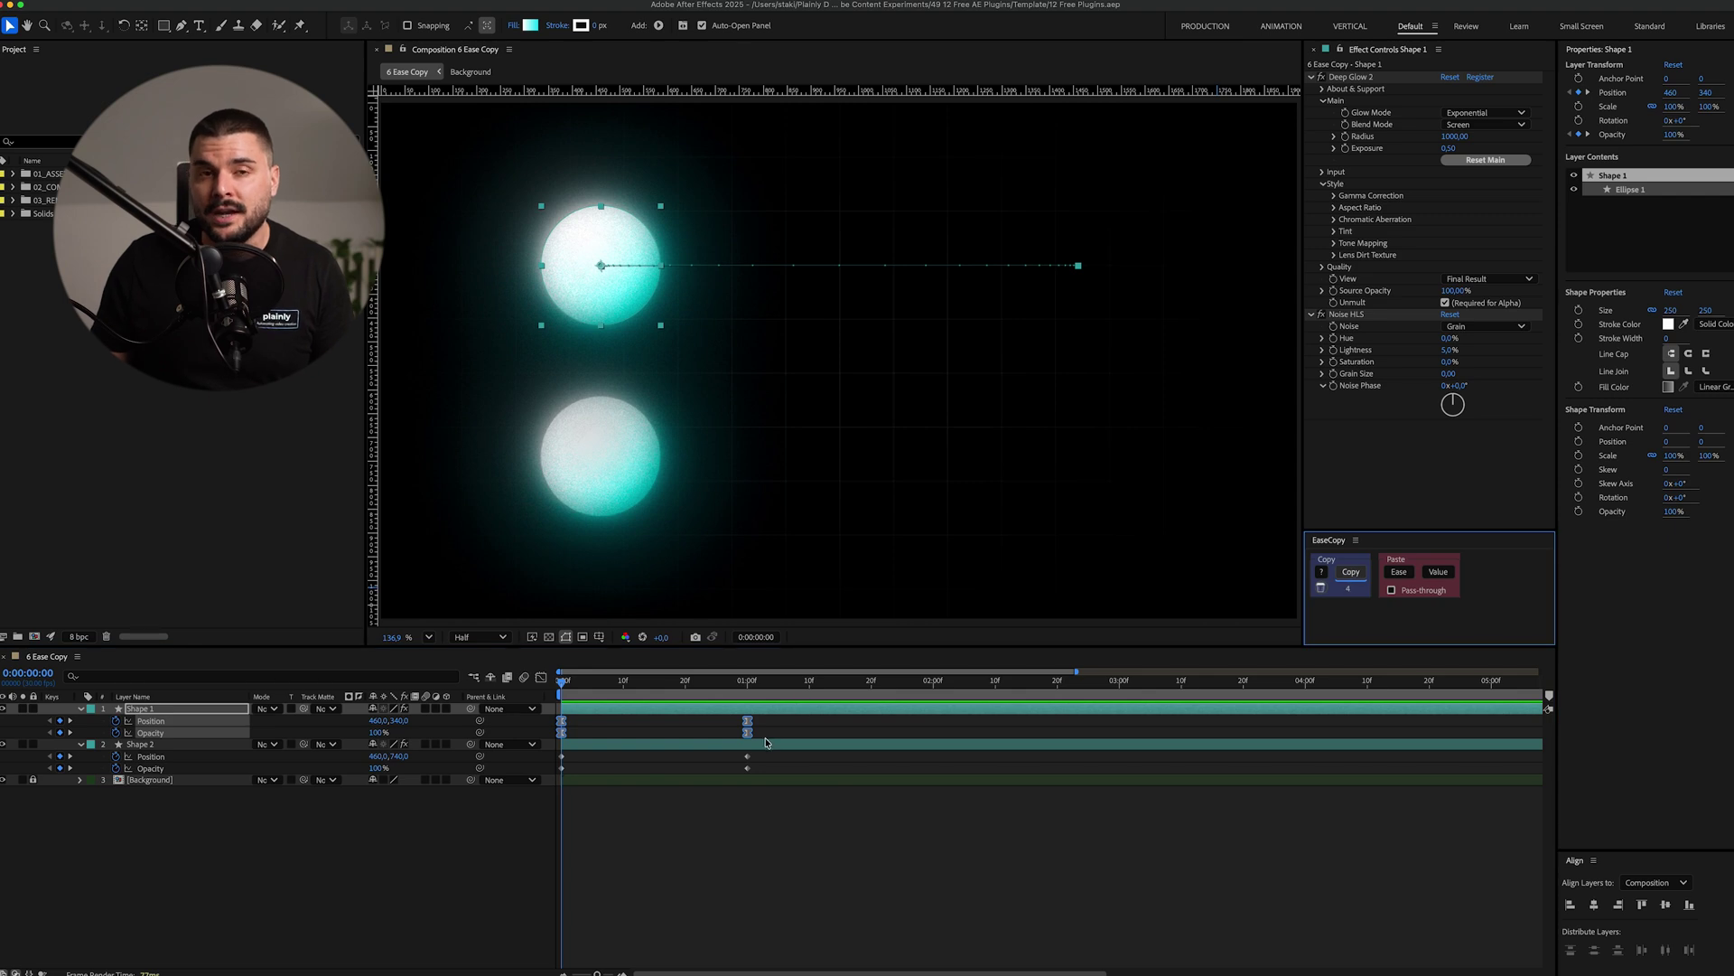
pyautogui.moveTo(767, 749); pyautogui.dragTo(540, 795)
pyautogui.click(1400, 573)
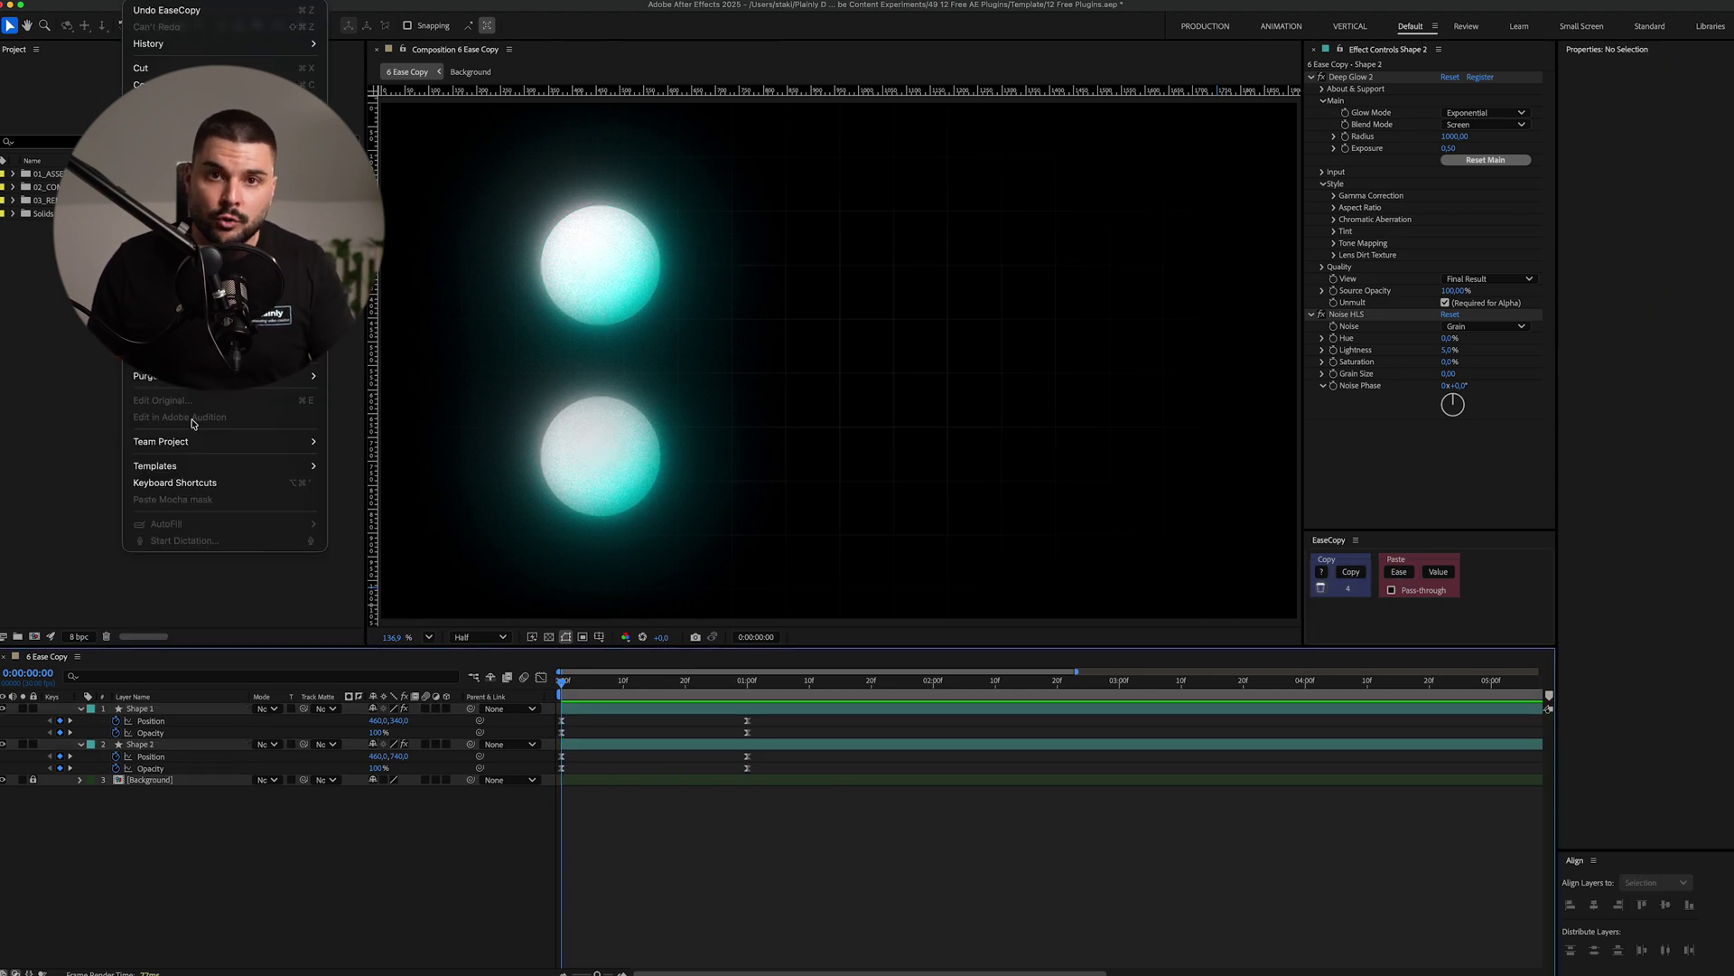
pyautogui.click(190, 483)
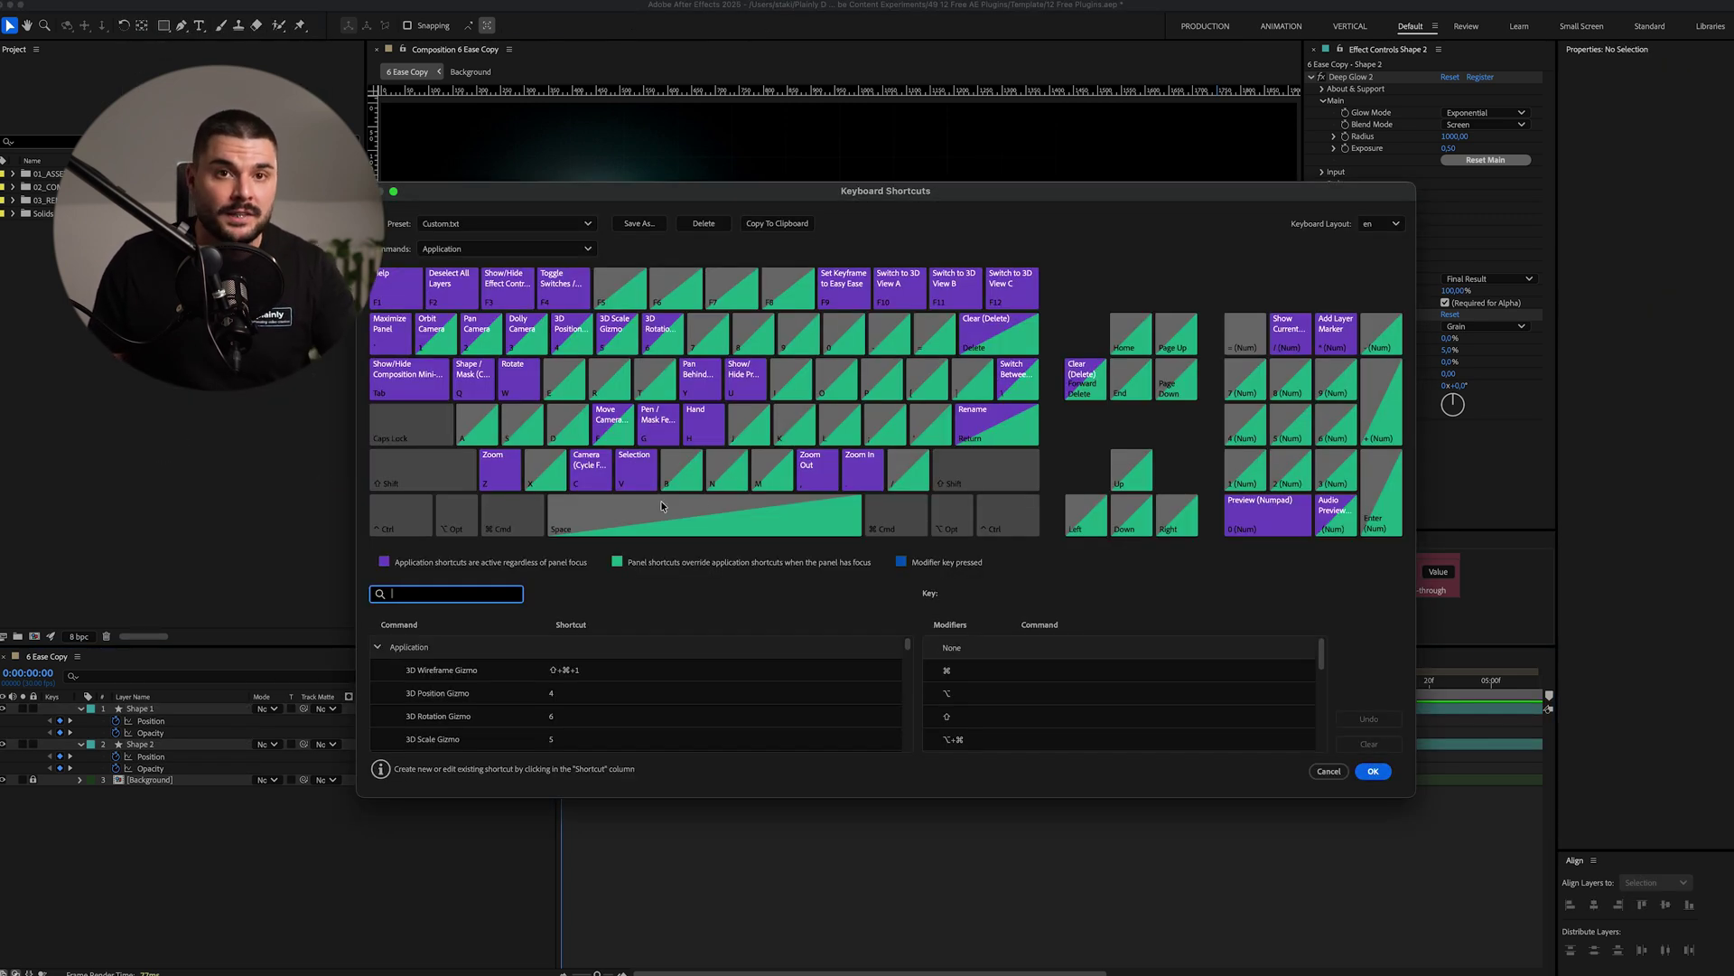
pyautogui.write('ea')
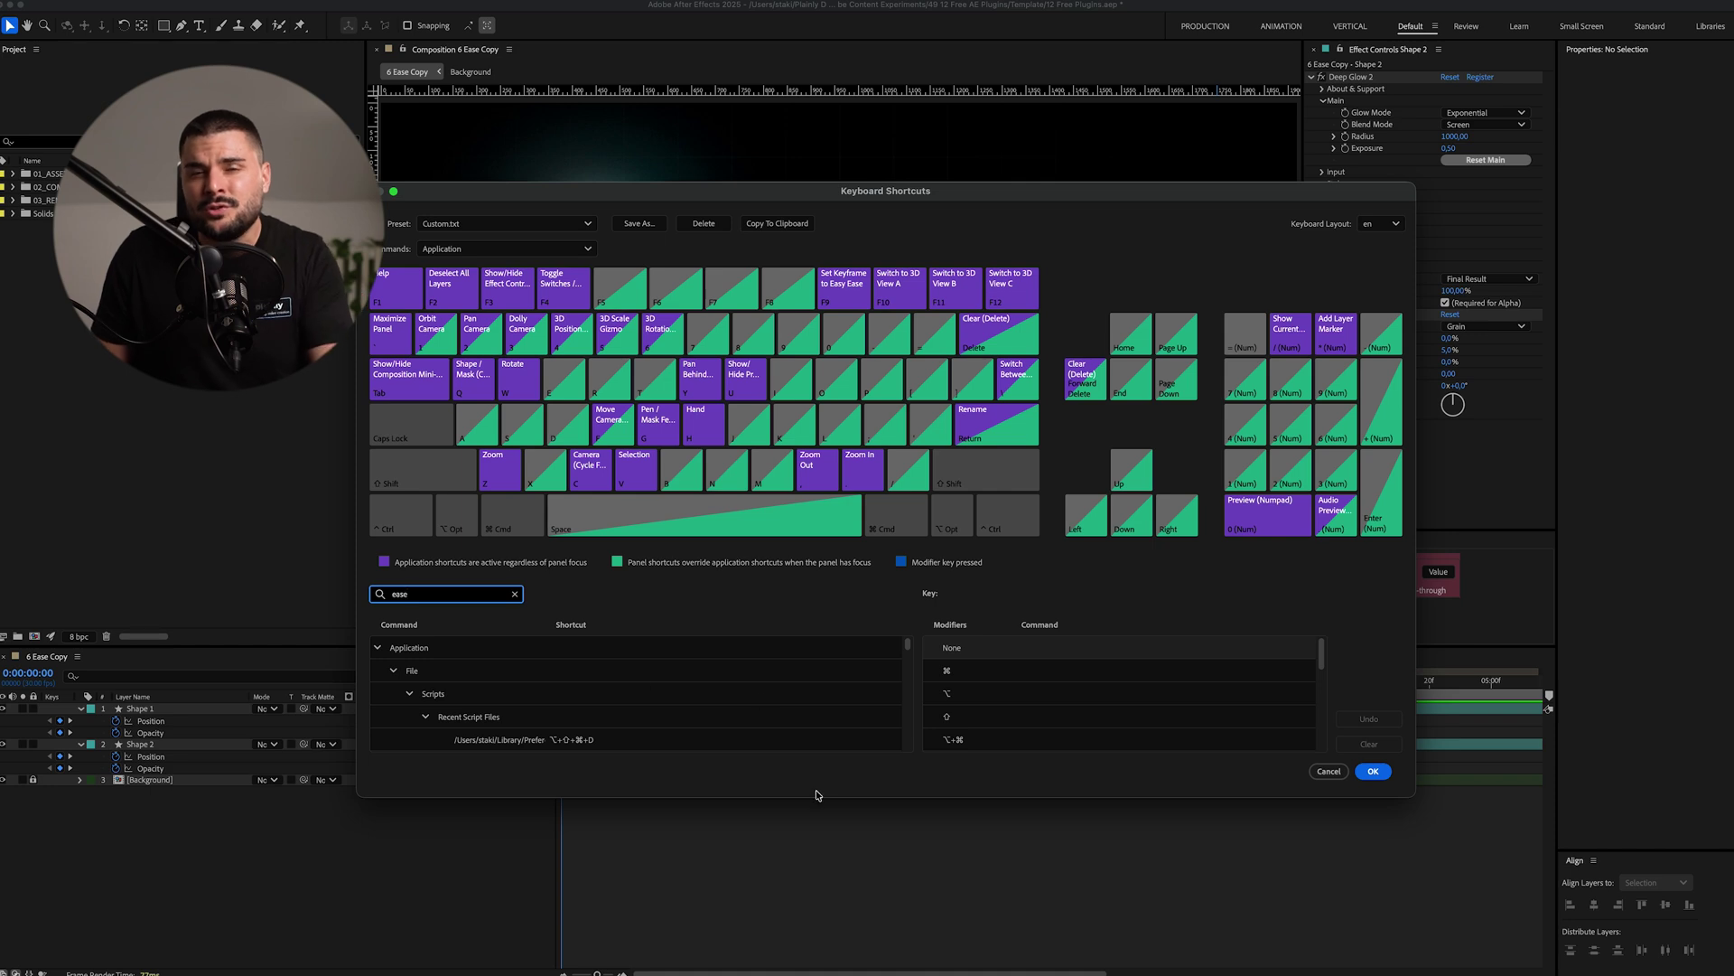
pyautogui.write('se')
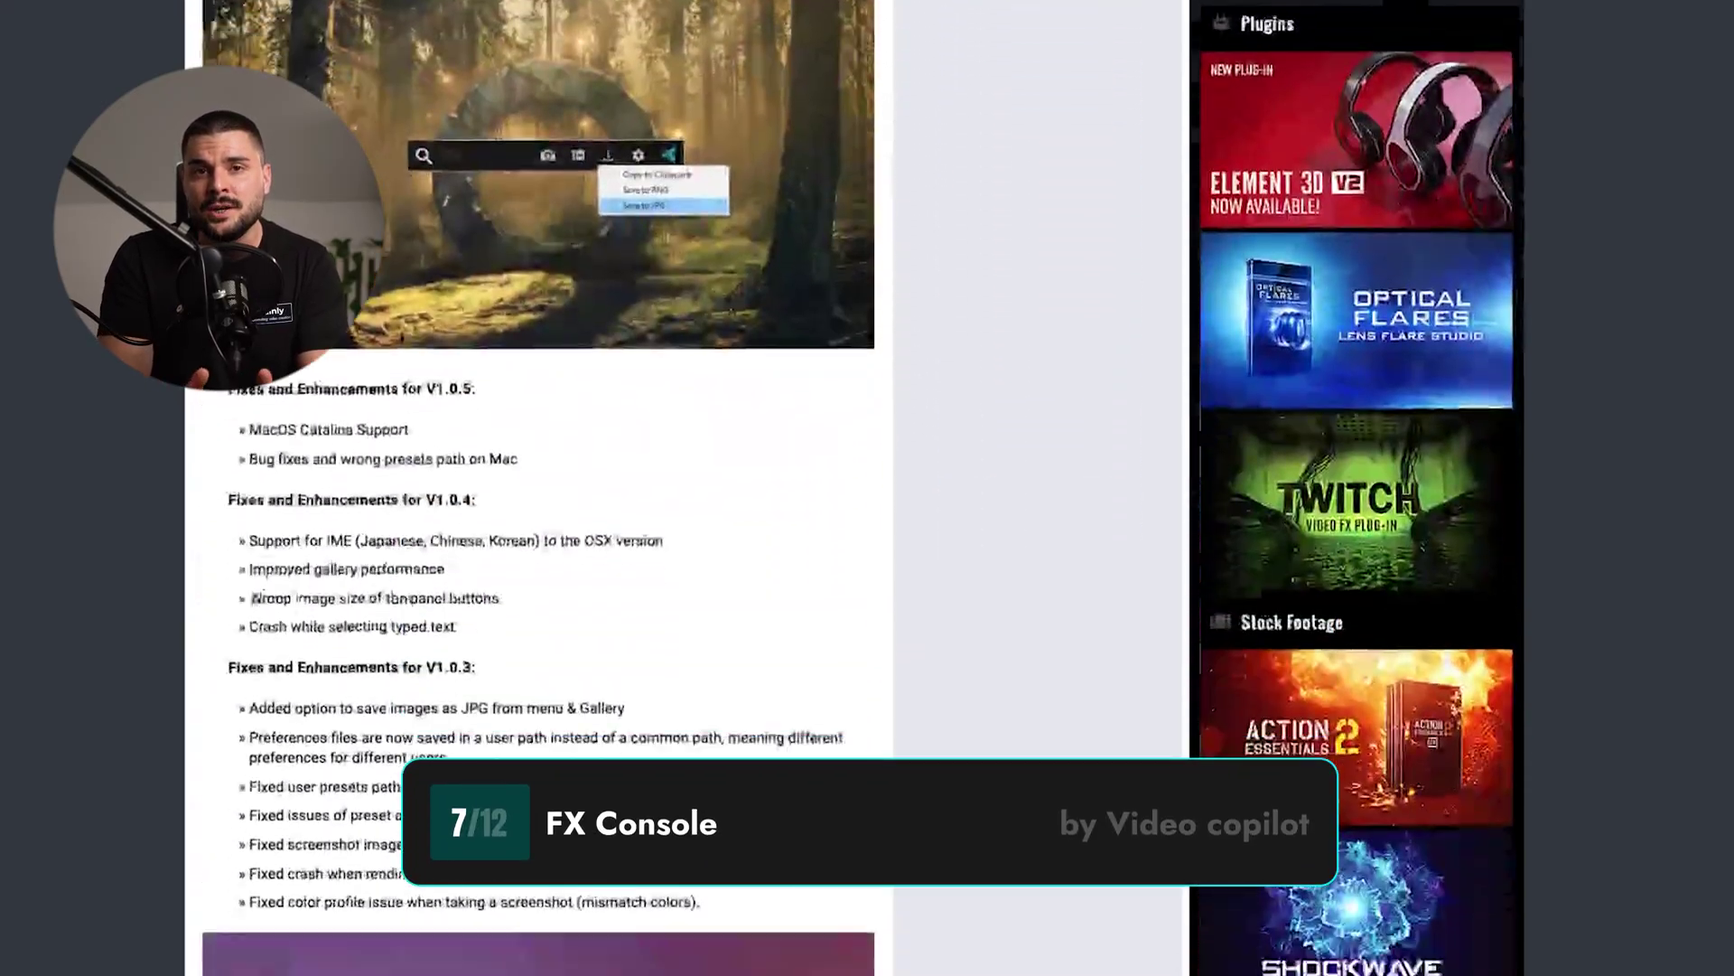
# - Scroll the FX Console page down past the changelog to the download buttons
pyautogui.scroll(-10, 538, 488)
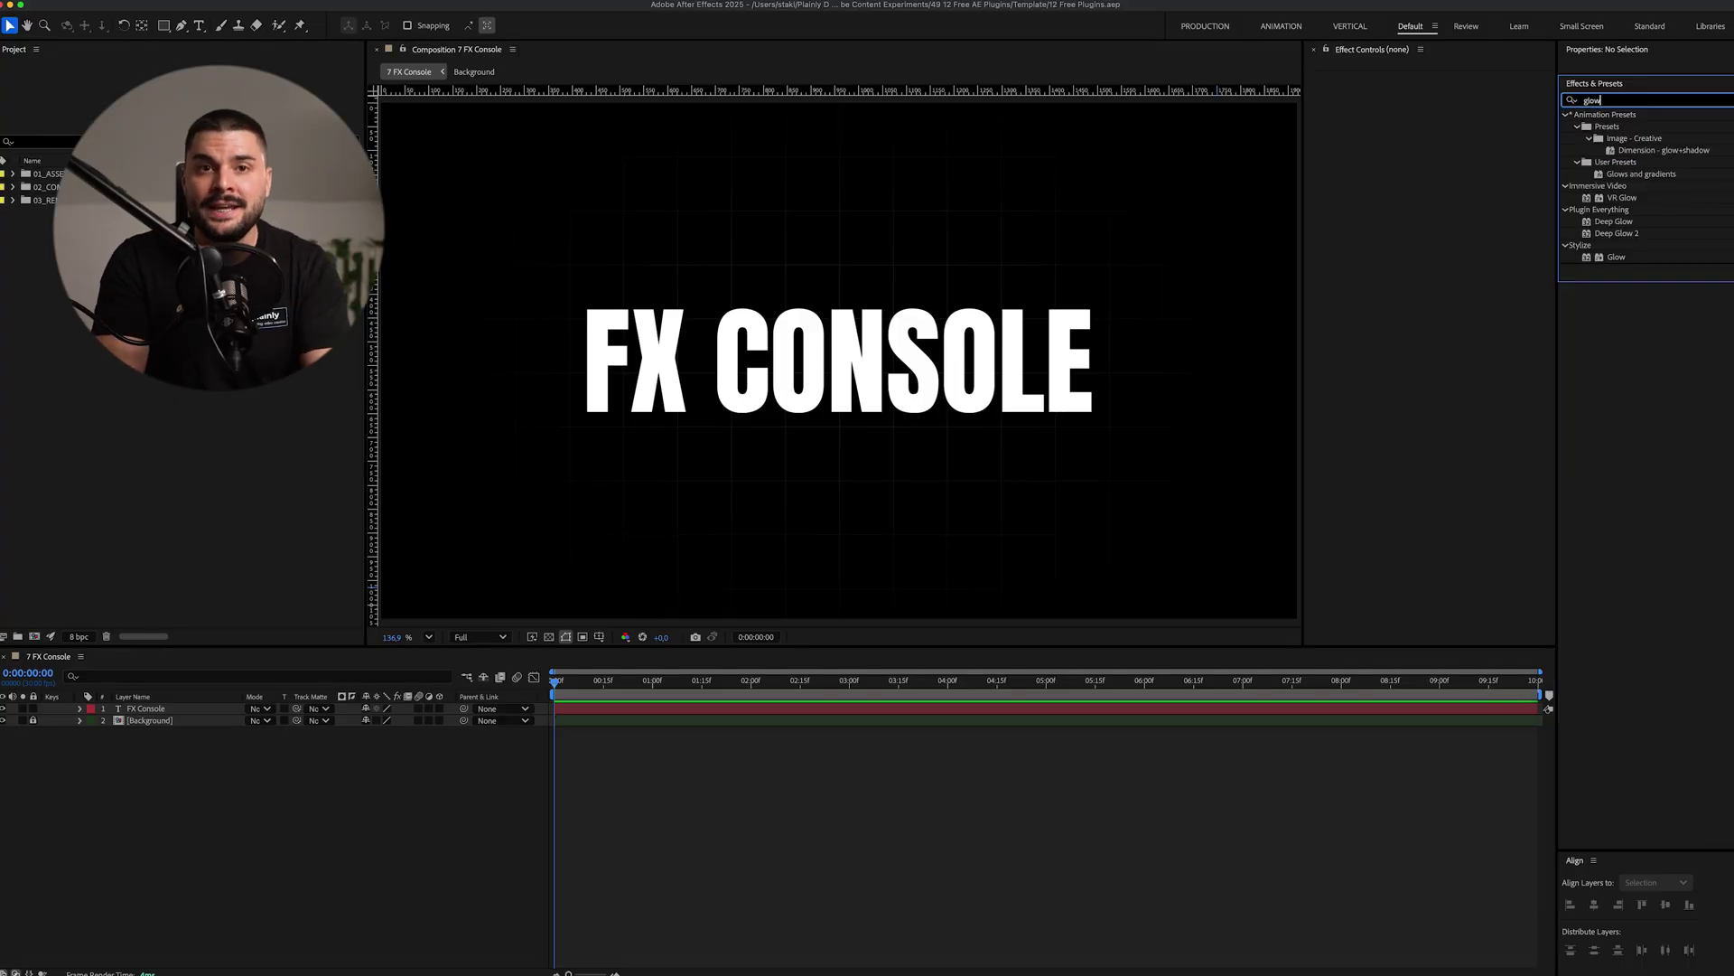
# - Apply a Glow effect to the FX CONSOLE text, raise its radius, then delete it
pyautogui.moveTo(1620, 256); pyautogui.dragTo(846, 379)
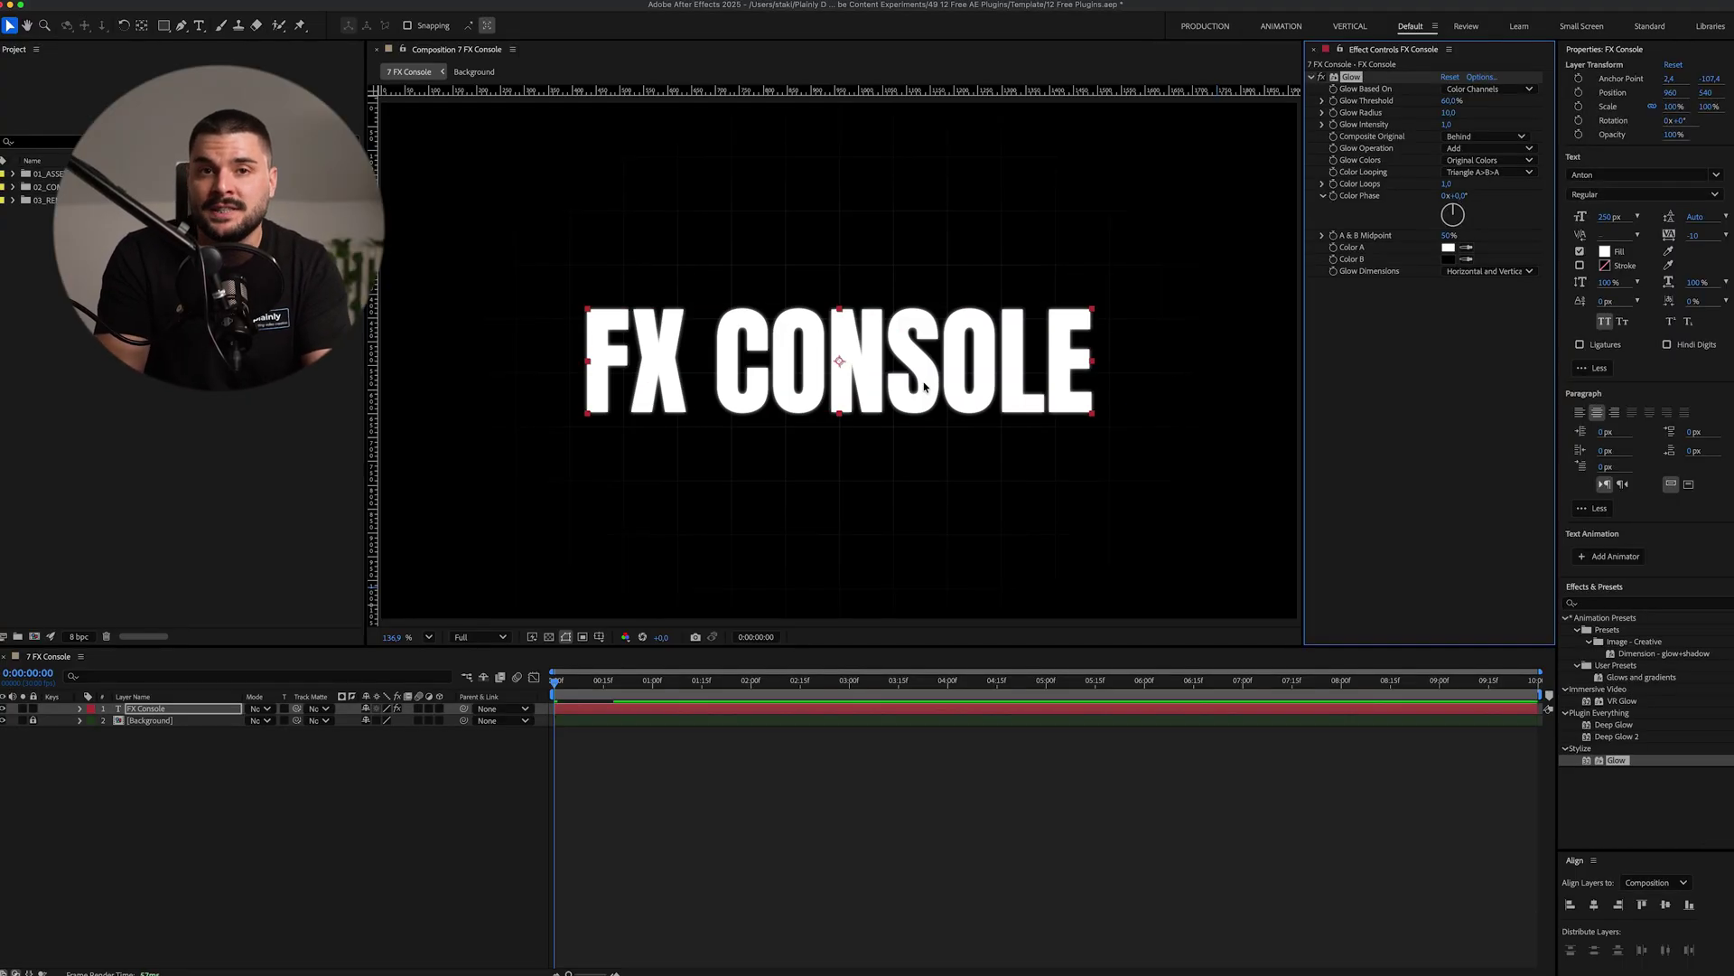
pyautogui.moveTo(1449, 117); pyautogui.dragTo(1482, 118)
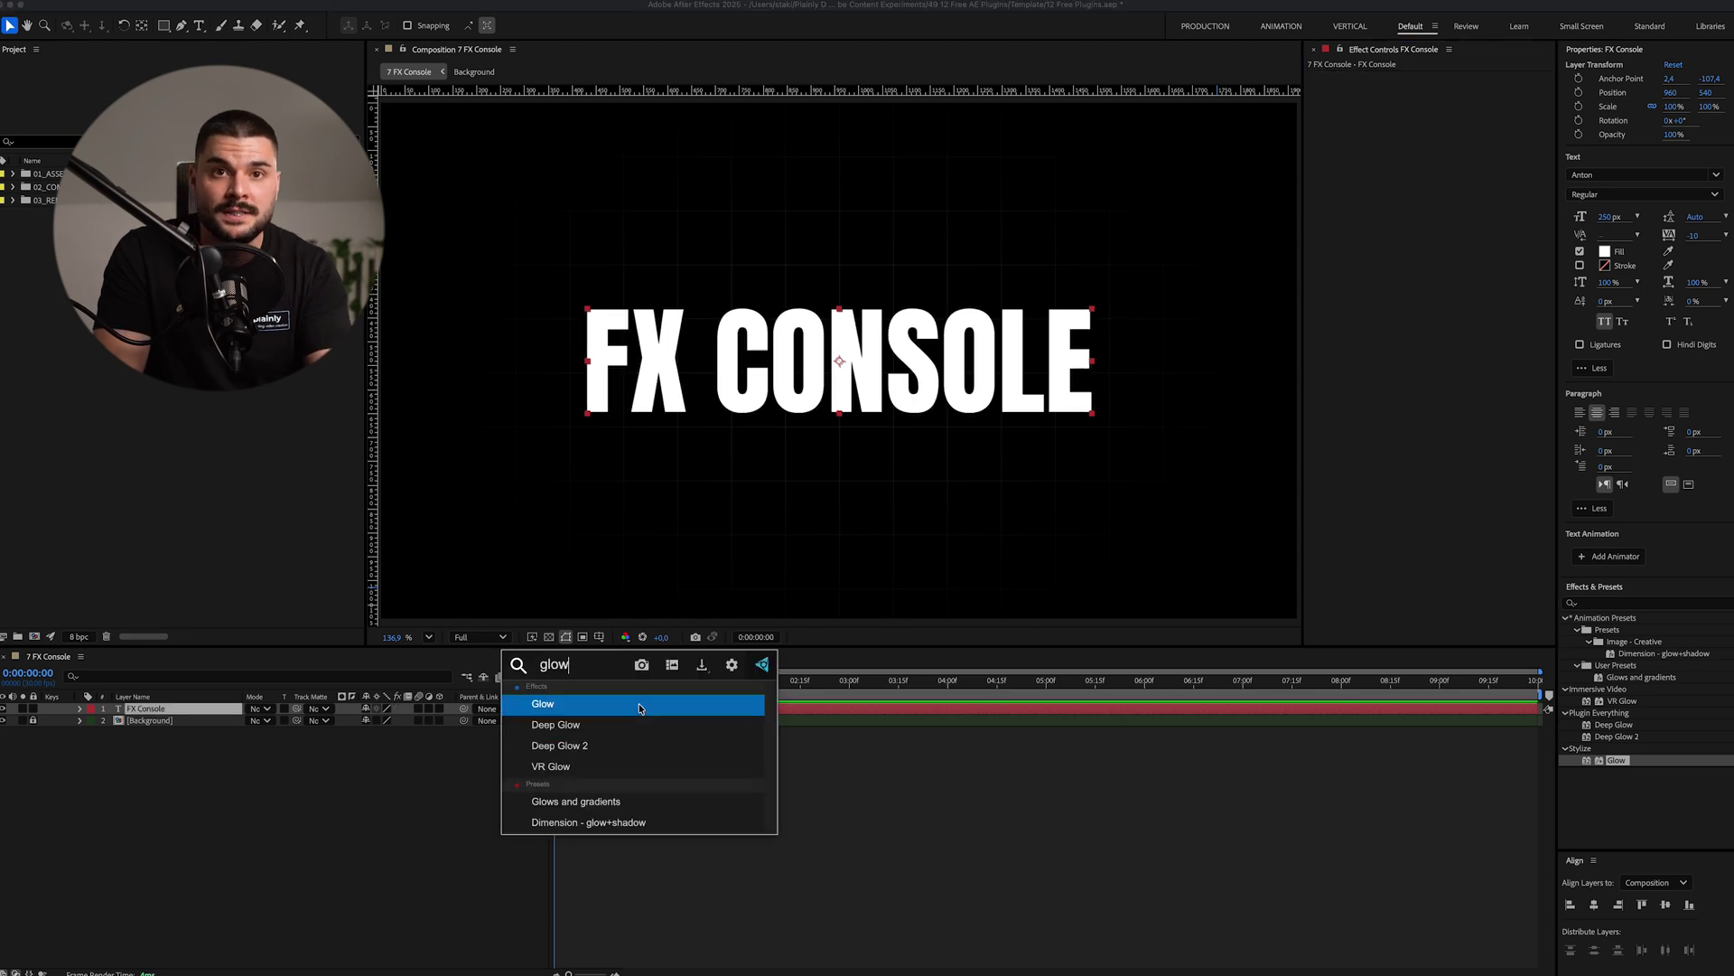
pyautogui.click(639, 705)
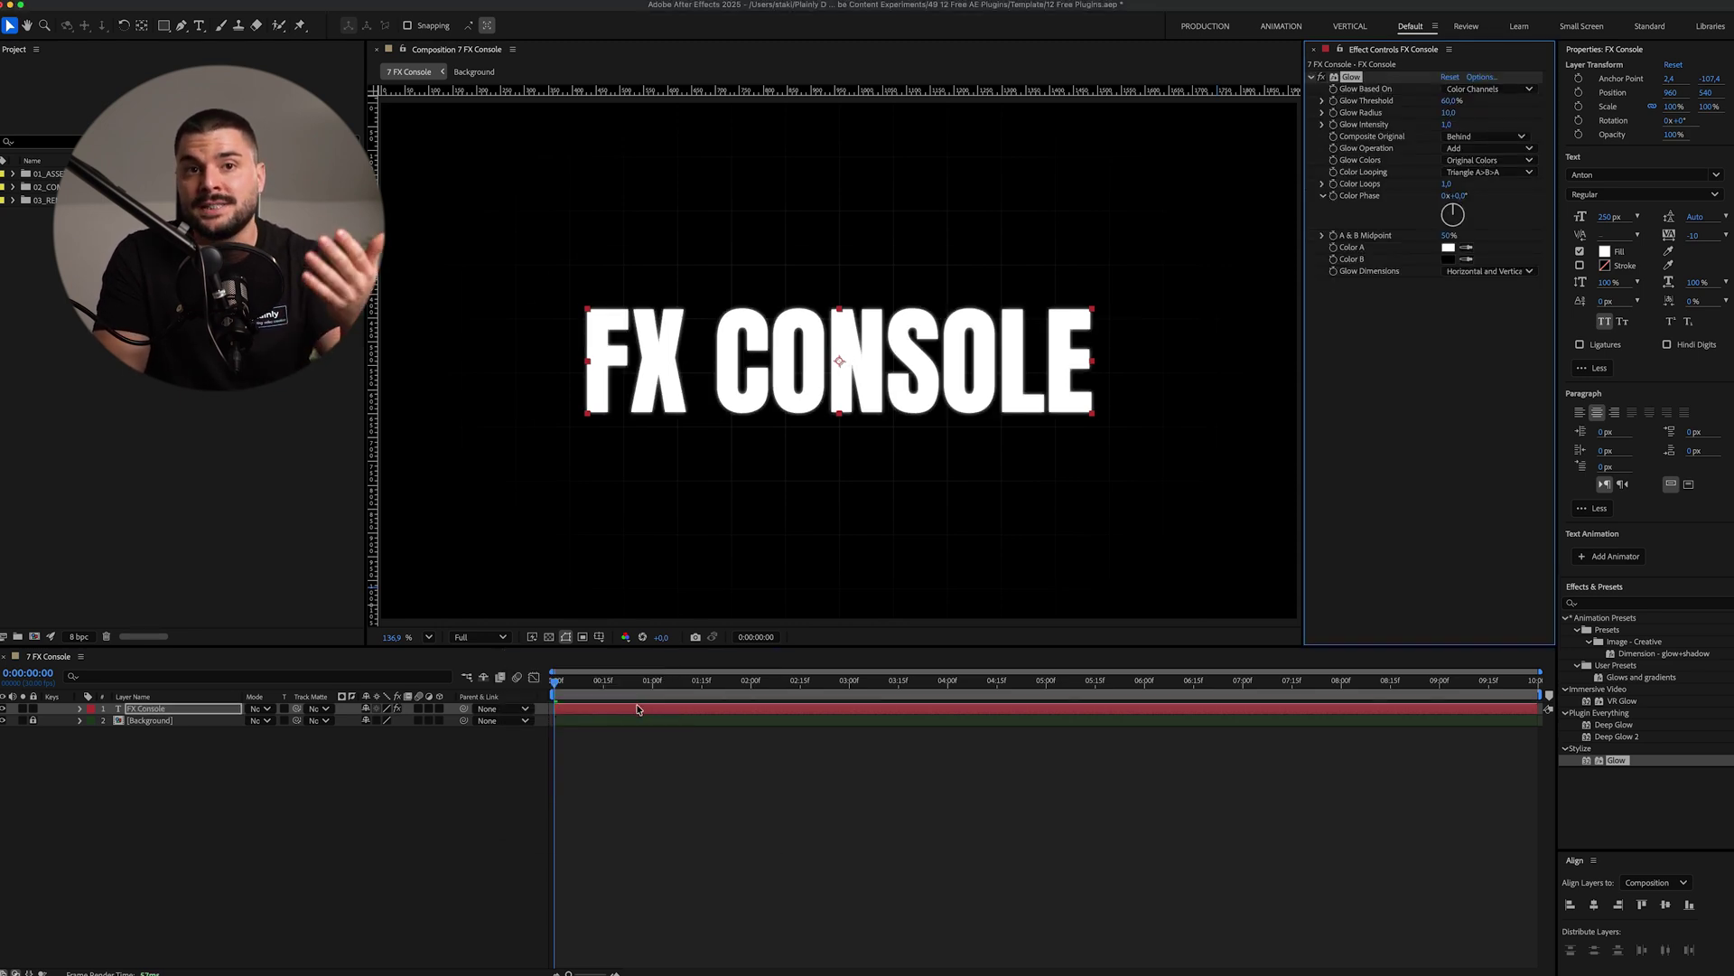
pyautogui.press('Delete')
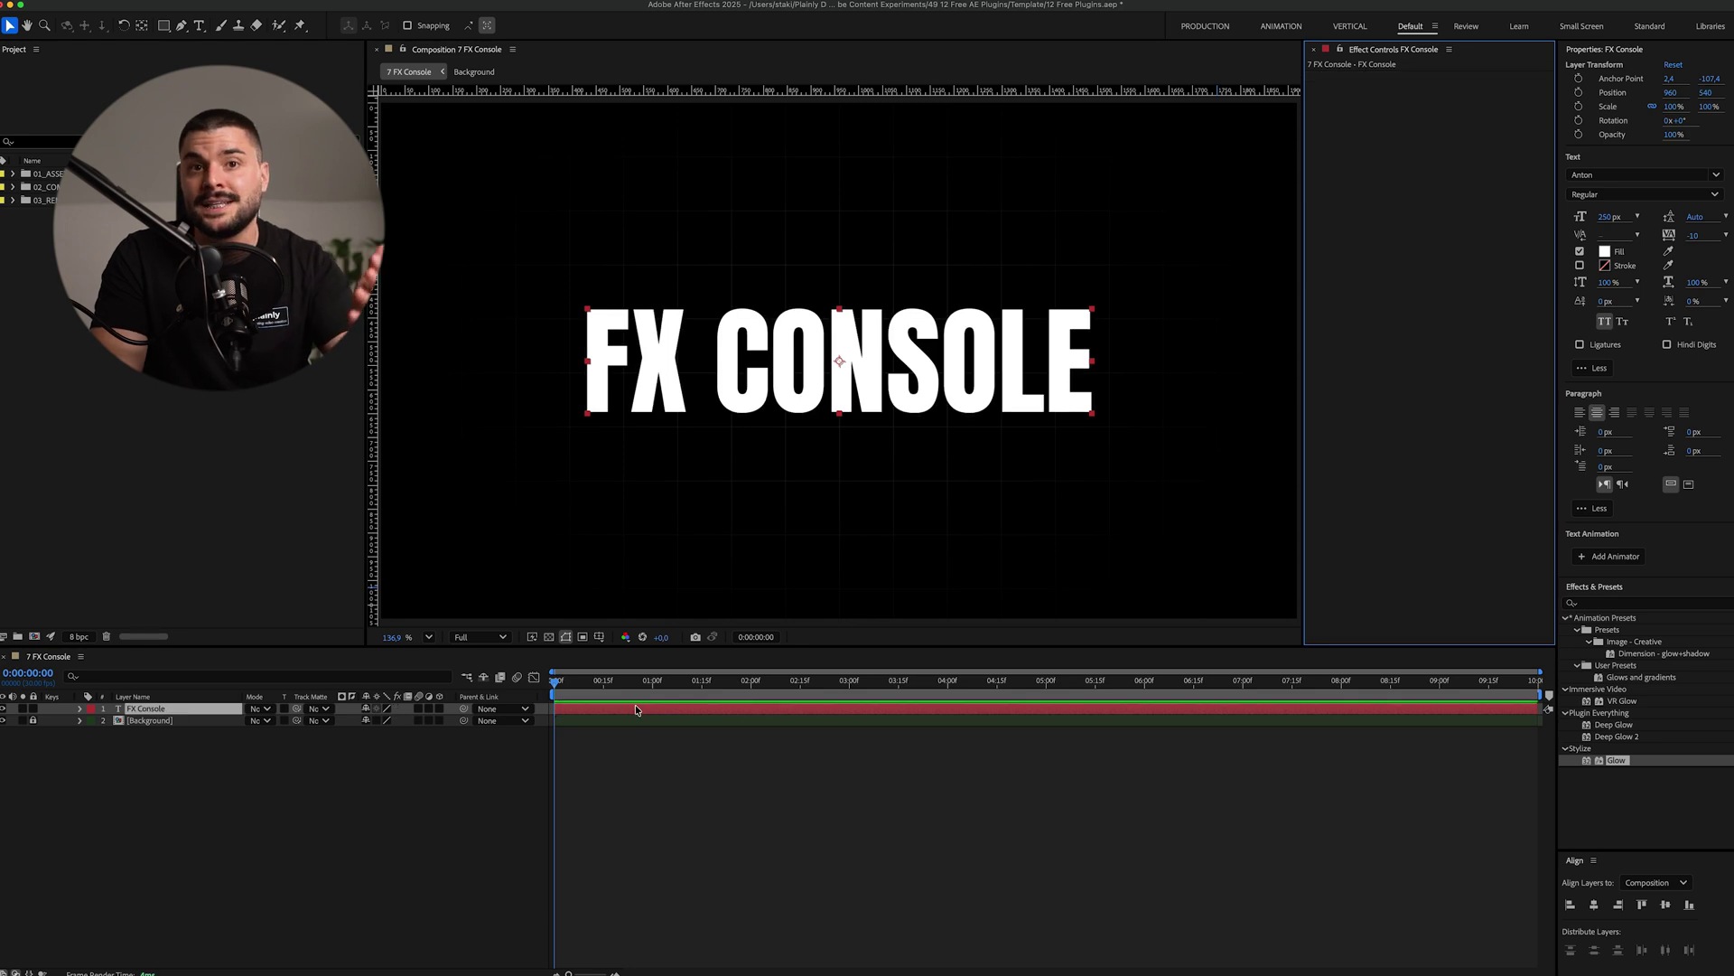
# - Use FX Console favorites to add Gradient Ramp, Deep Glow 2, Noise HLS, then another Deep Glow and Noise HLS
pyautogui.hotkey('ctrl', 'space')
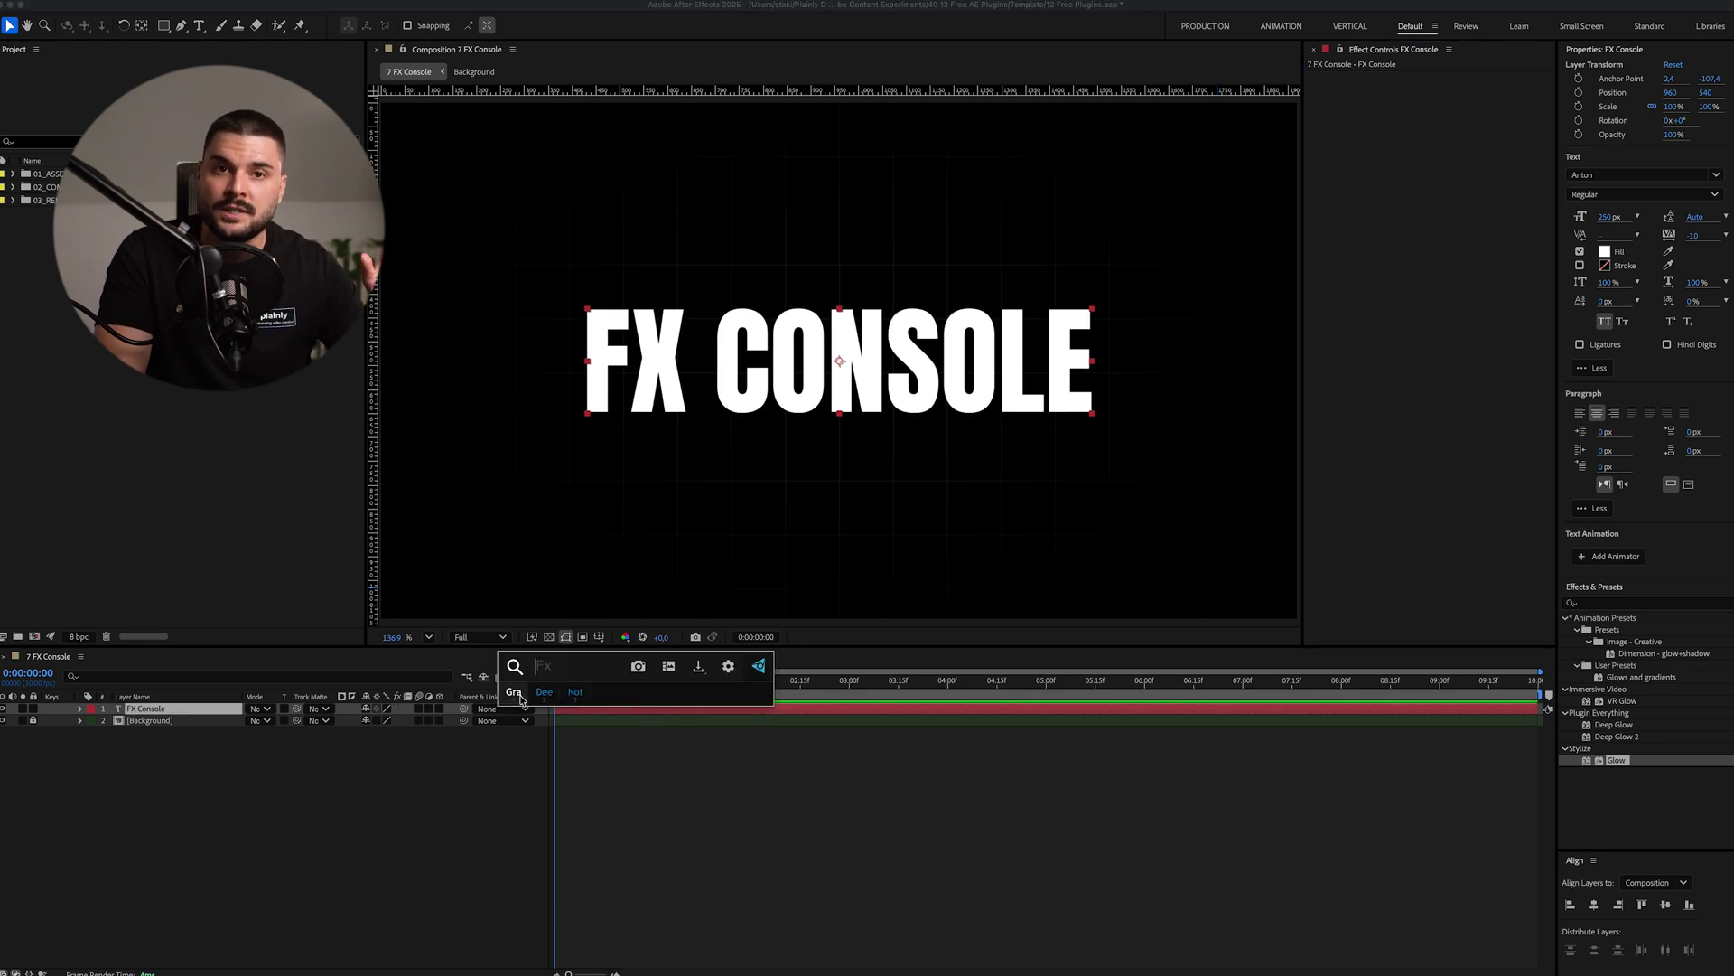
pyautogui.press('1')
pyautogui.hotkey('ctrl', 'space')
pyautogui.press('2')
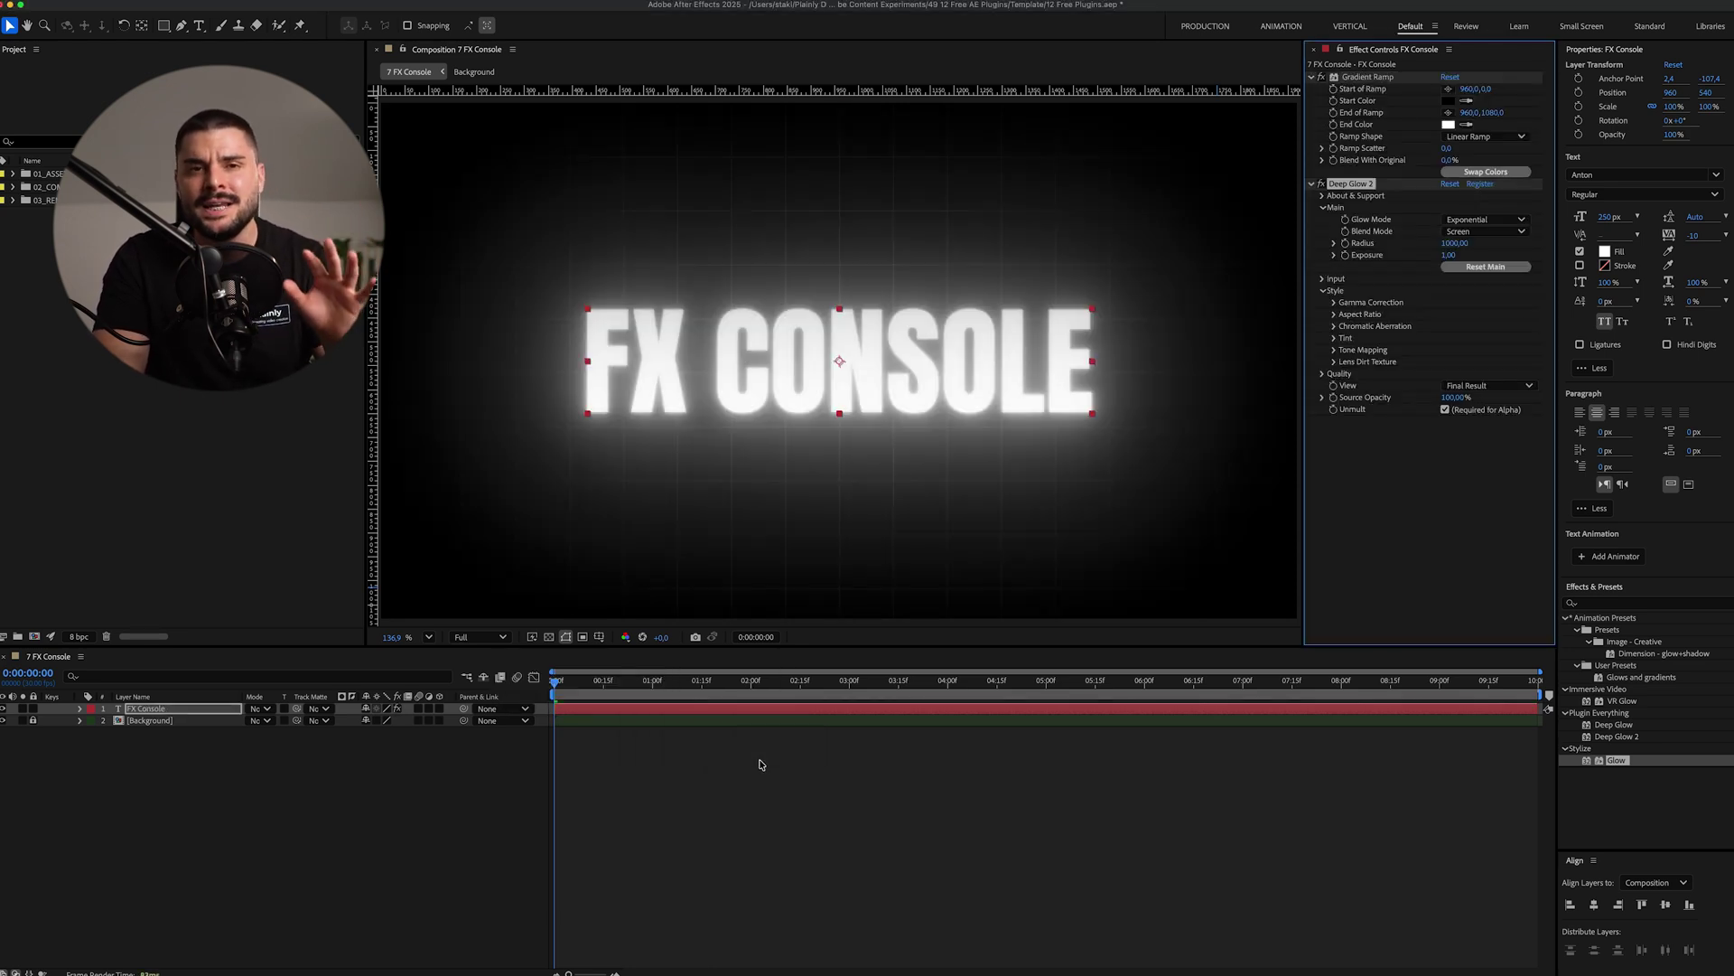
pyautogui.hotkey('ctrl', 'space')
pyautogui.press('3')
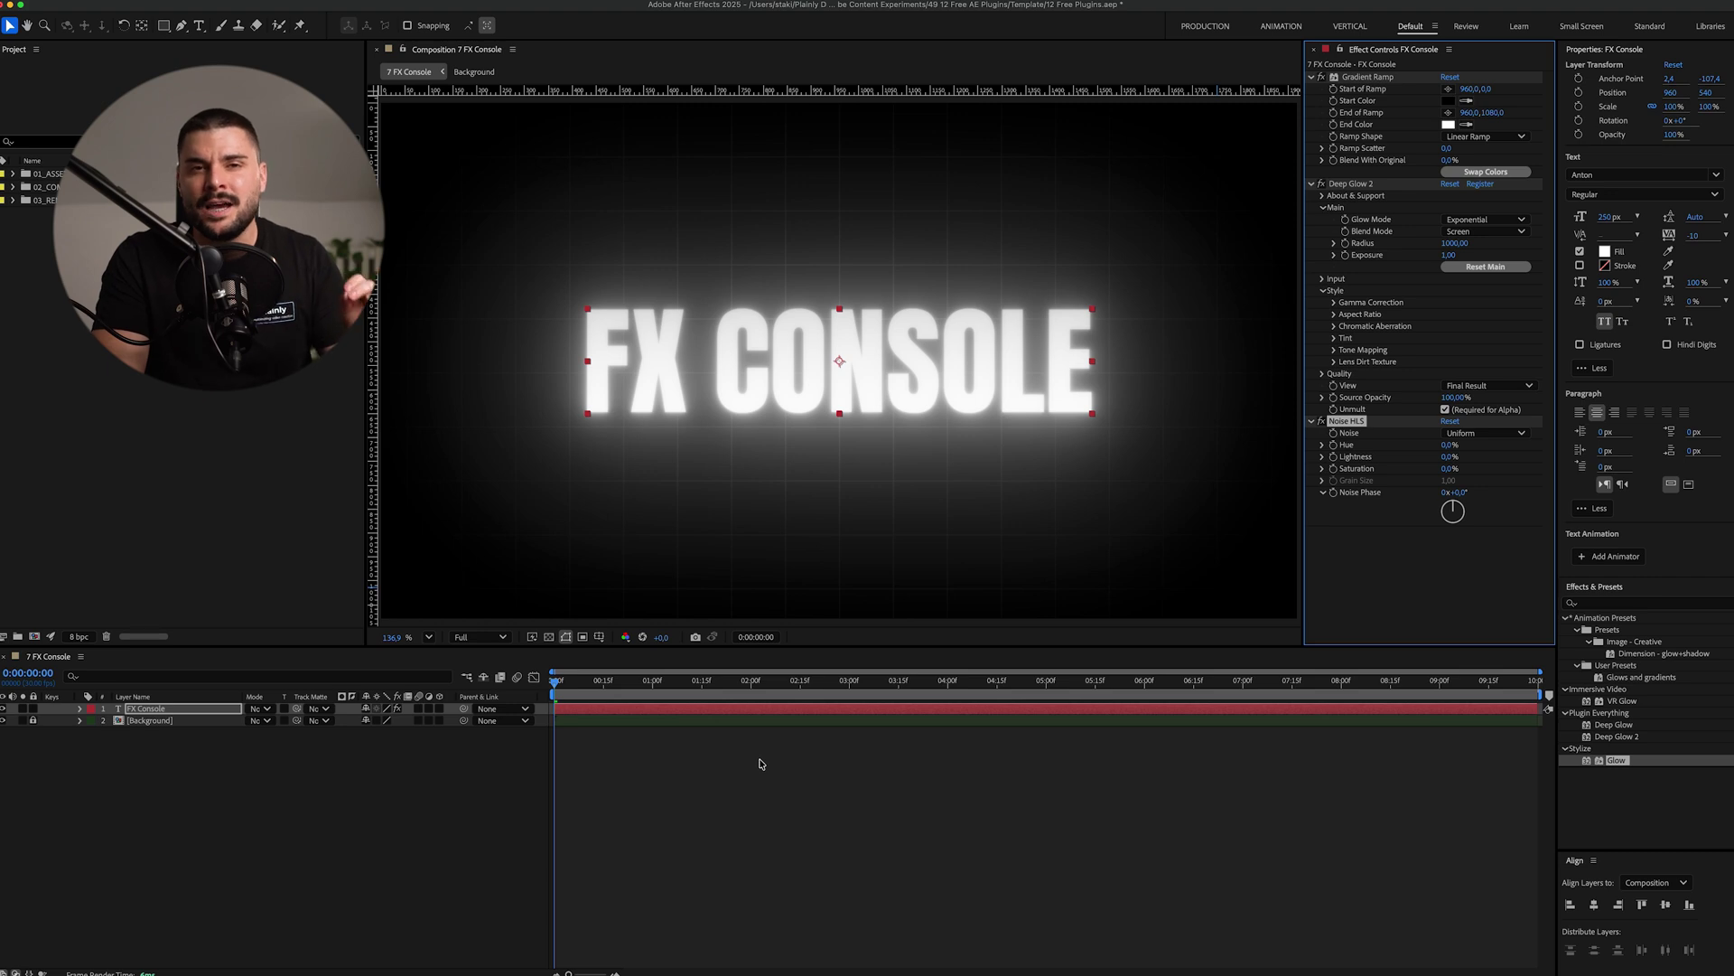
pyautogui.hotkey('ctrl', 'space')
pyautogui.press('2')
pyautogui.hotkey('ctrl', 'space')
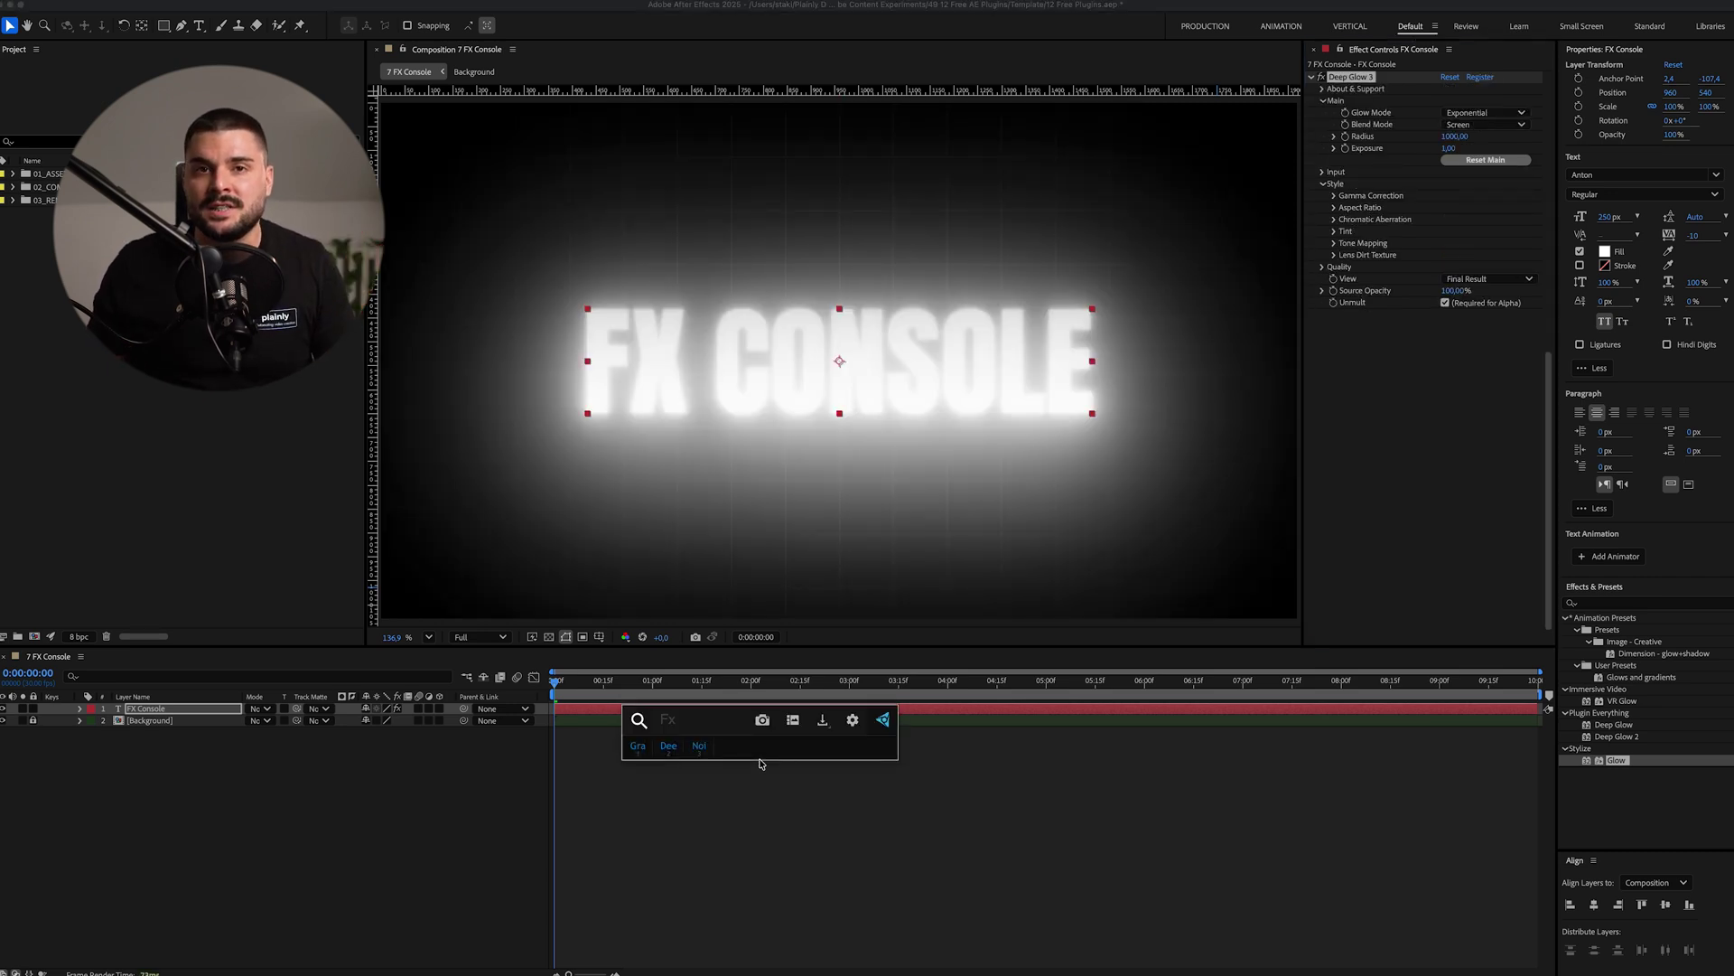
pyautogui.press('3')
# - Deselect the text layer and try FX Console's comp screenshot button
pyautogui.click(759, 767)
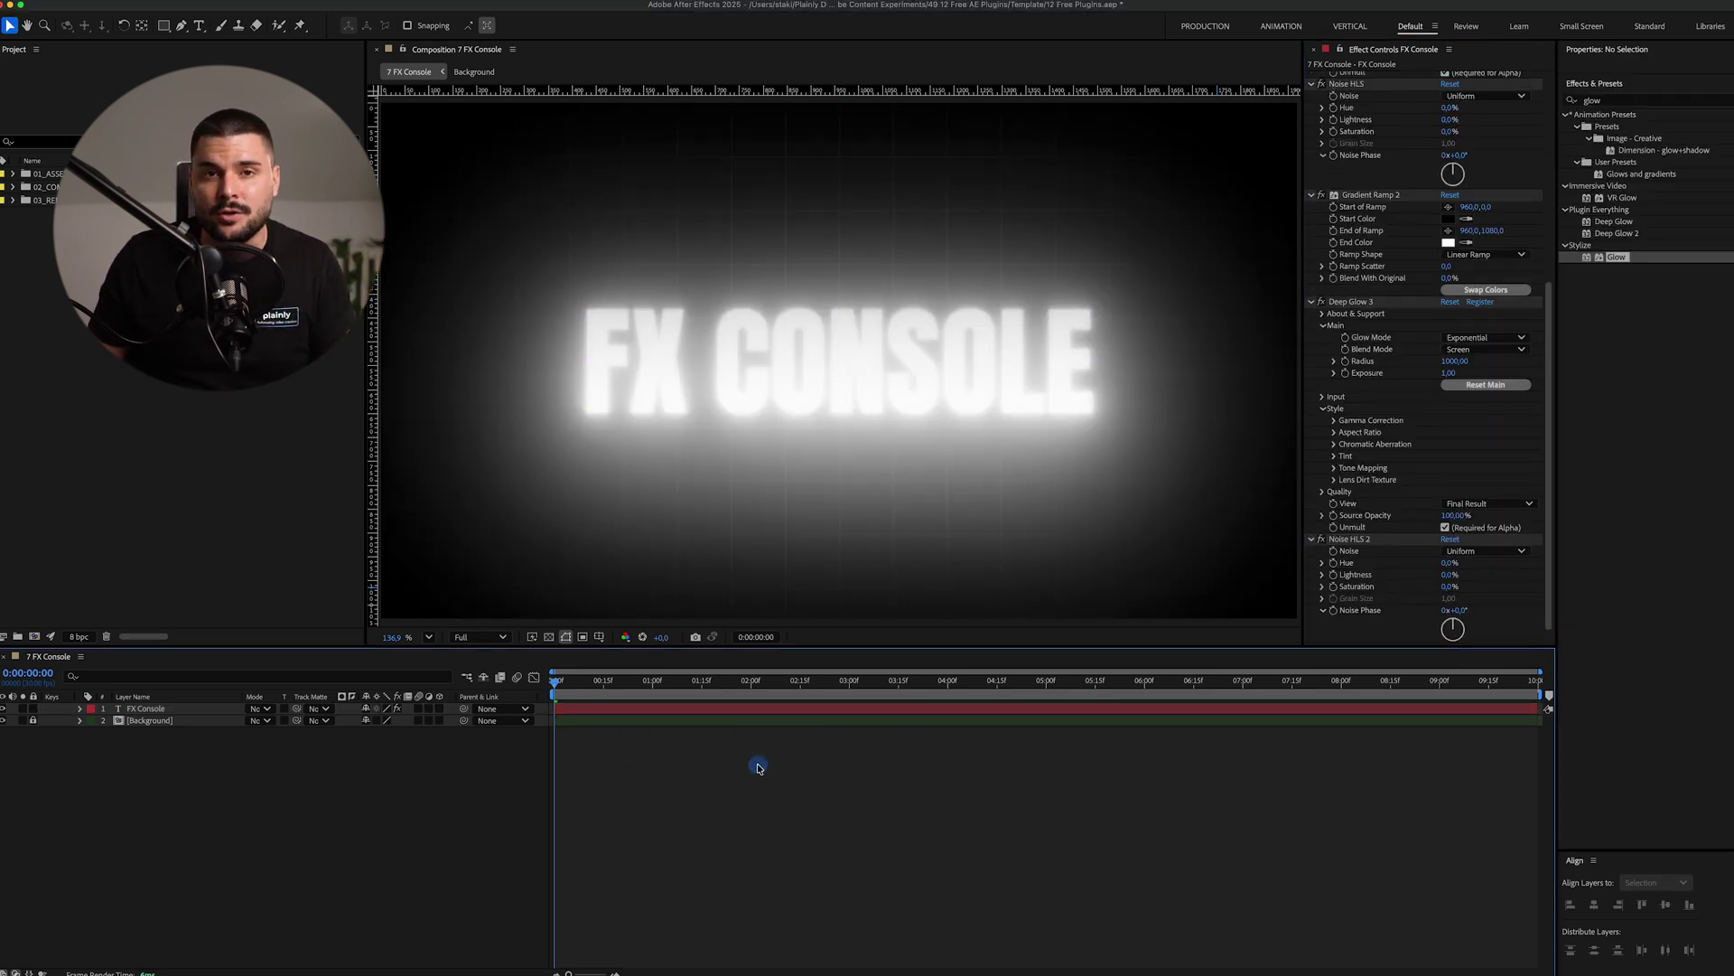
pyautogui.hotkey('ctrl', 'space')
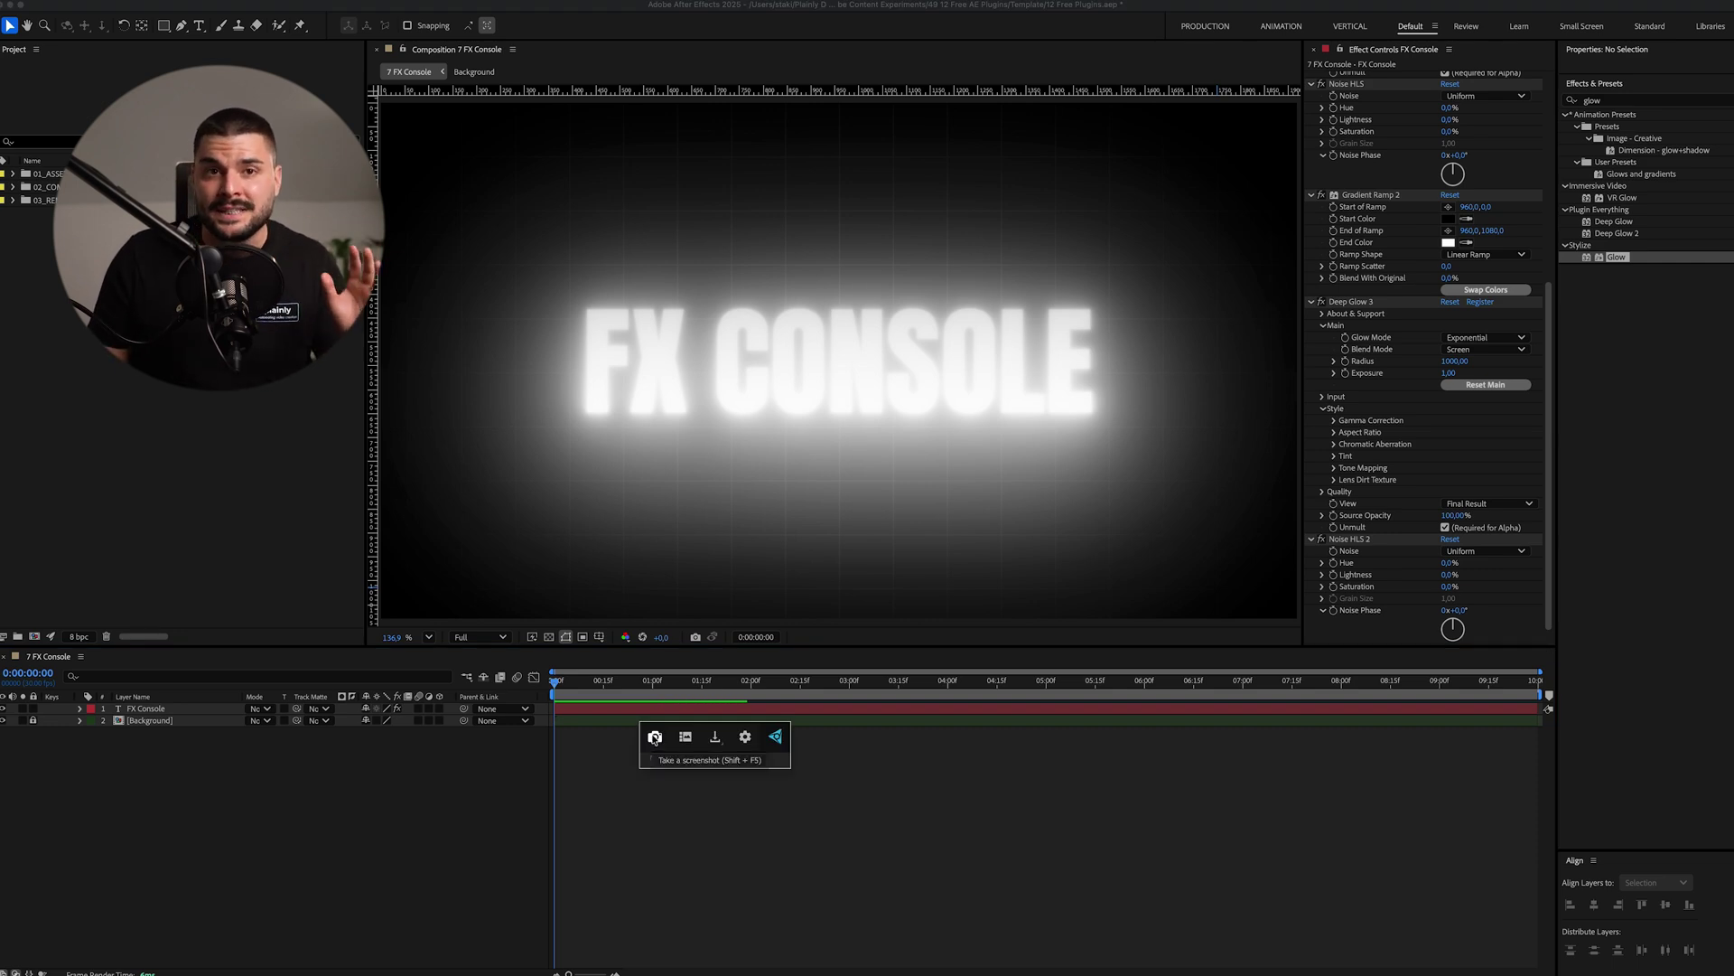
pyautogui.click(655, 739)
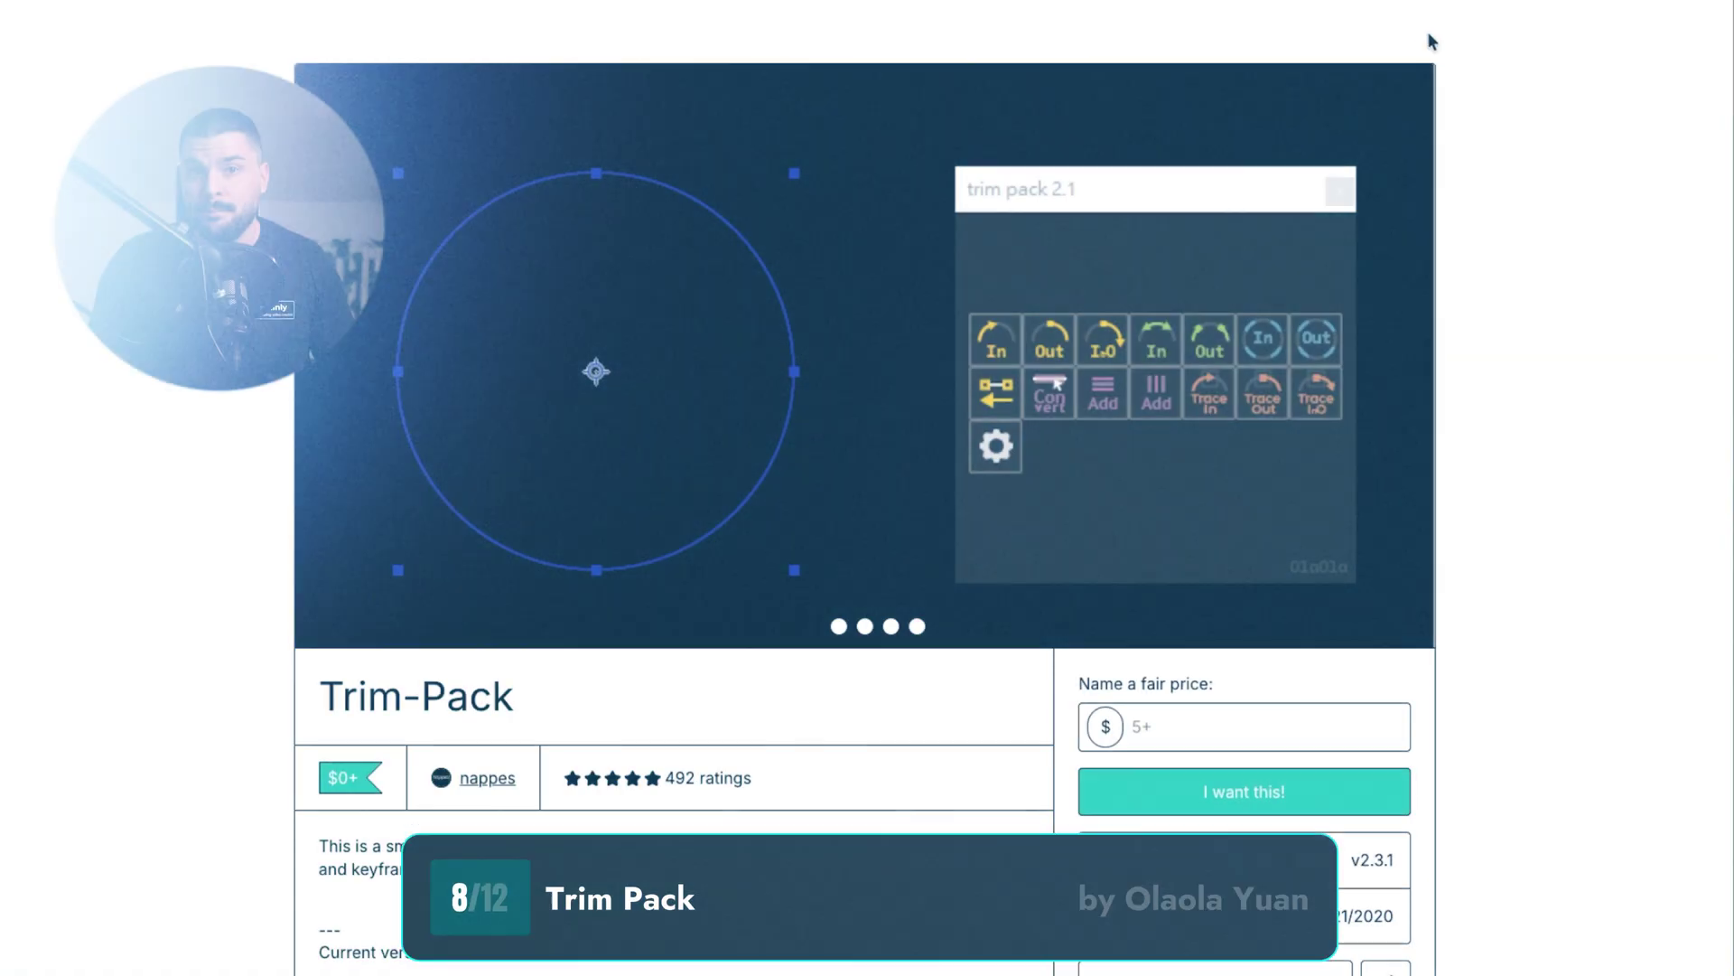
# - Scroll the Trim-Pack Gumroad page past its description to the ratings and reviews
pyautogui.scroll(-10, 865, 487)
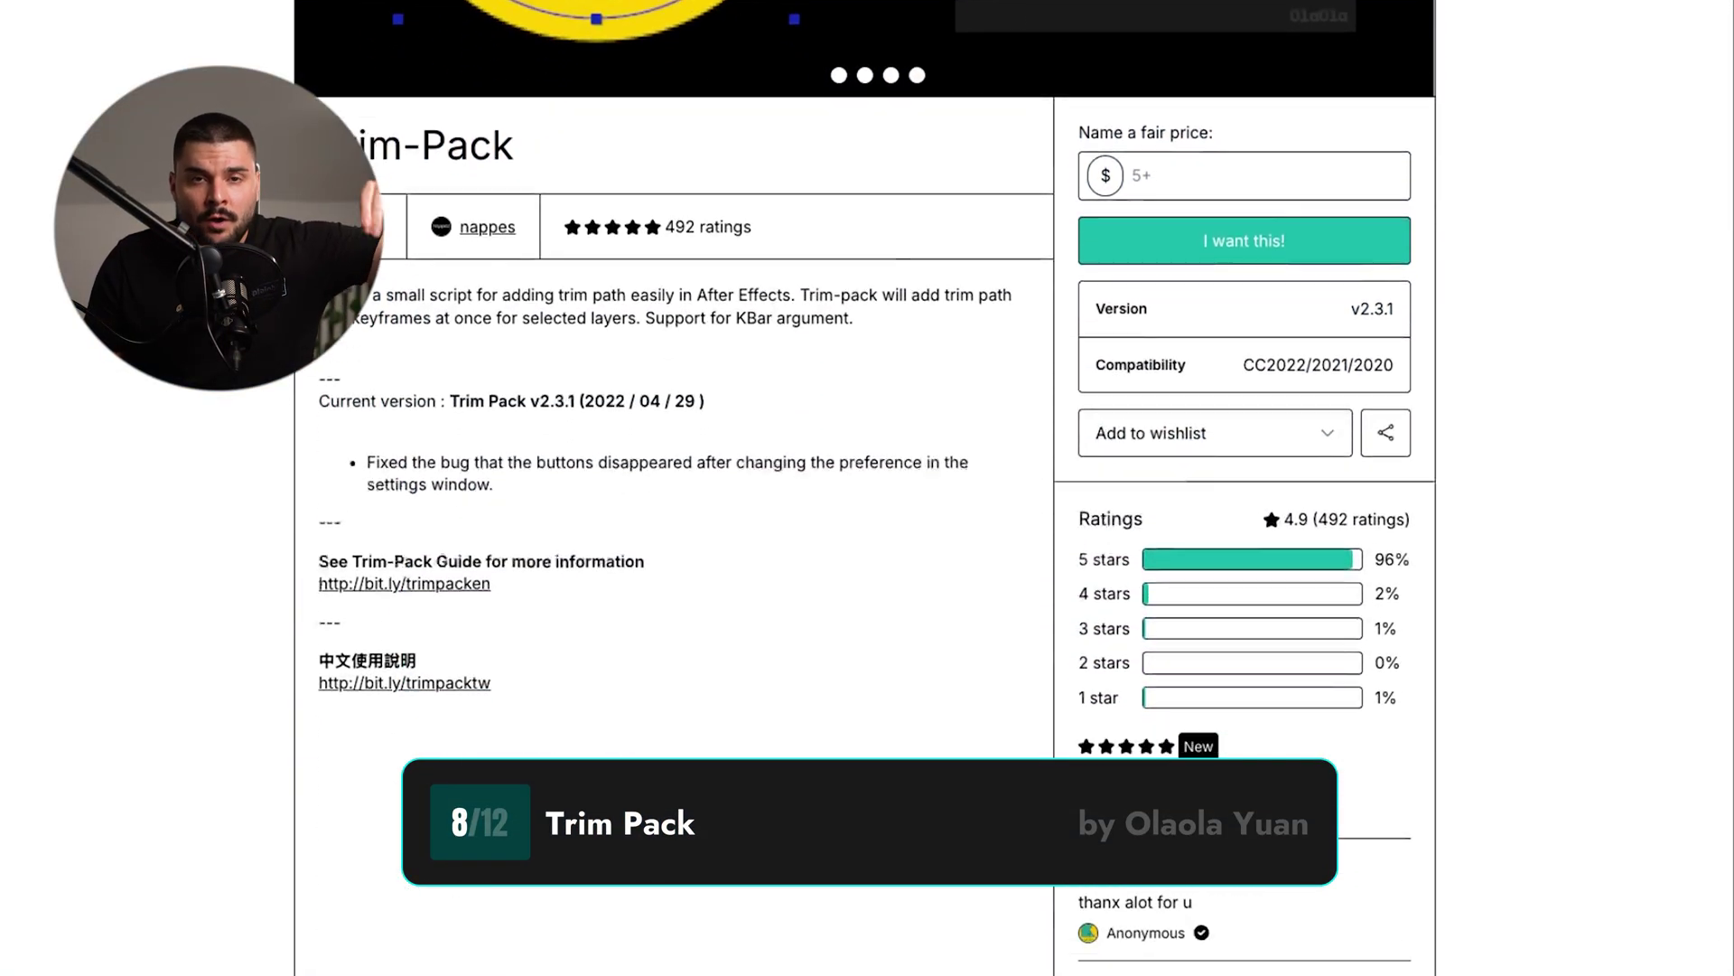
pyautogui.scroll(-7, 865, 488)
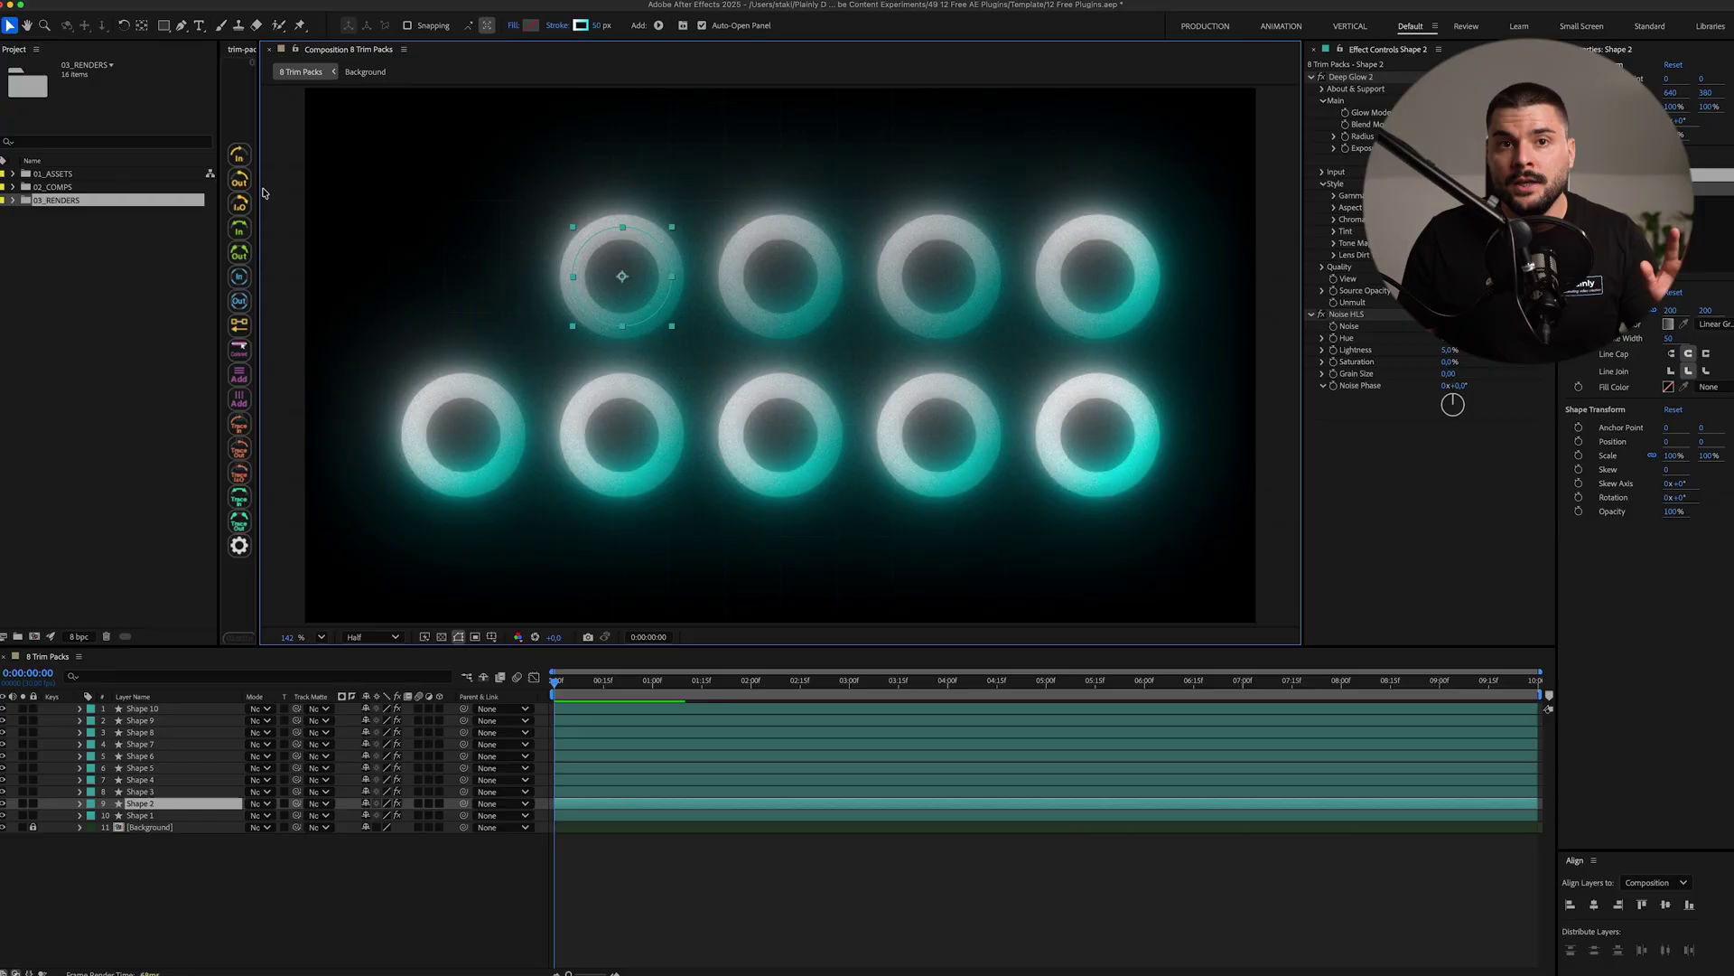
# - Give the selected ring a trim-out animation and the Shape 3 ring an in-and-out trim, previewing playback
pyautogui.click(241, 180)
pyautogui.press('space')
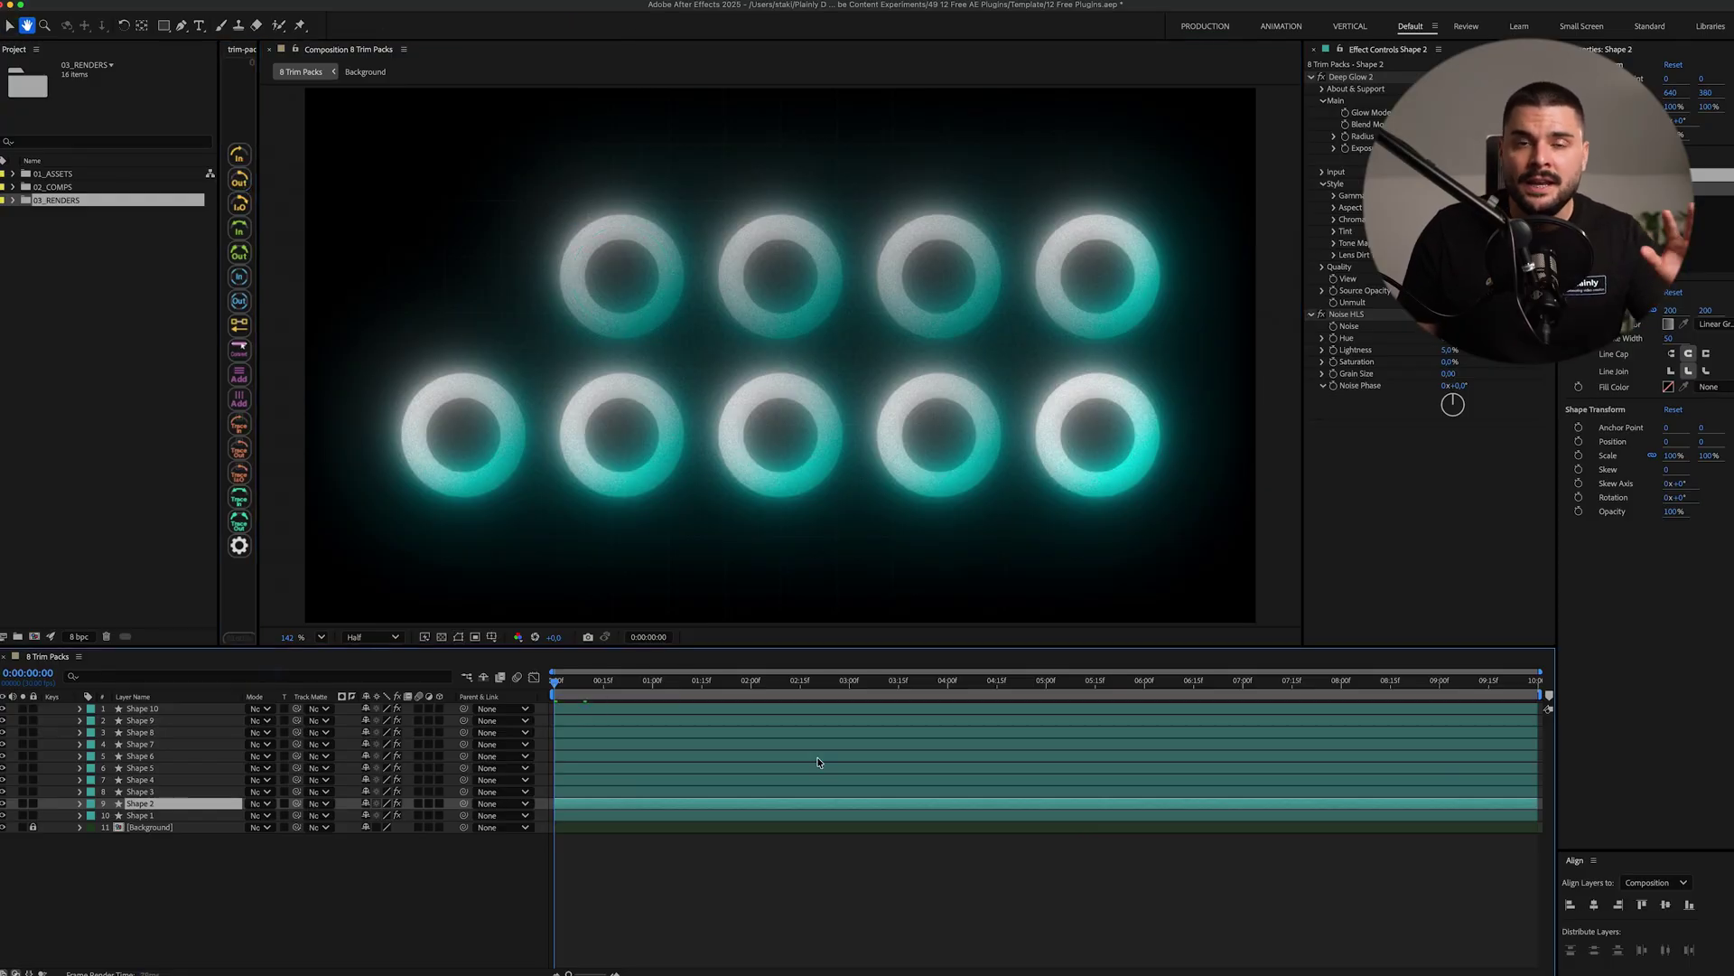
pyautogui.press('space')
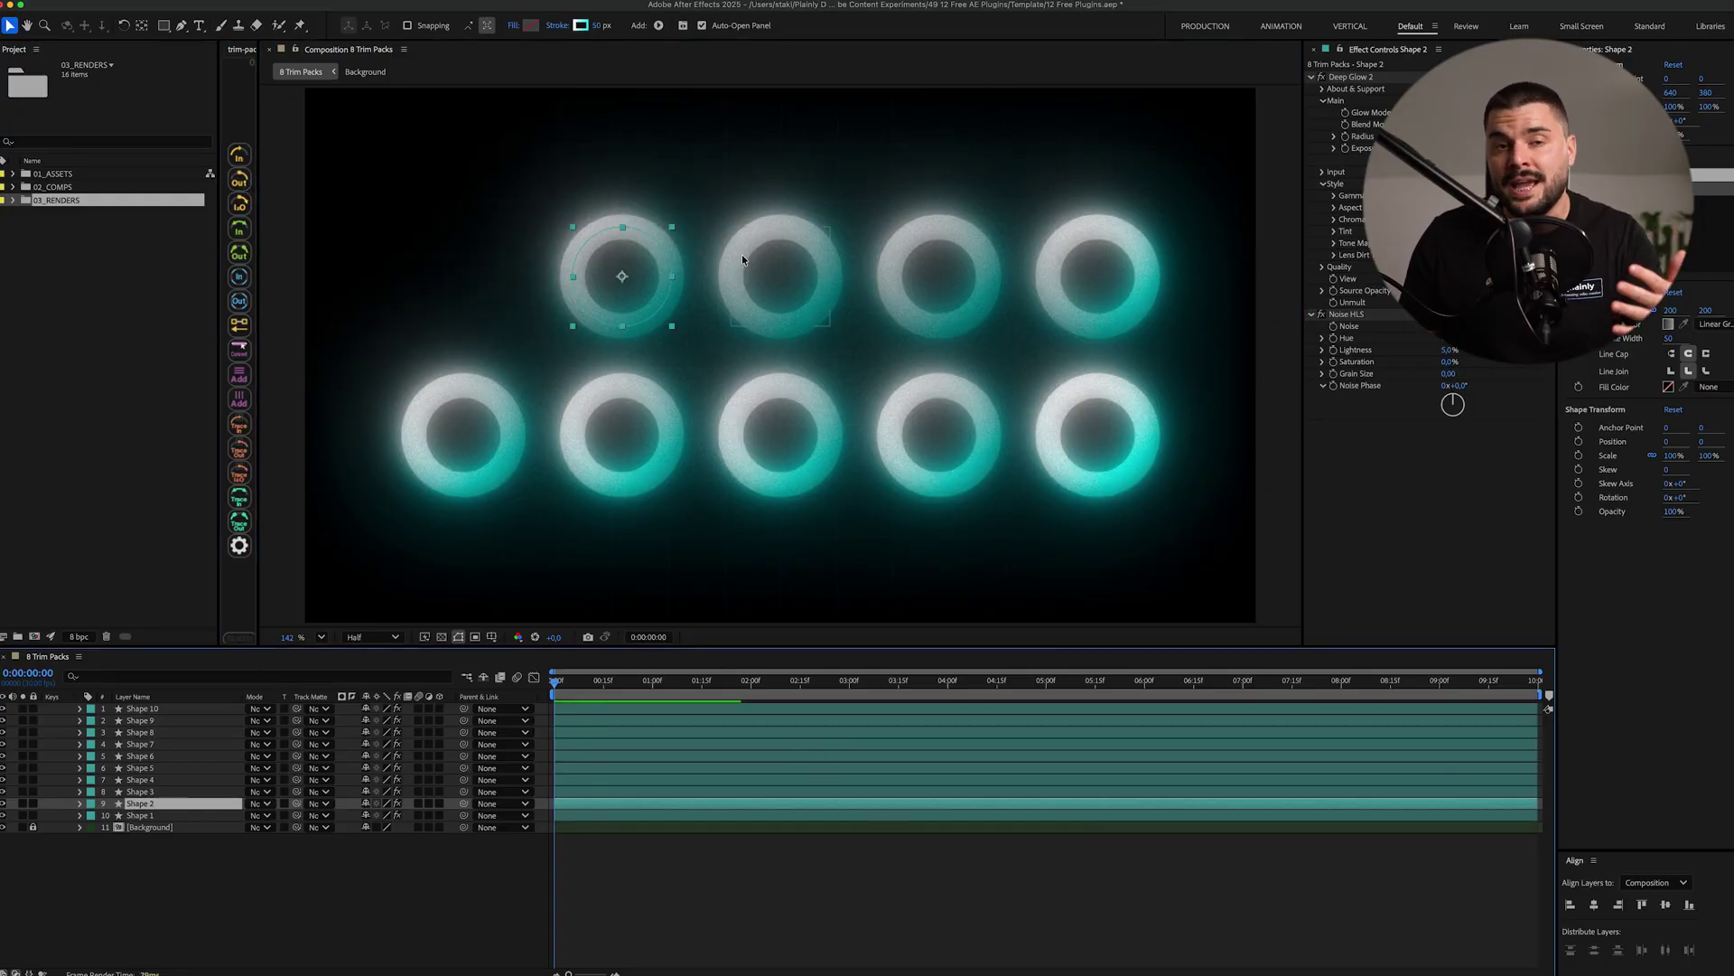
pyautogui.click(741, 255)
pyautogui.click(241, 218)
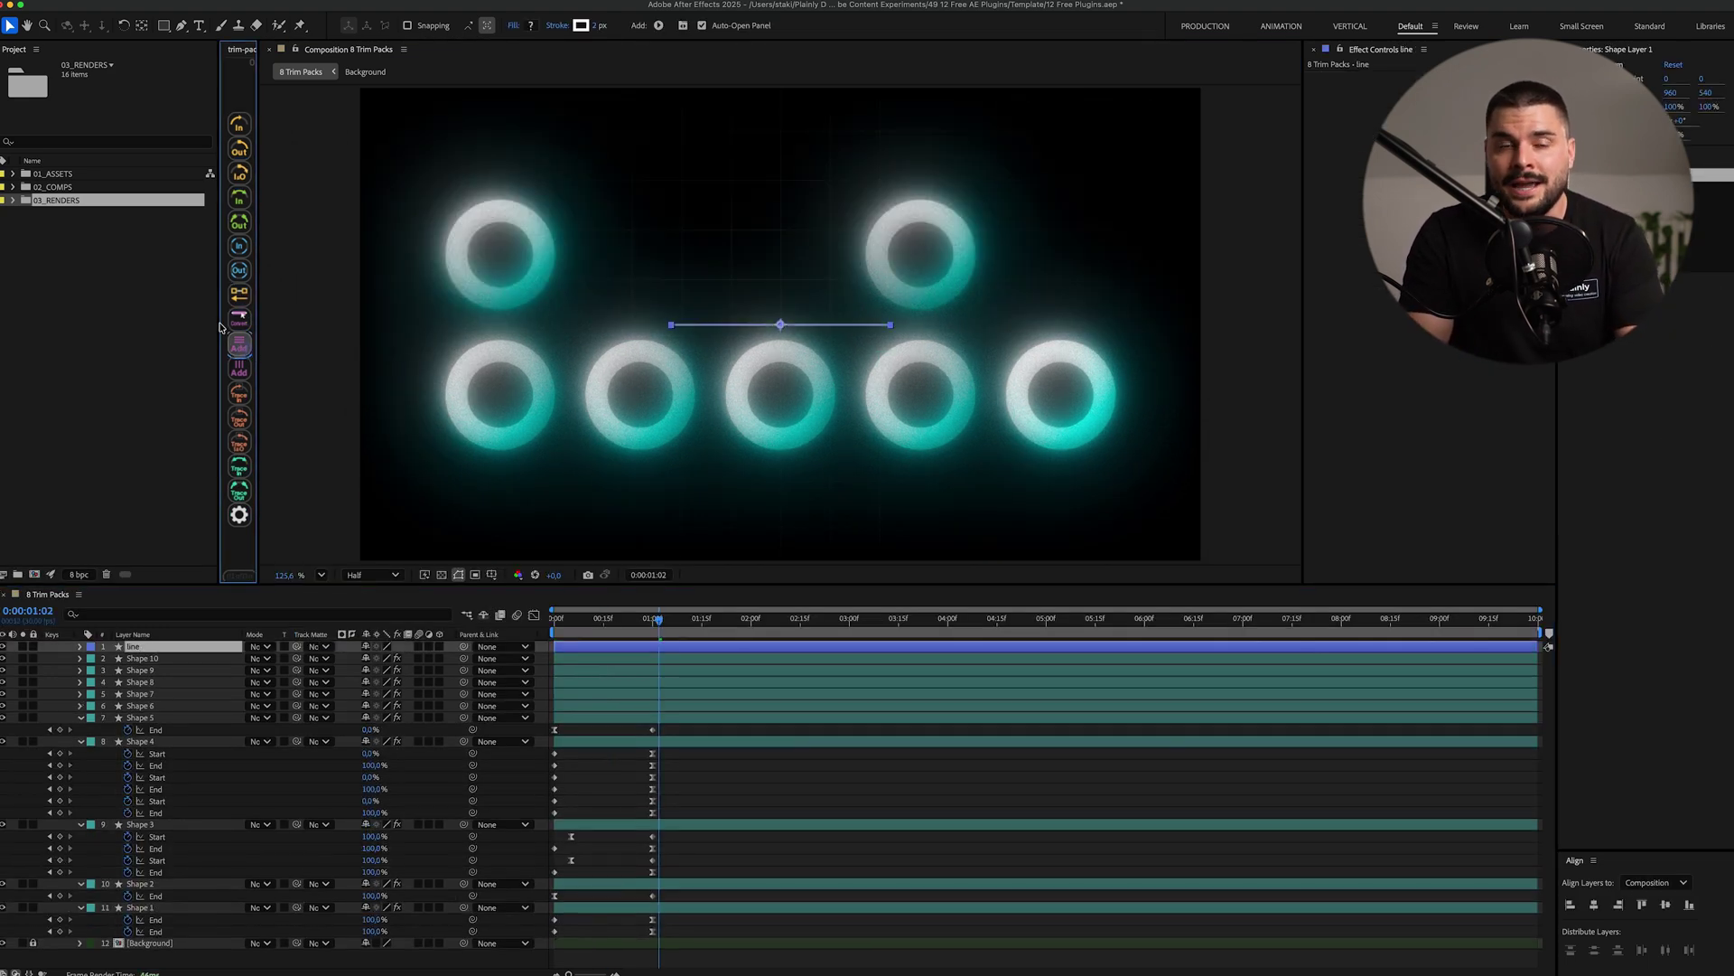
# - Add a line layer, make the dot Trace In along the ring, and scrub the result
pyautogui.click(238, 367)
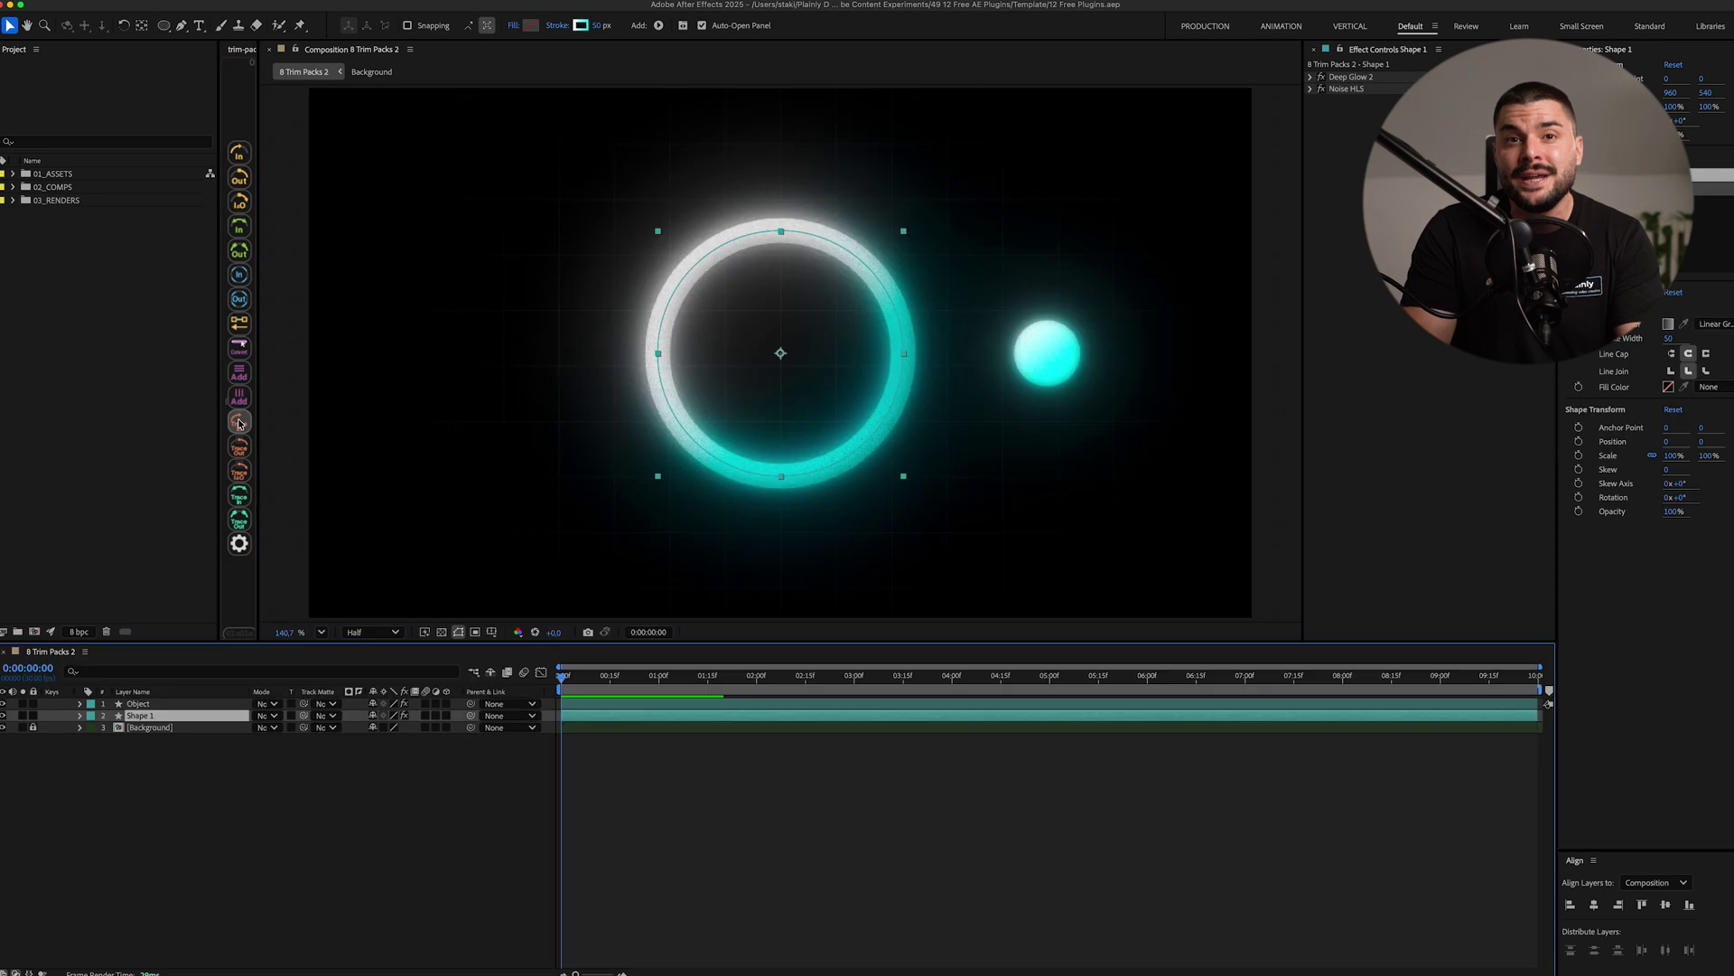
pyautogui.click(239, 423)
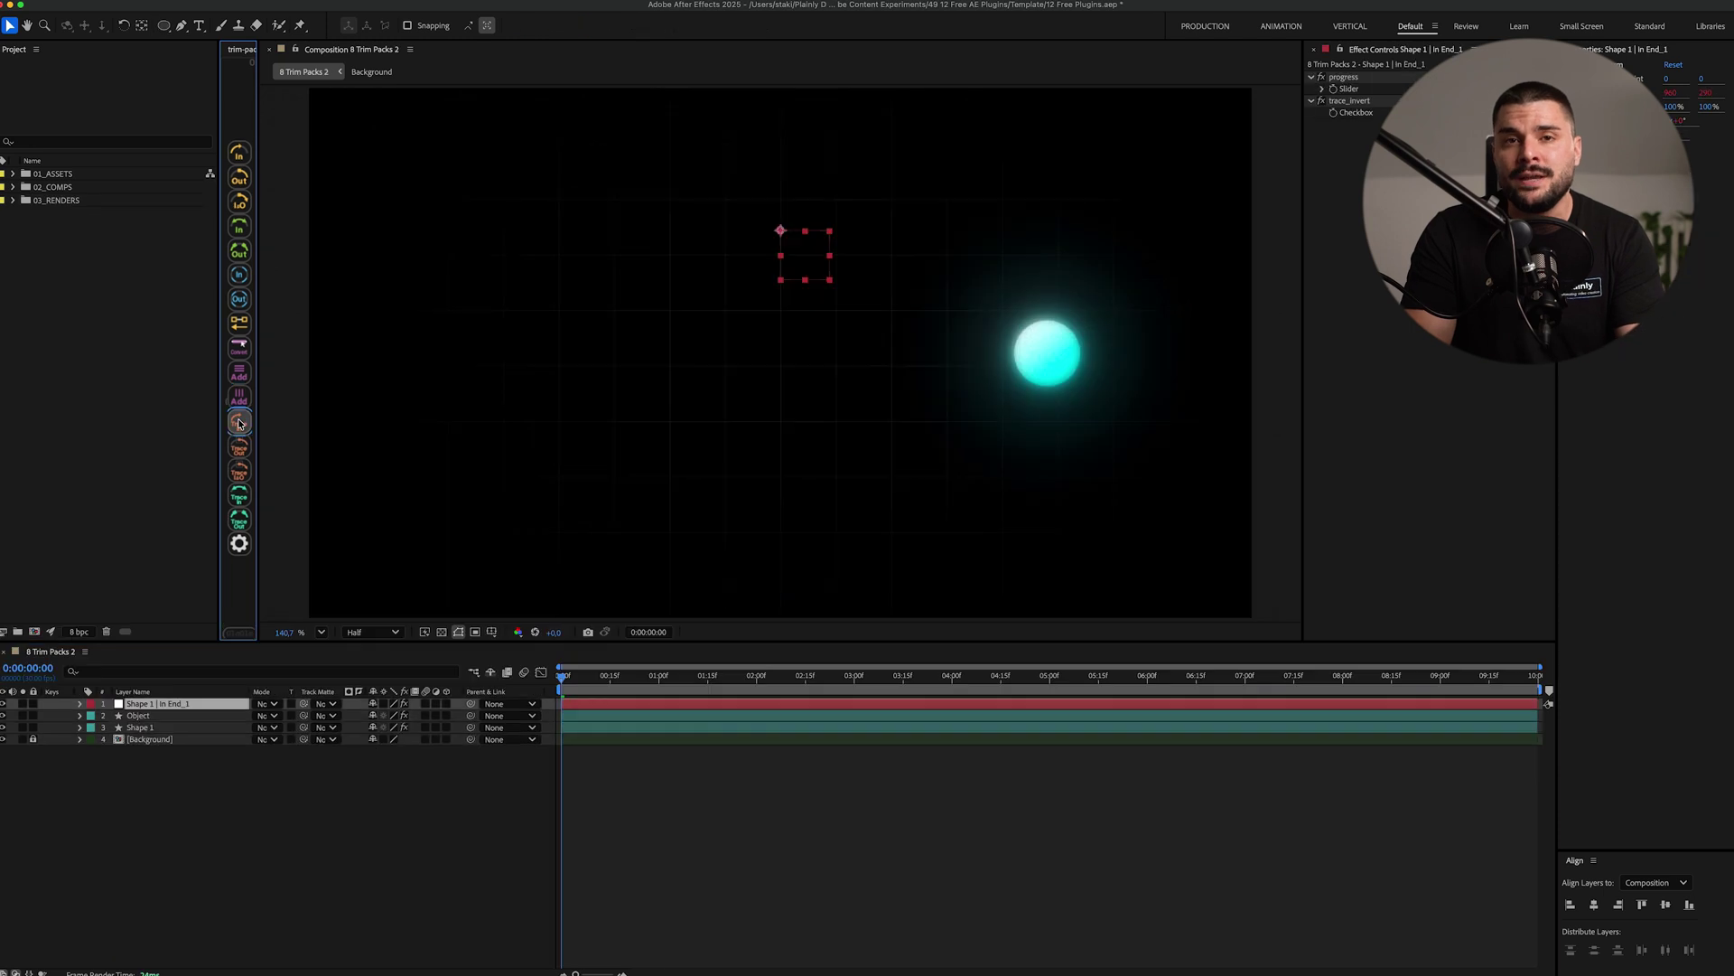
pyautogui.moveTo(583, 675); pyautogui.dragTo(623, 679)
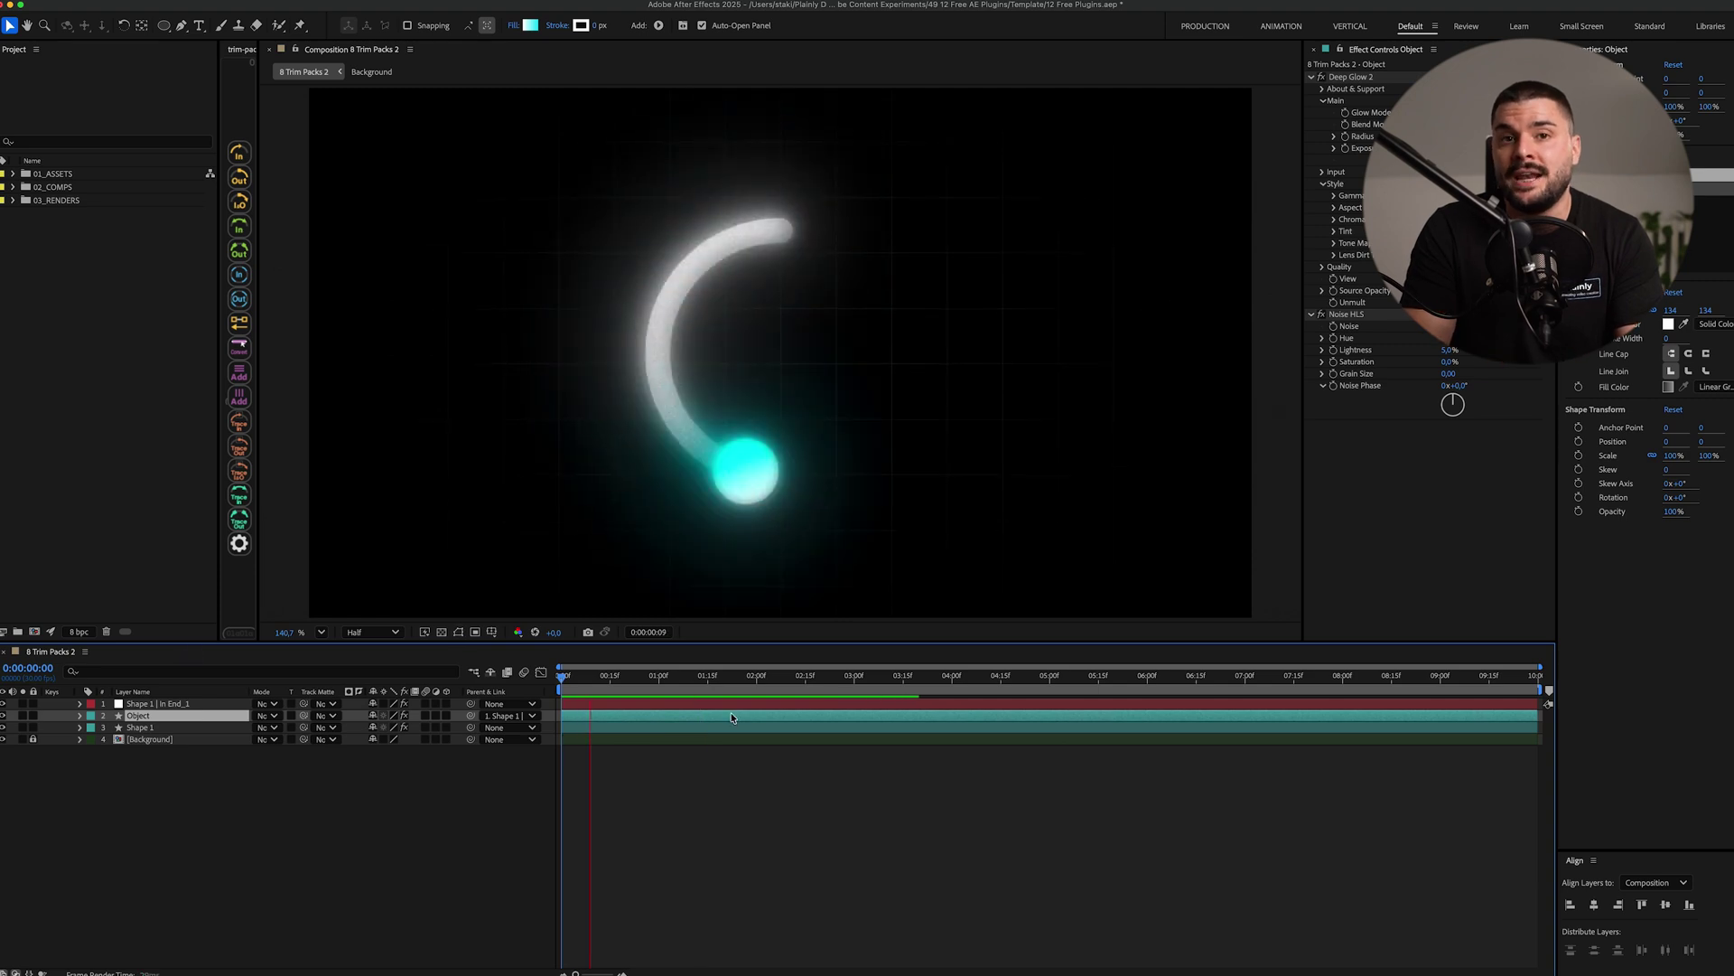
# - Expand the Shape 1 ring's contents to reveal its Path 1 property
pyautogui.click(79, 727)
pyautogui.click(175, 764)
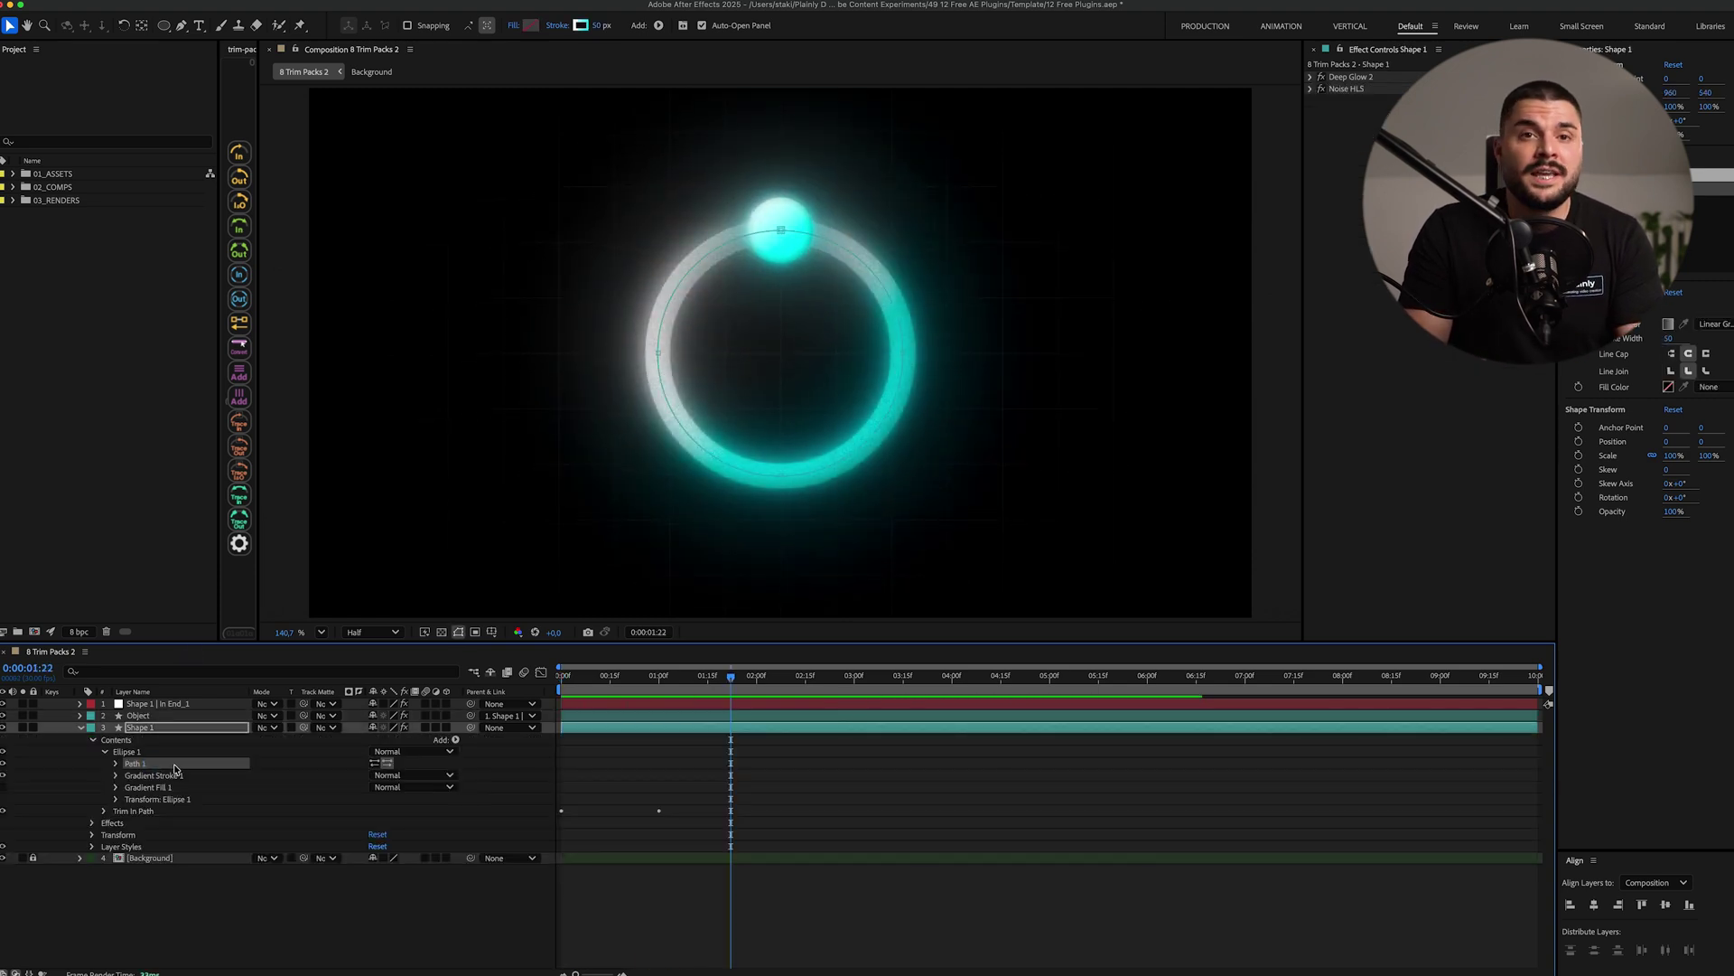
pyautogui.click(116, 764)
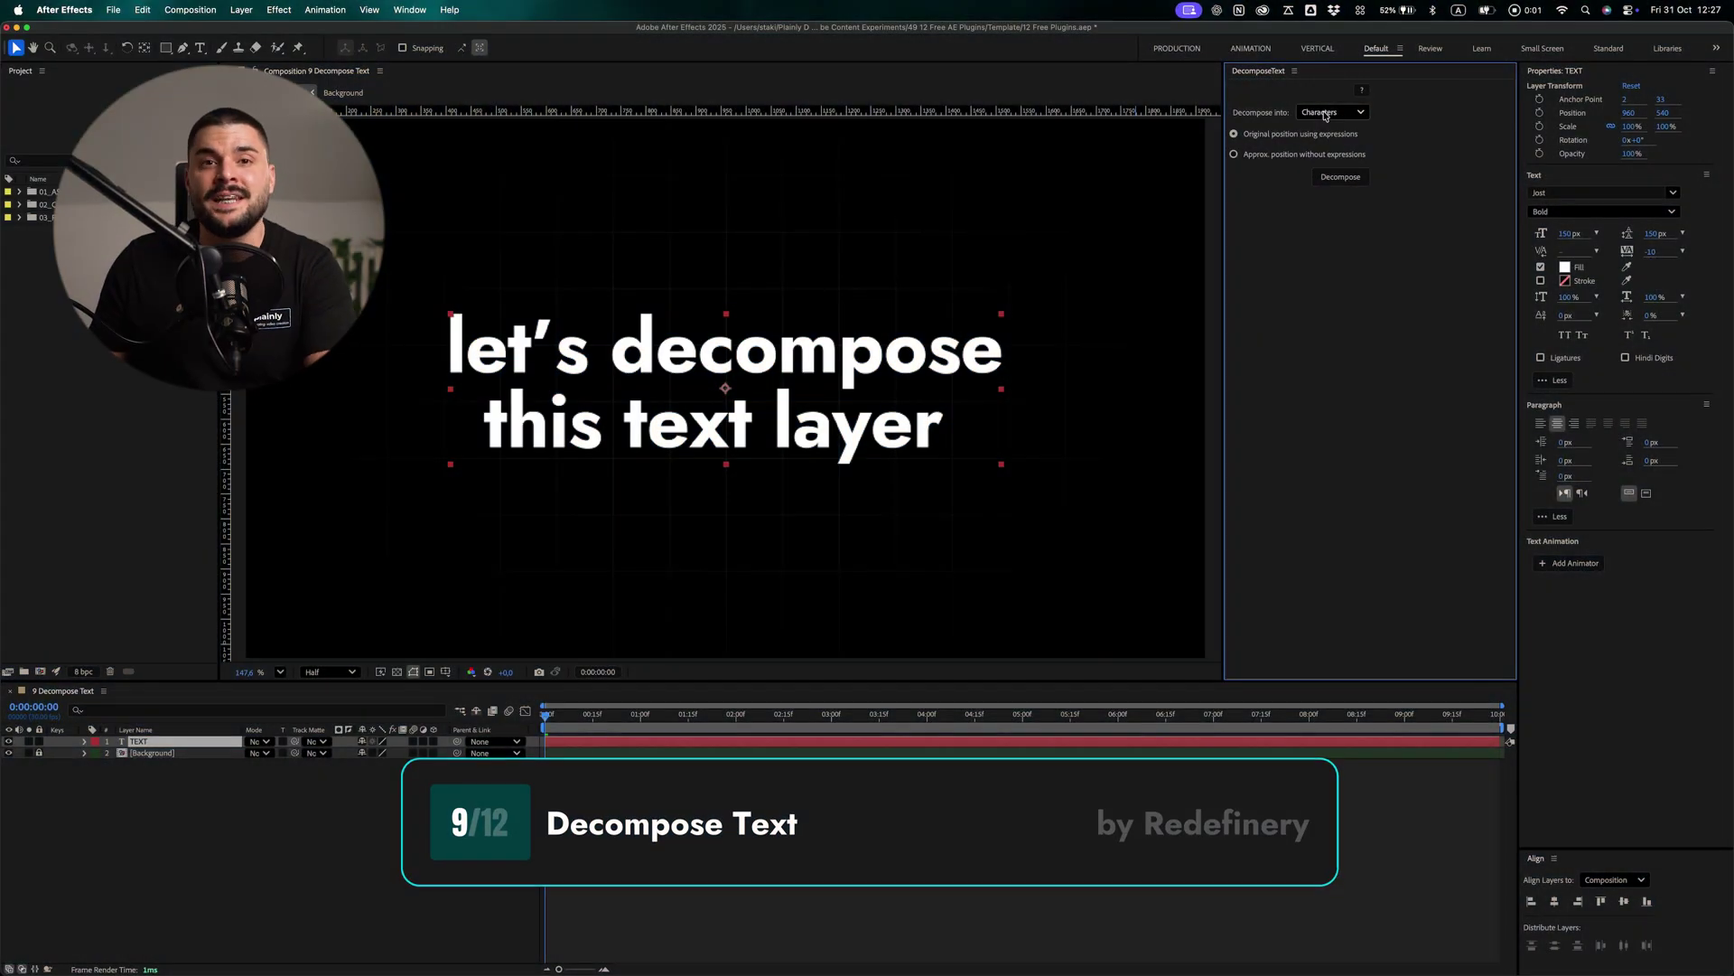
# - Decompose the text into Lines with DecomposeText, then test-move the first line and undo it
pyautogui.click(1325, 115)
pyautogui.click(1324, 142)
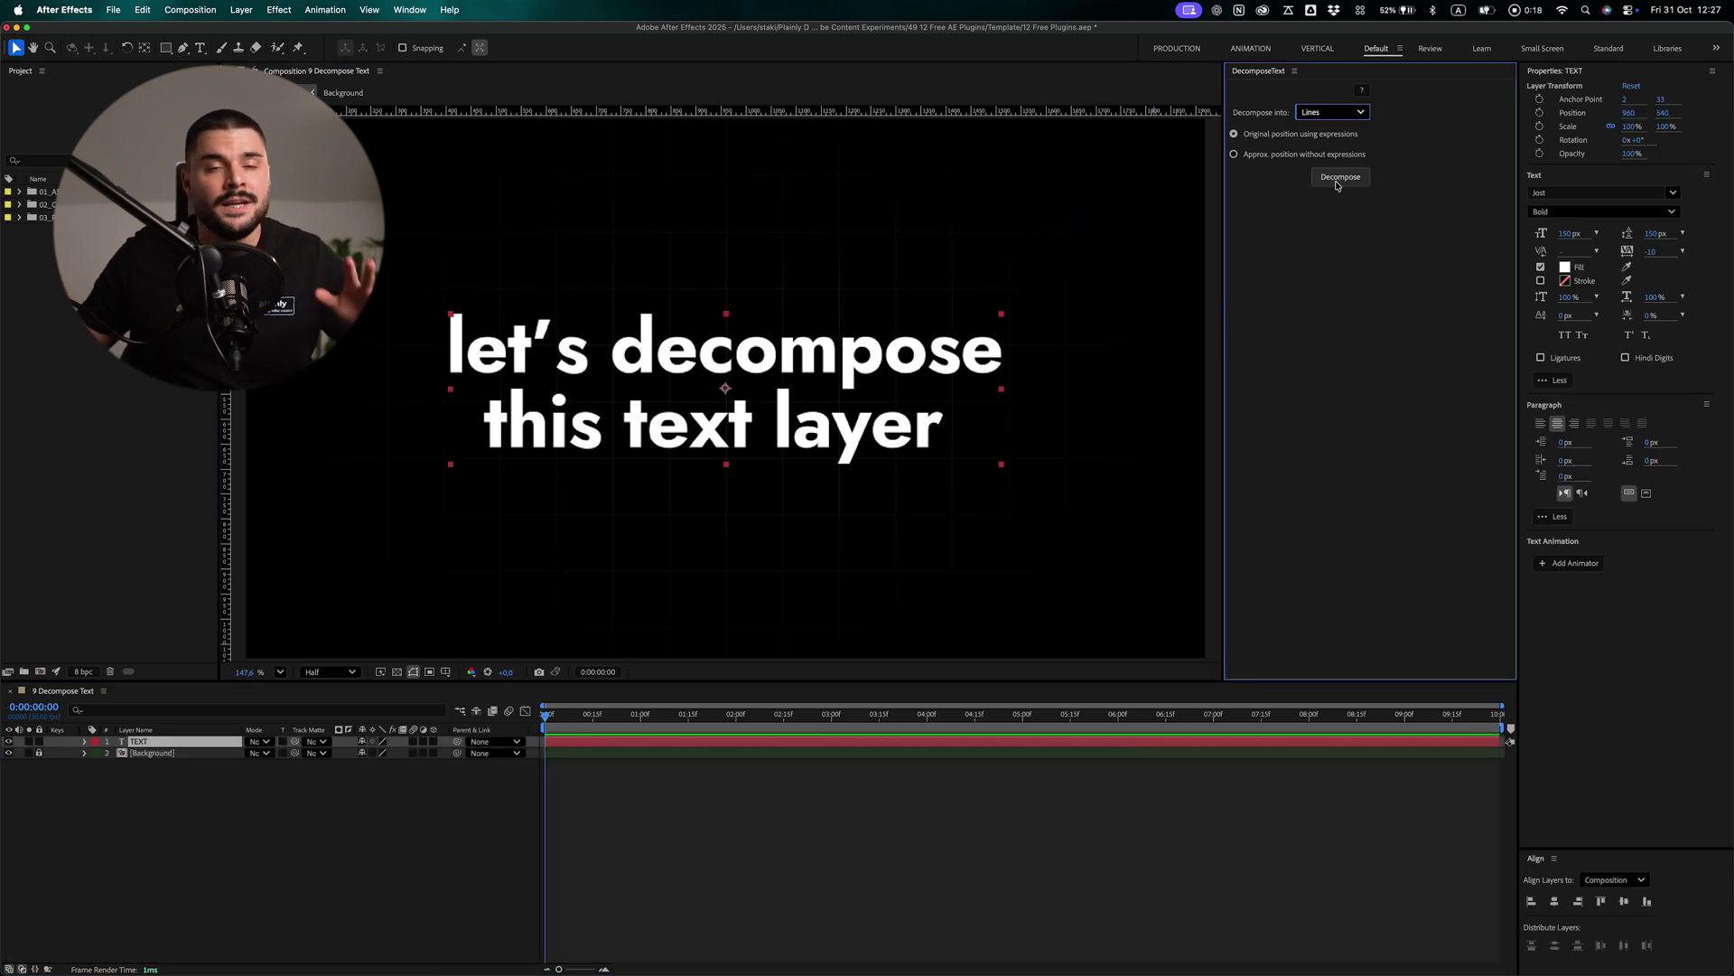
pyautogui.click(1336, 180)
pyautogui.moveTo(725, 348); pyautogui.dragTo(618, 188)
pyautogui.press('super+z')
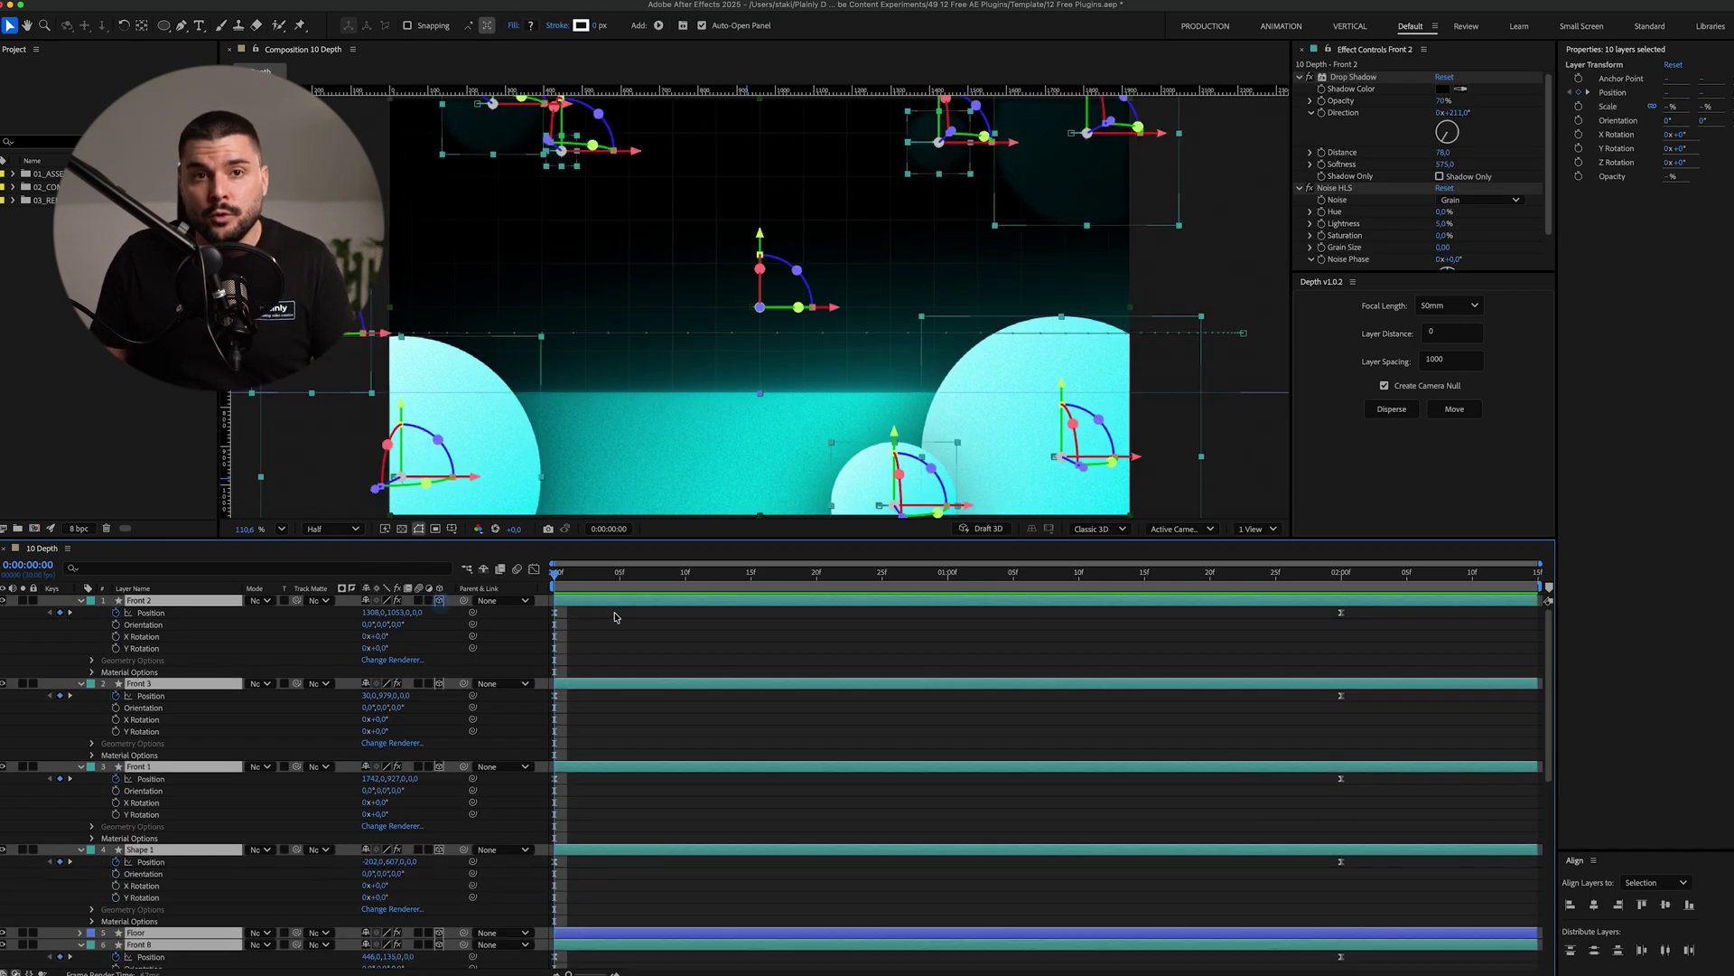
# - Push the Front 1 sphere back along its Z axis in the viewer, then select Front 3
pyautogui.click(634, 619)
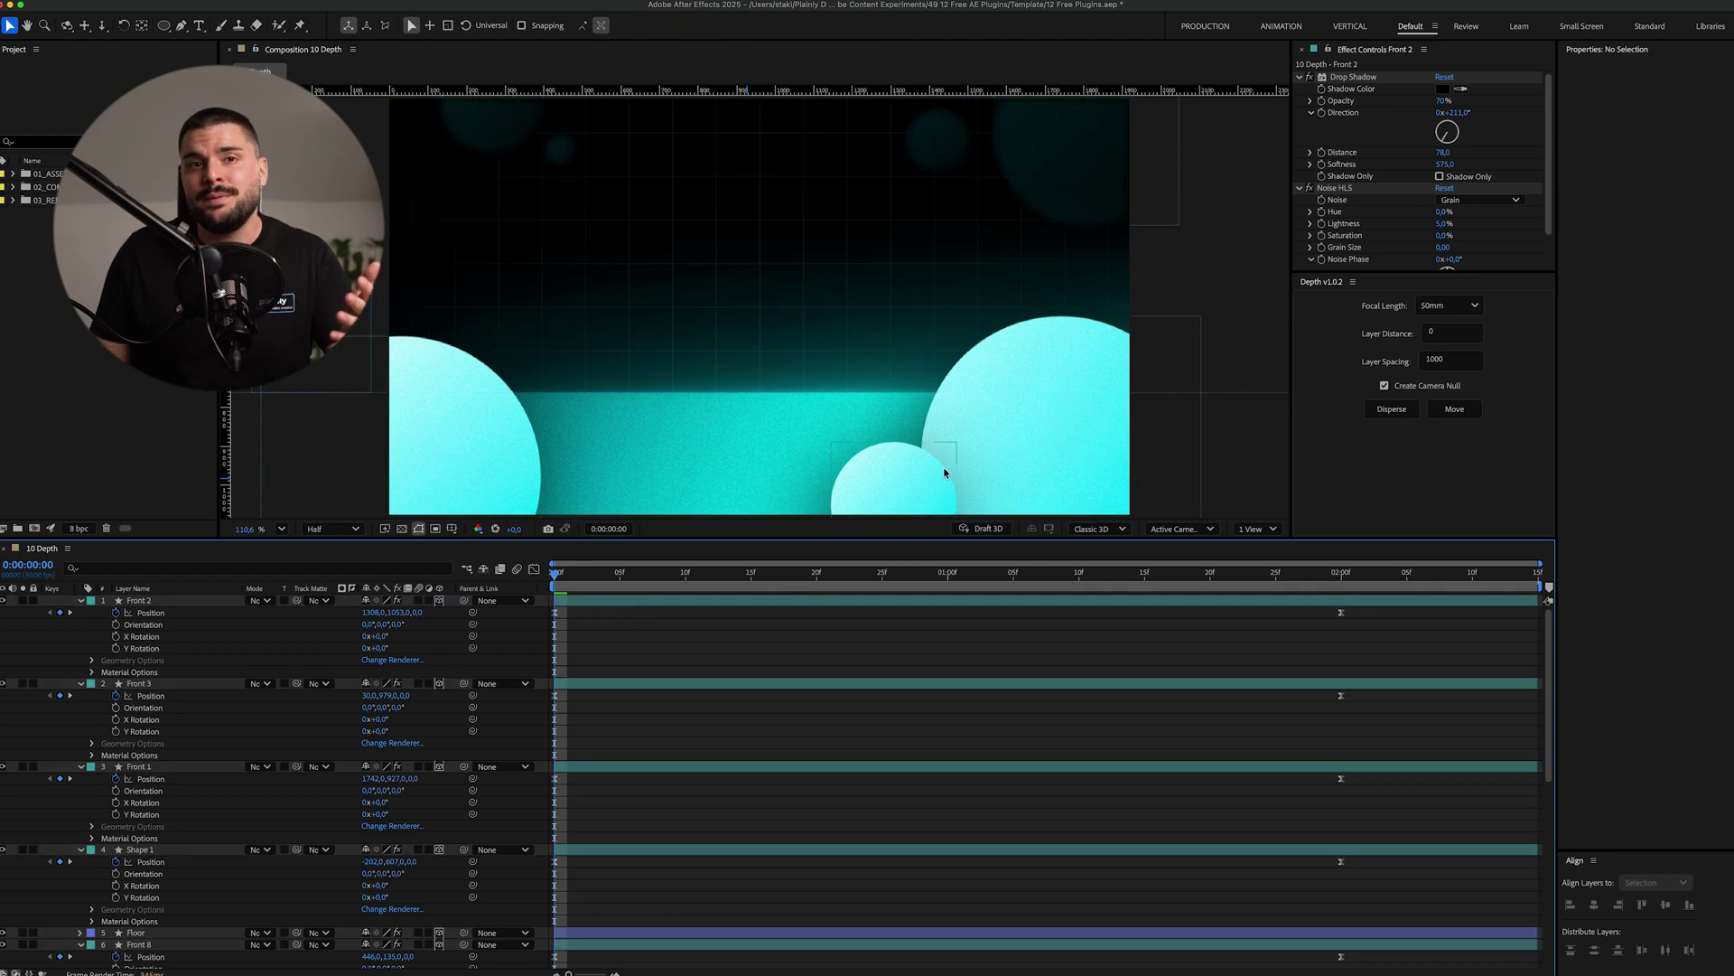
pyautogui.click(998, 438)
pyautogui.moveTo(1081, 467); pyautogui.dragTo(1130, 468)
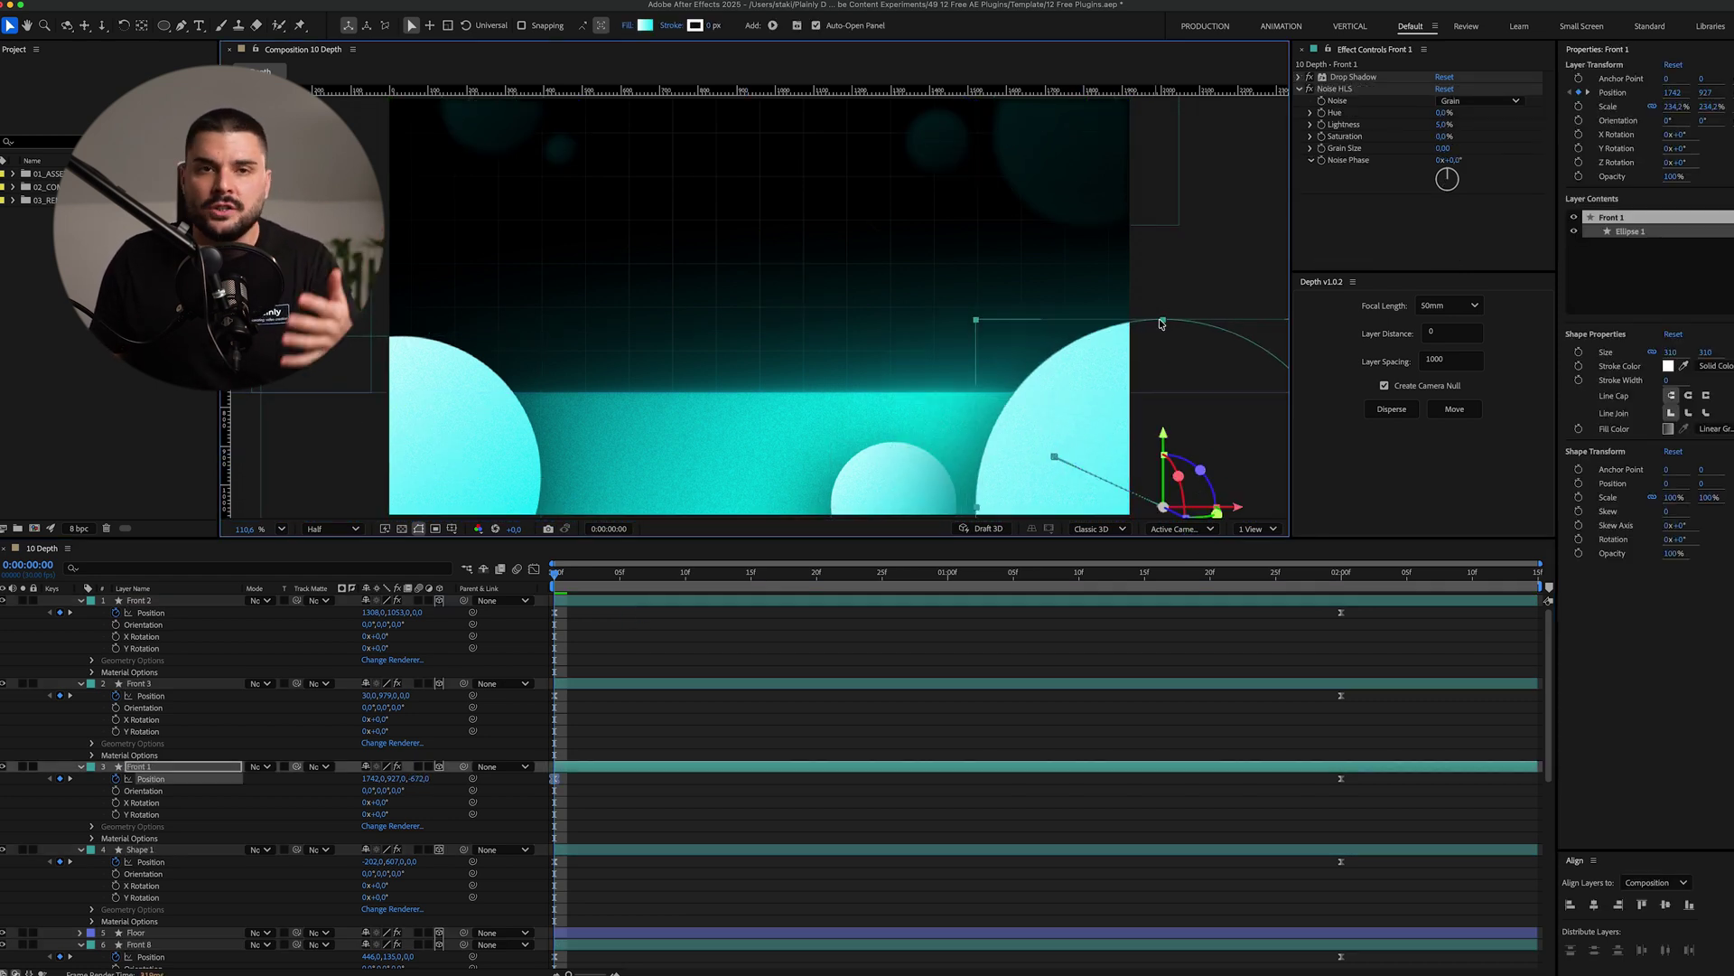
pyautogui.click(394, 395)
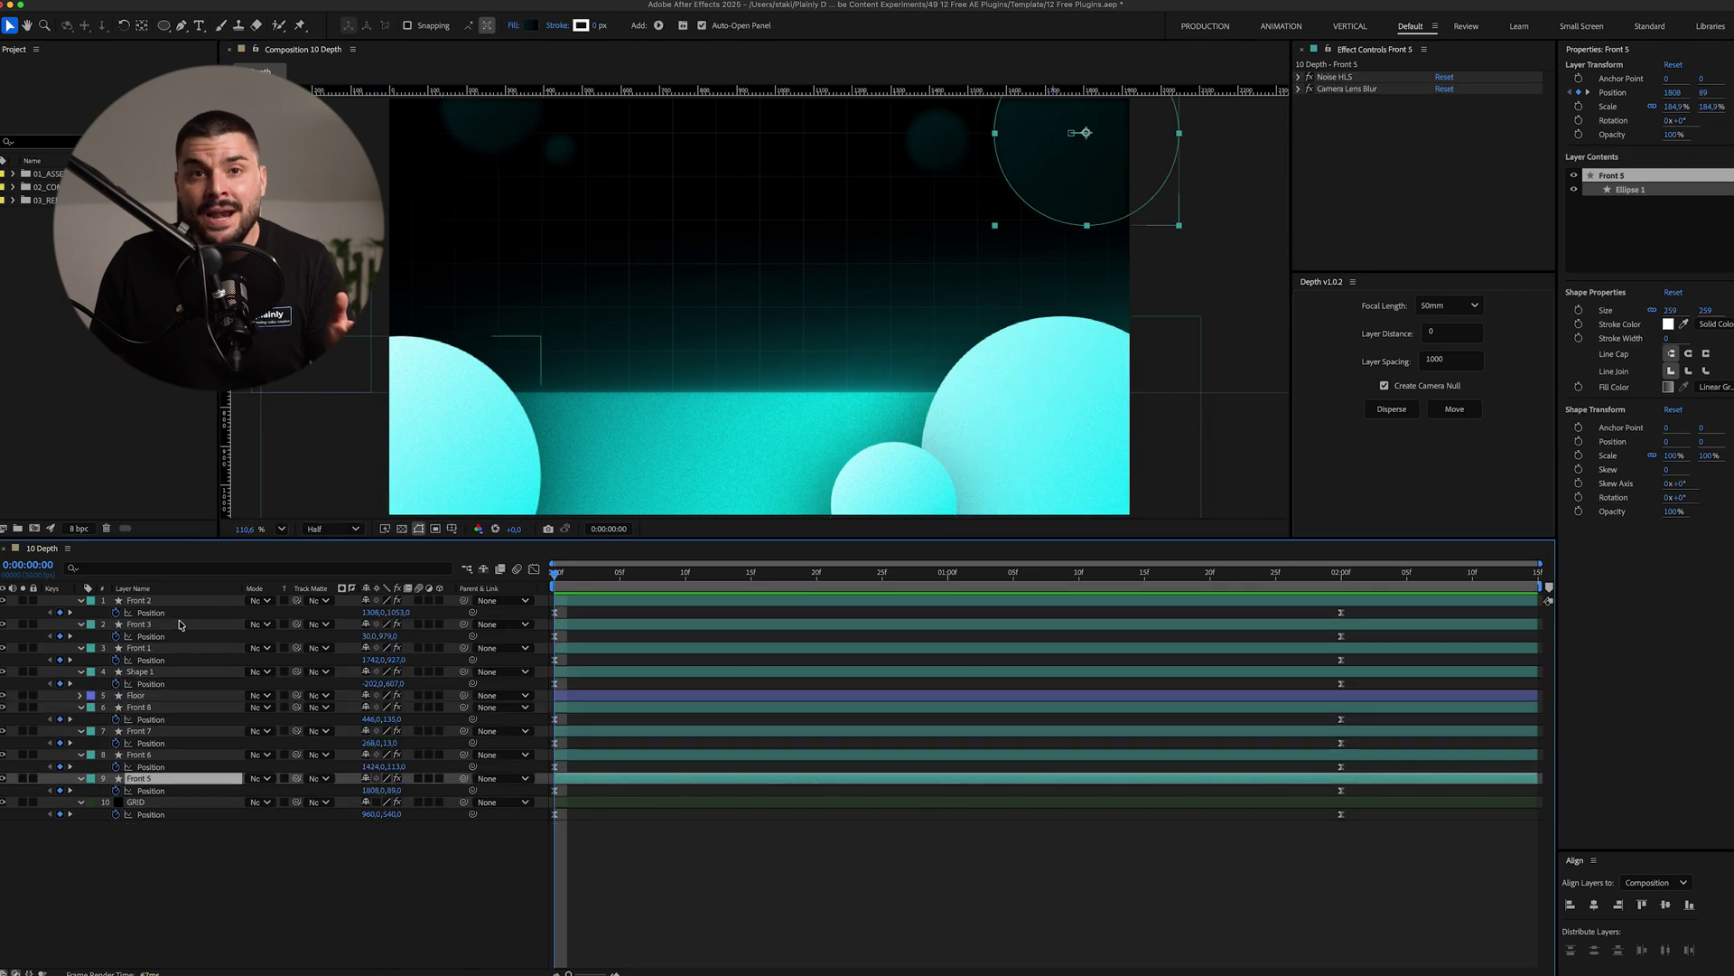
# - Disperse all Depth comp layers with Layer Distance 1000 and a 50mm camera
pyautogui.press('super+a')
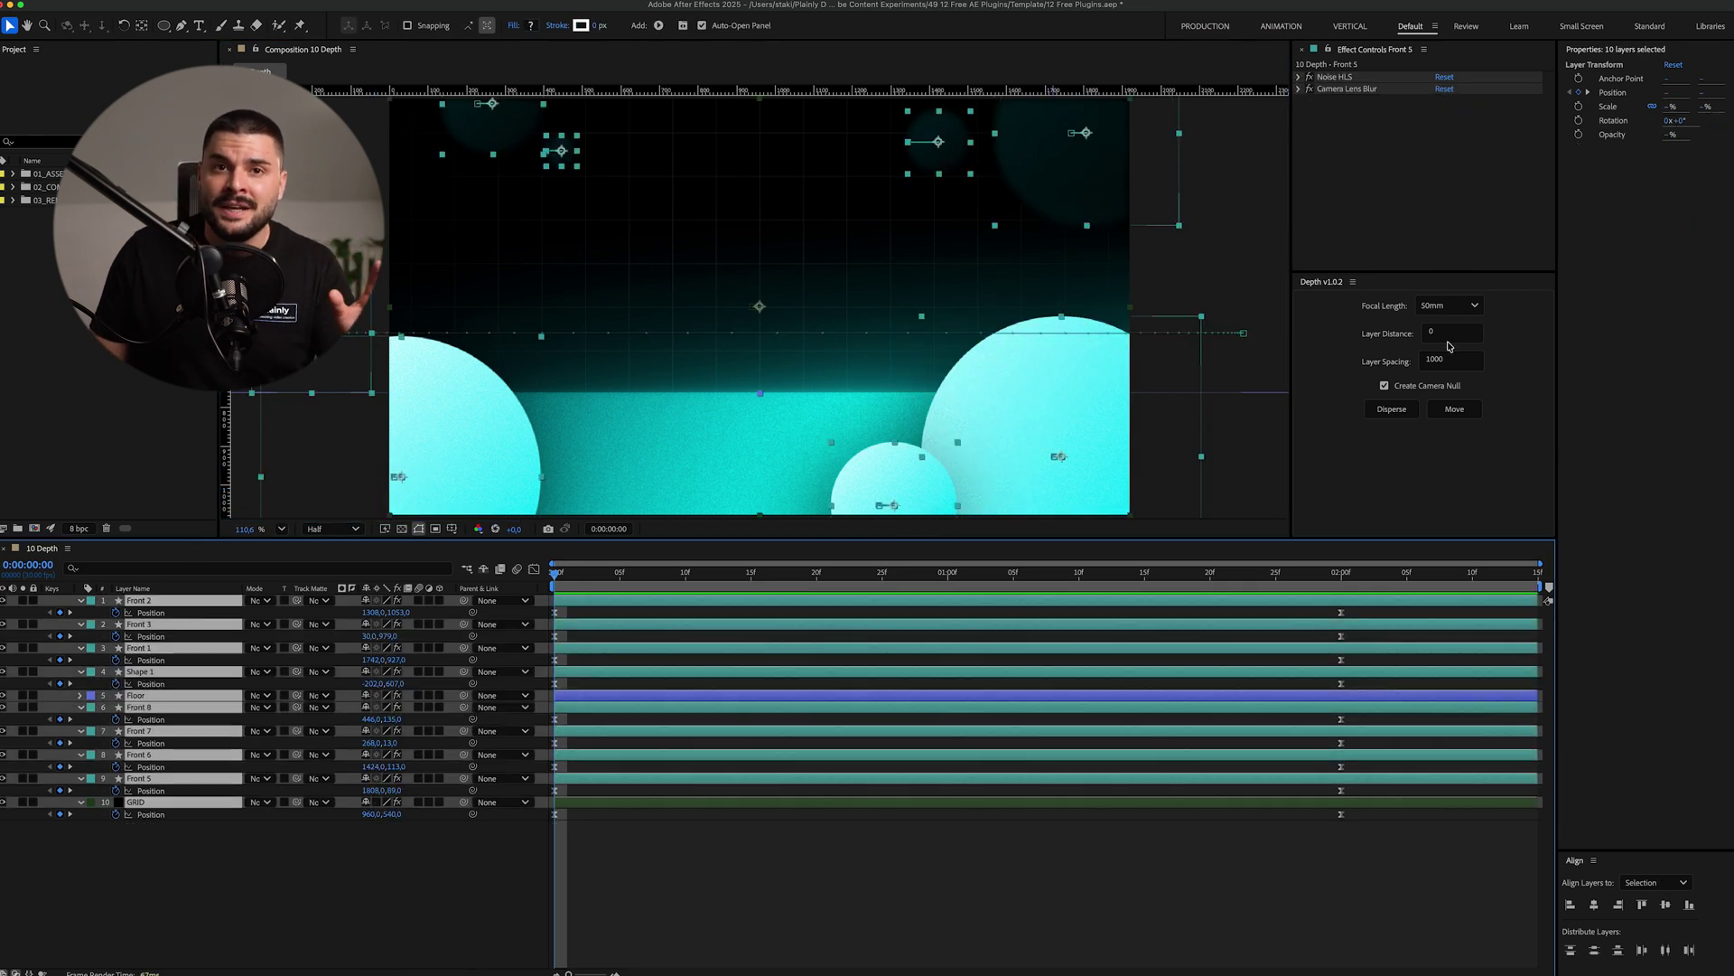
pyautogui.click(1444, 334)
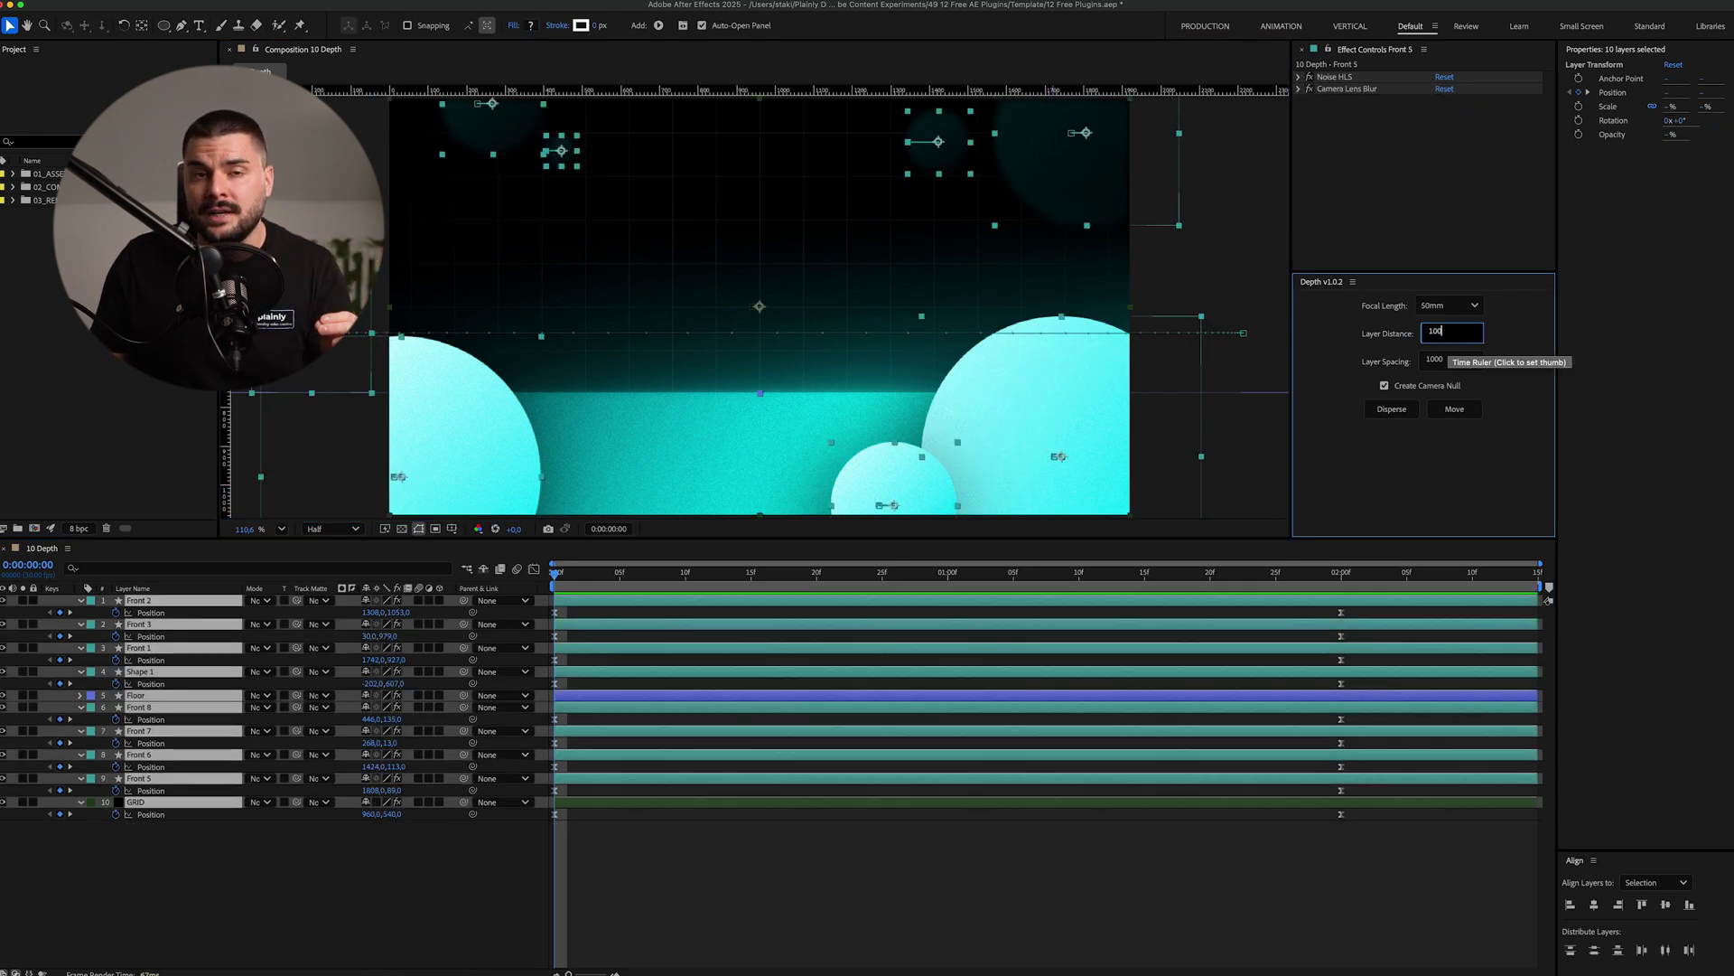
pyautogui.click(1470, 307)
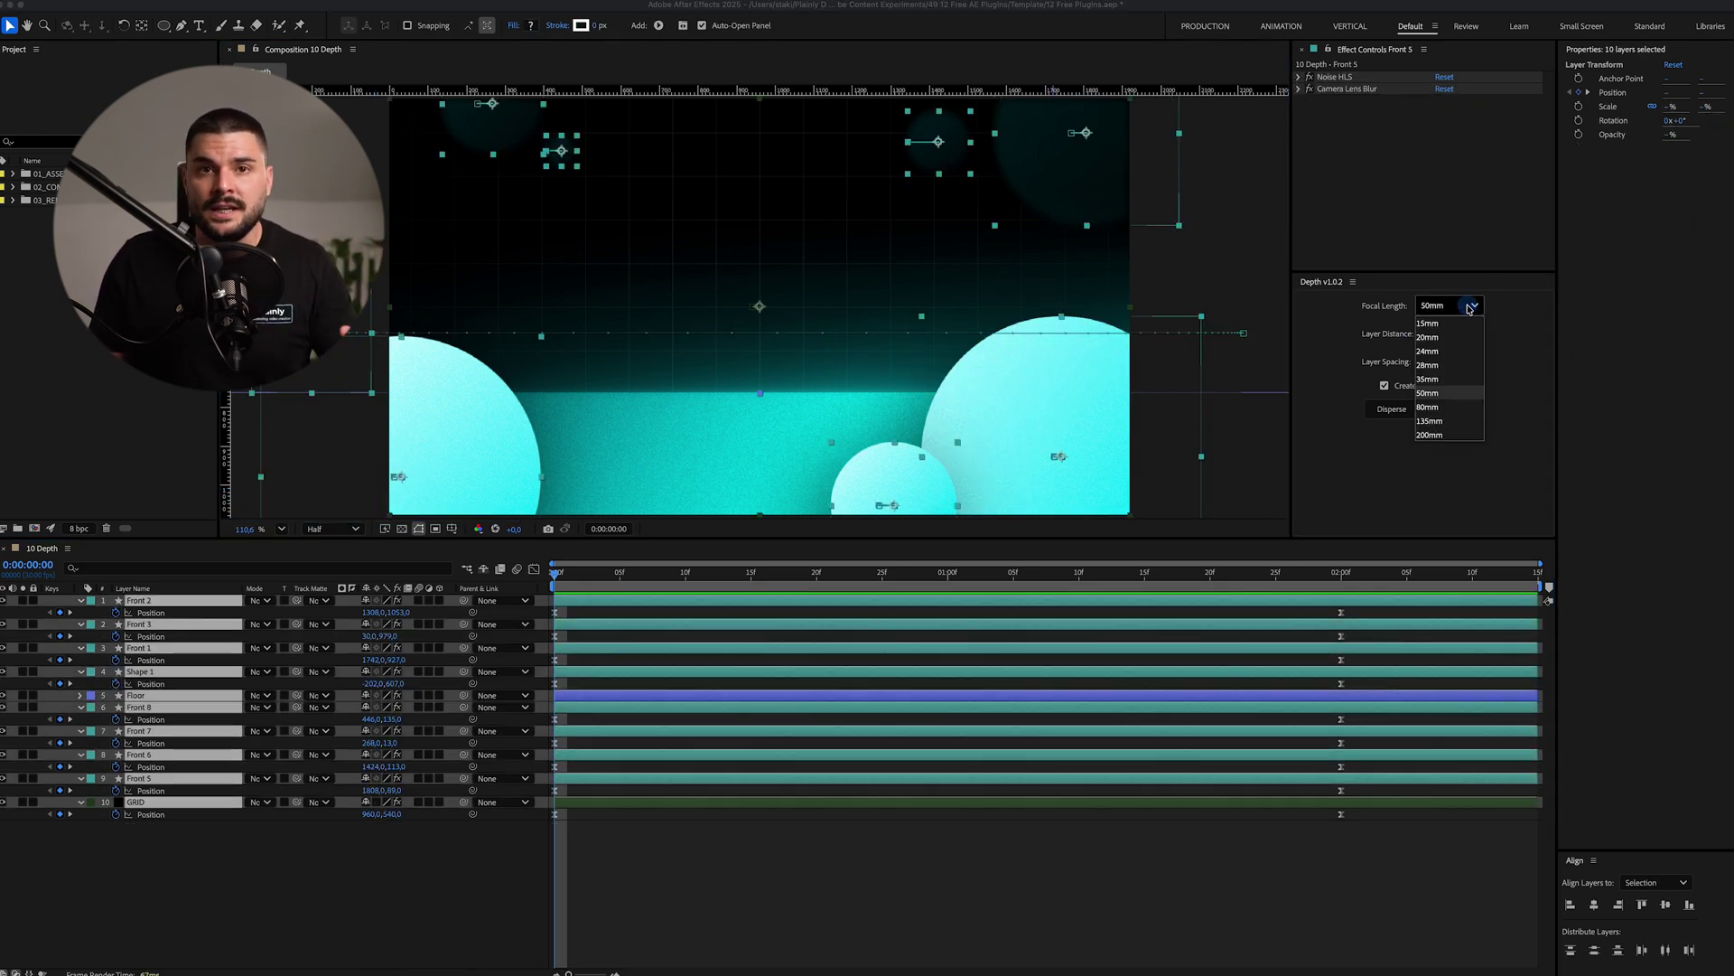
pyautogui.click(1442, 395)
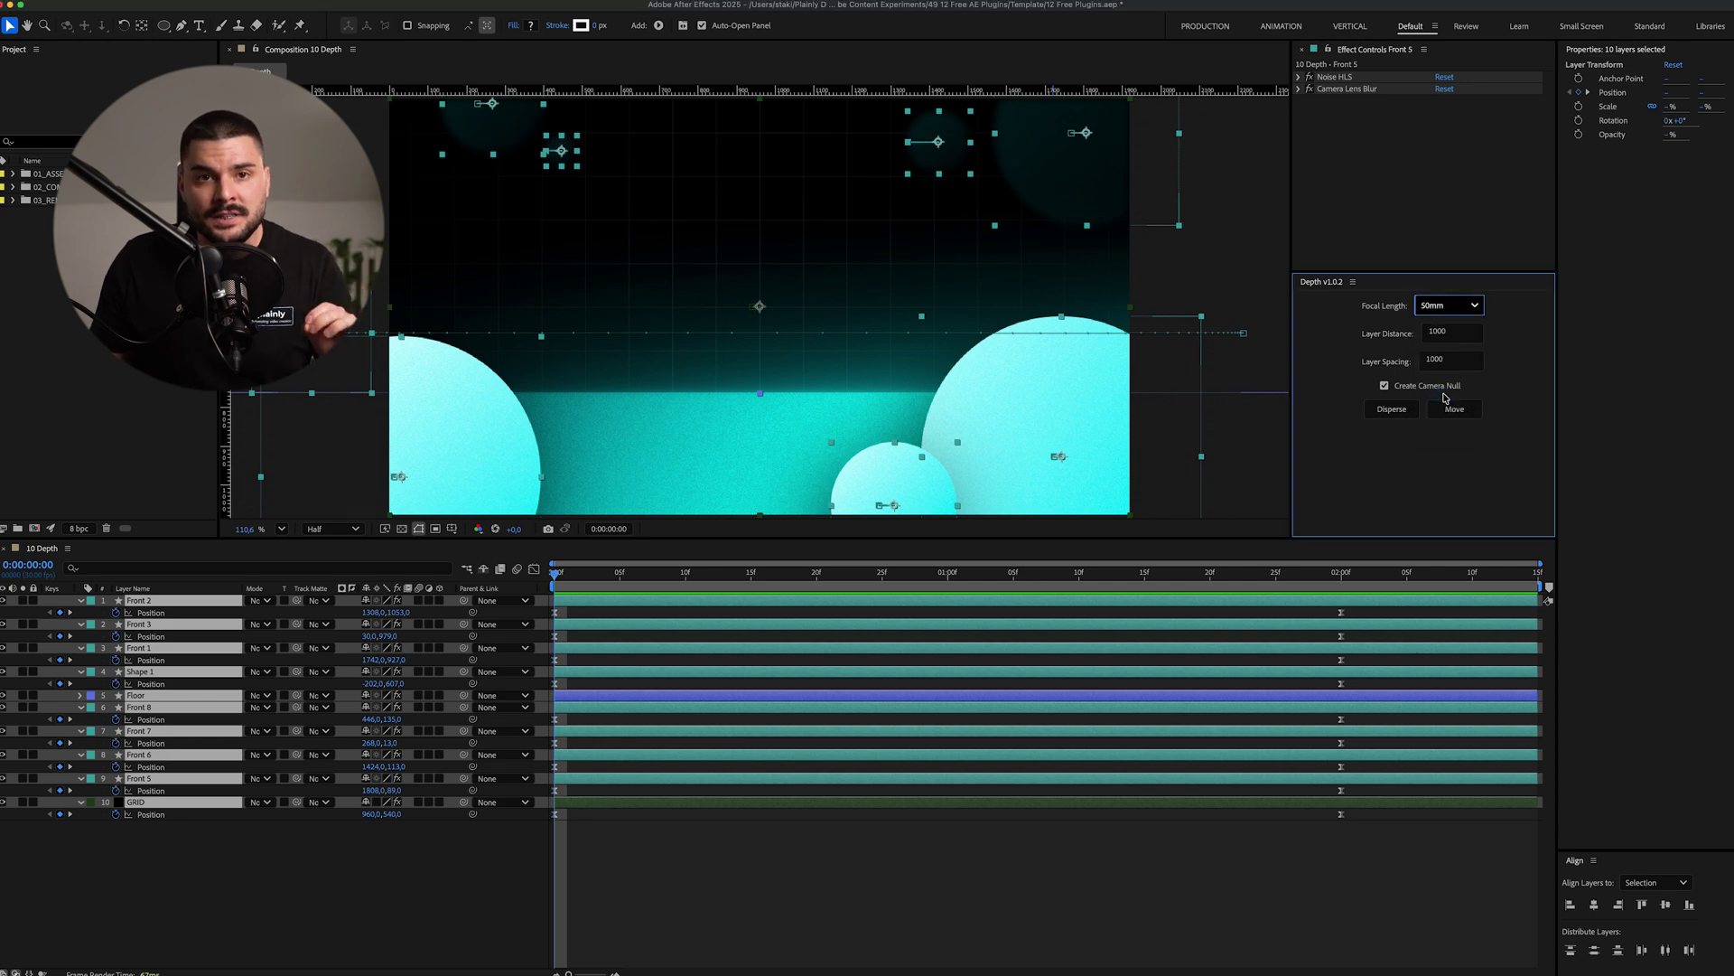
pyautogui.click(1390, 411)
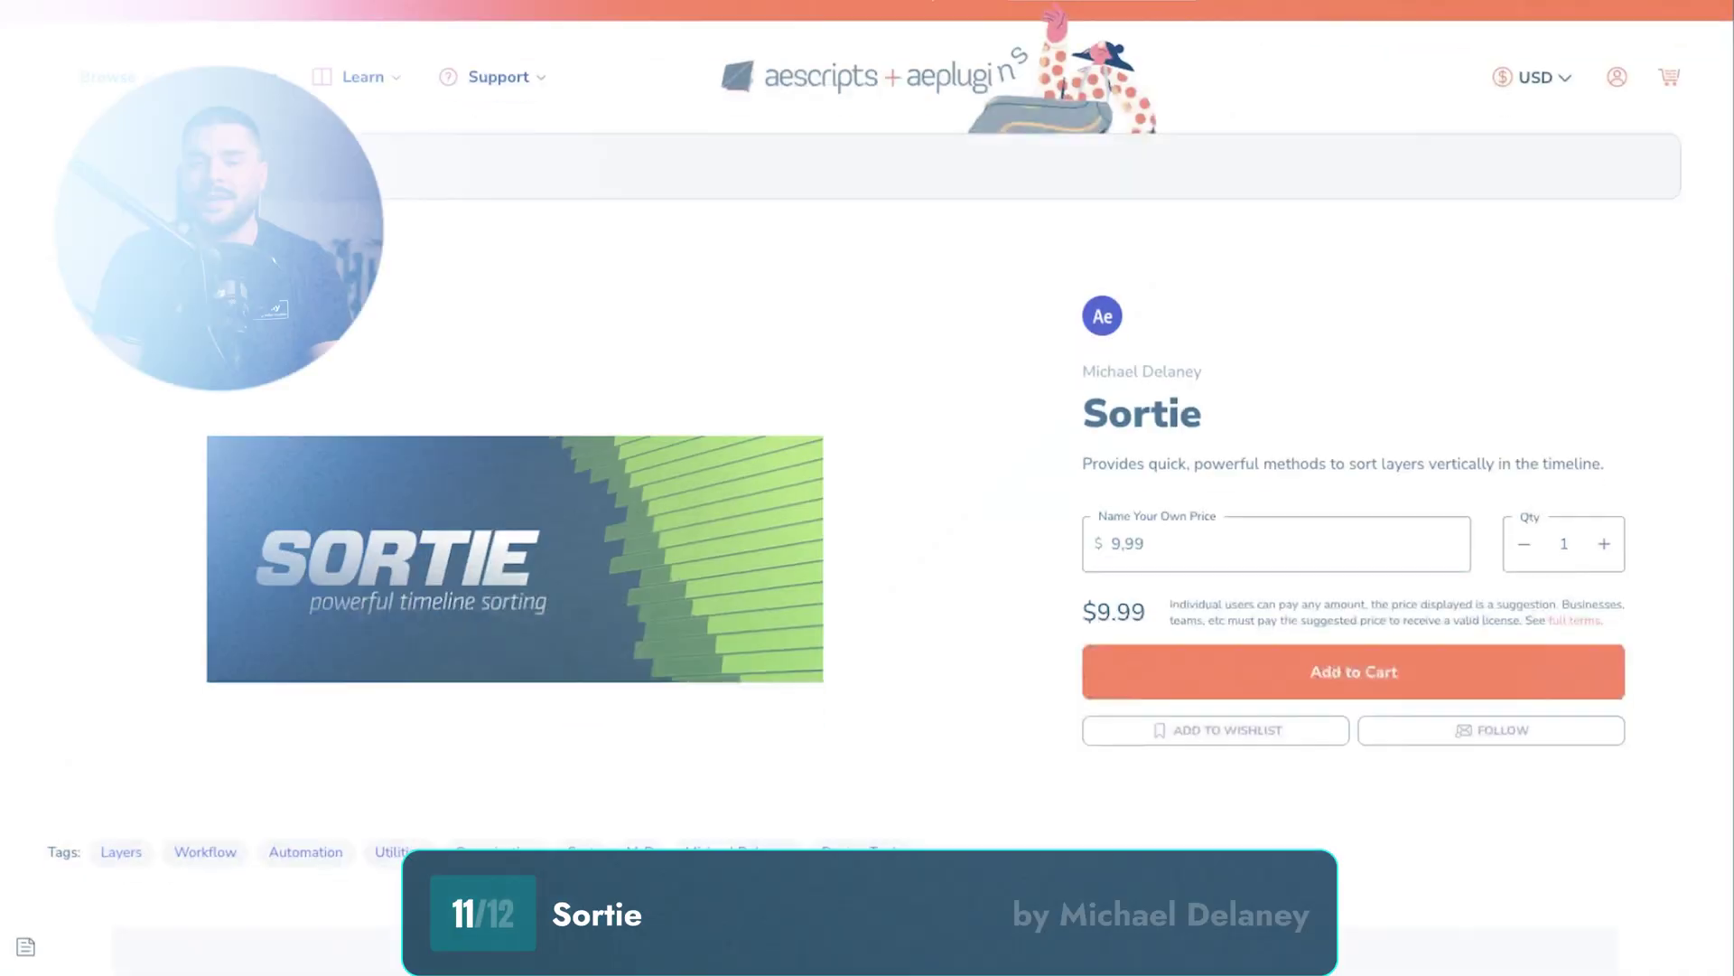
# - Scroll the aescripts Sortie page down to the FAQ and related products
pyautogui.scroll(-5, 867, 488)
pyautogui.scroll(-10, 867, 487)
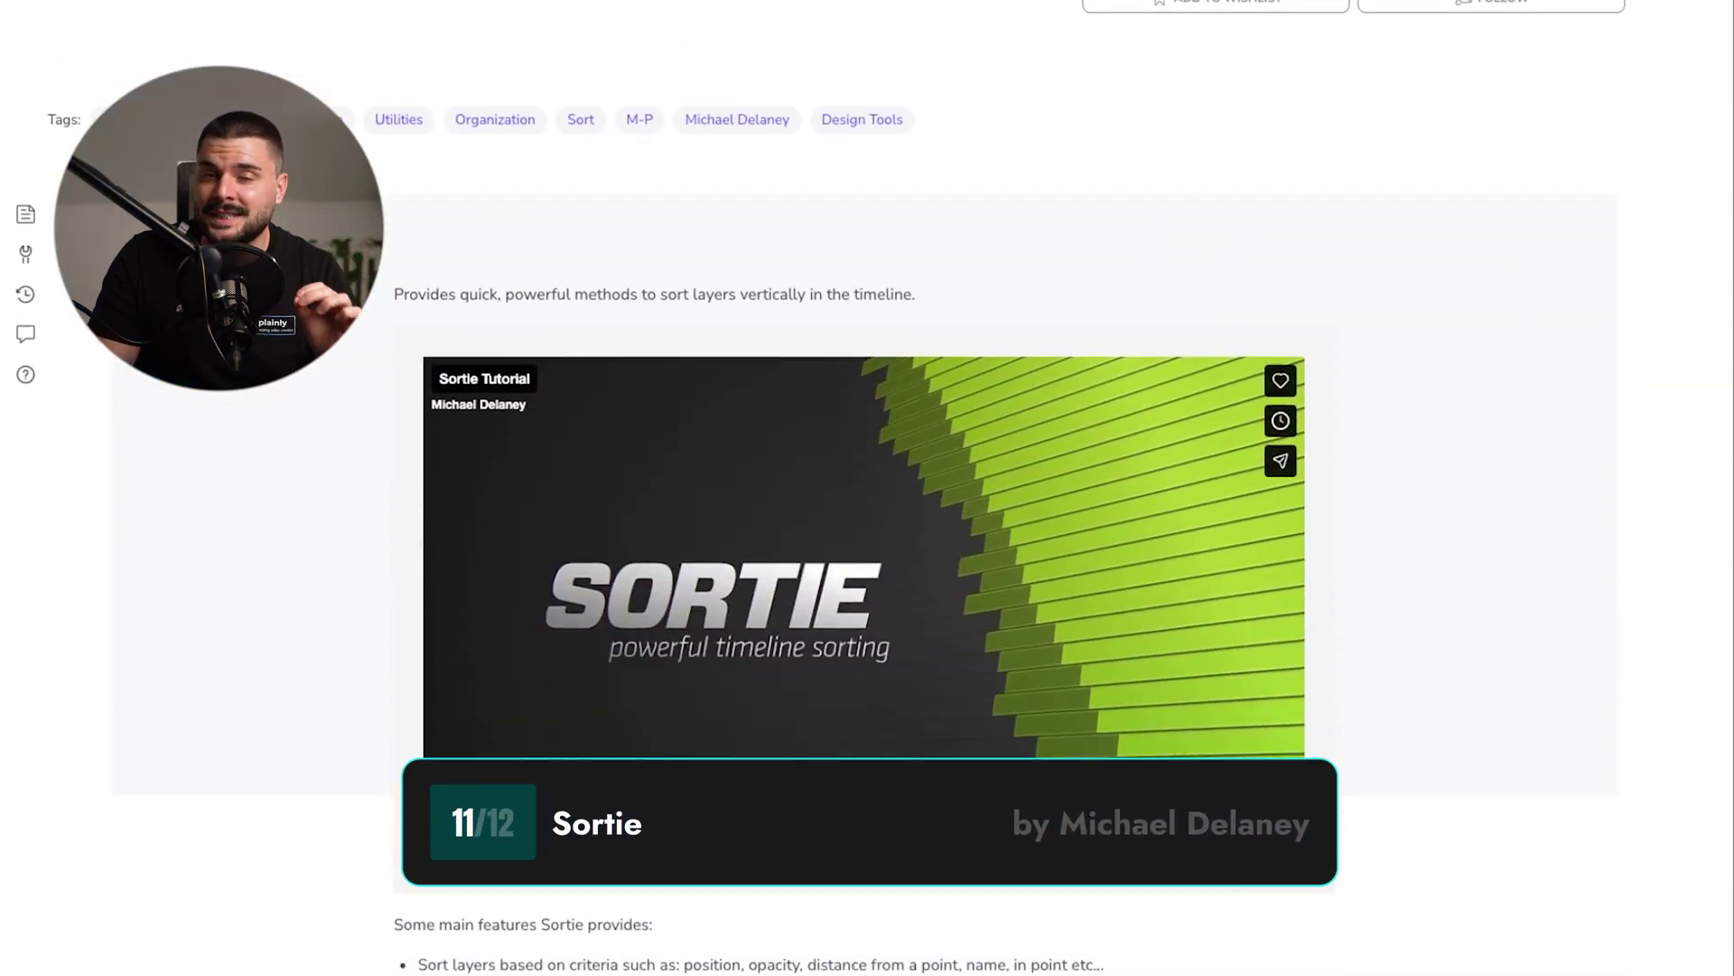
pyautogui.scroll(-10, 867, 488)
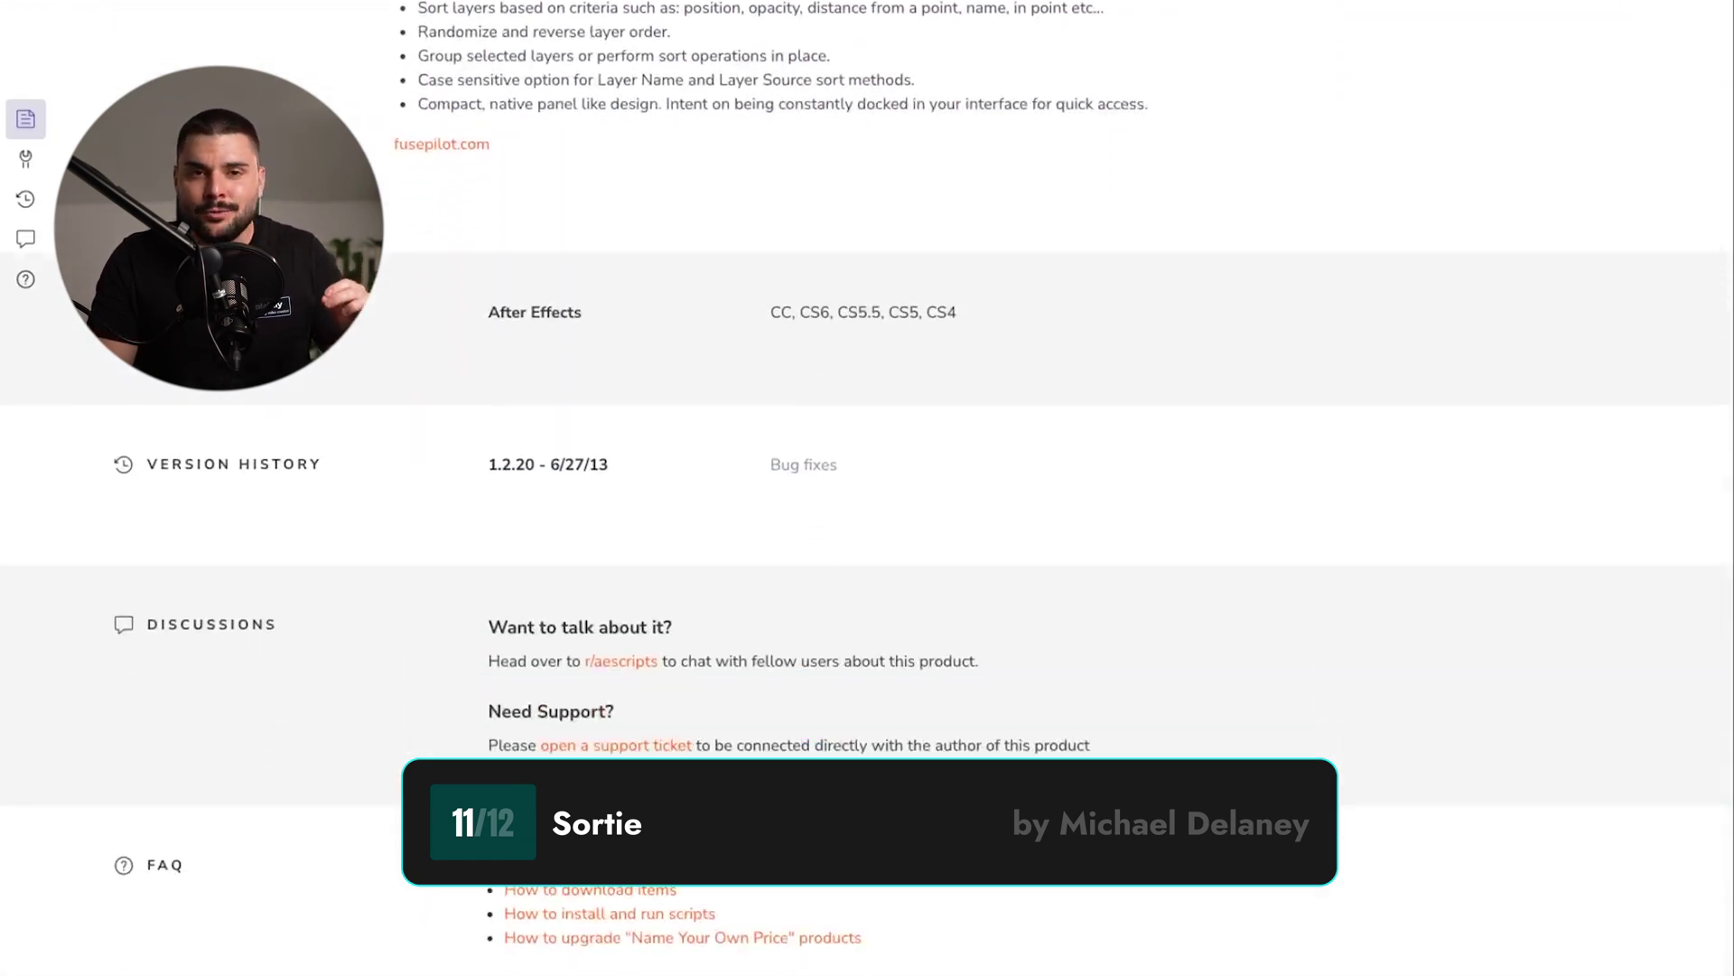
pyautogui.scroll(-3, 867, 488)
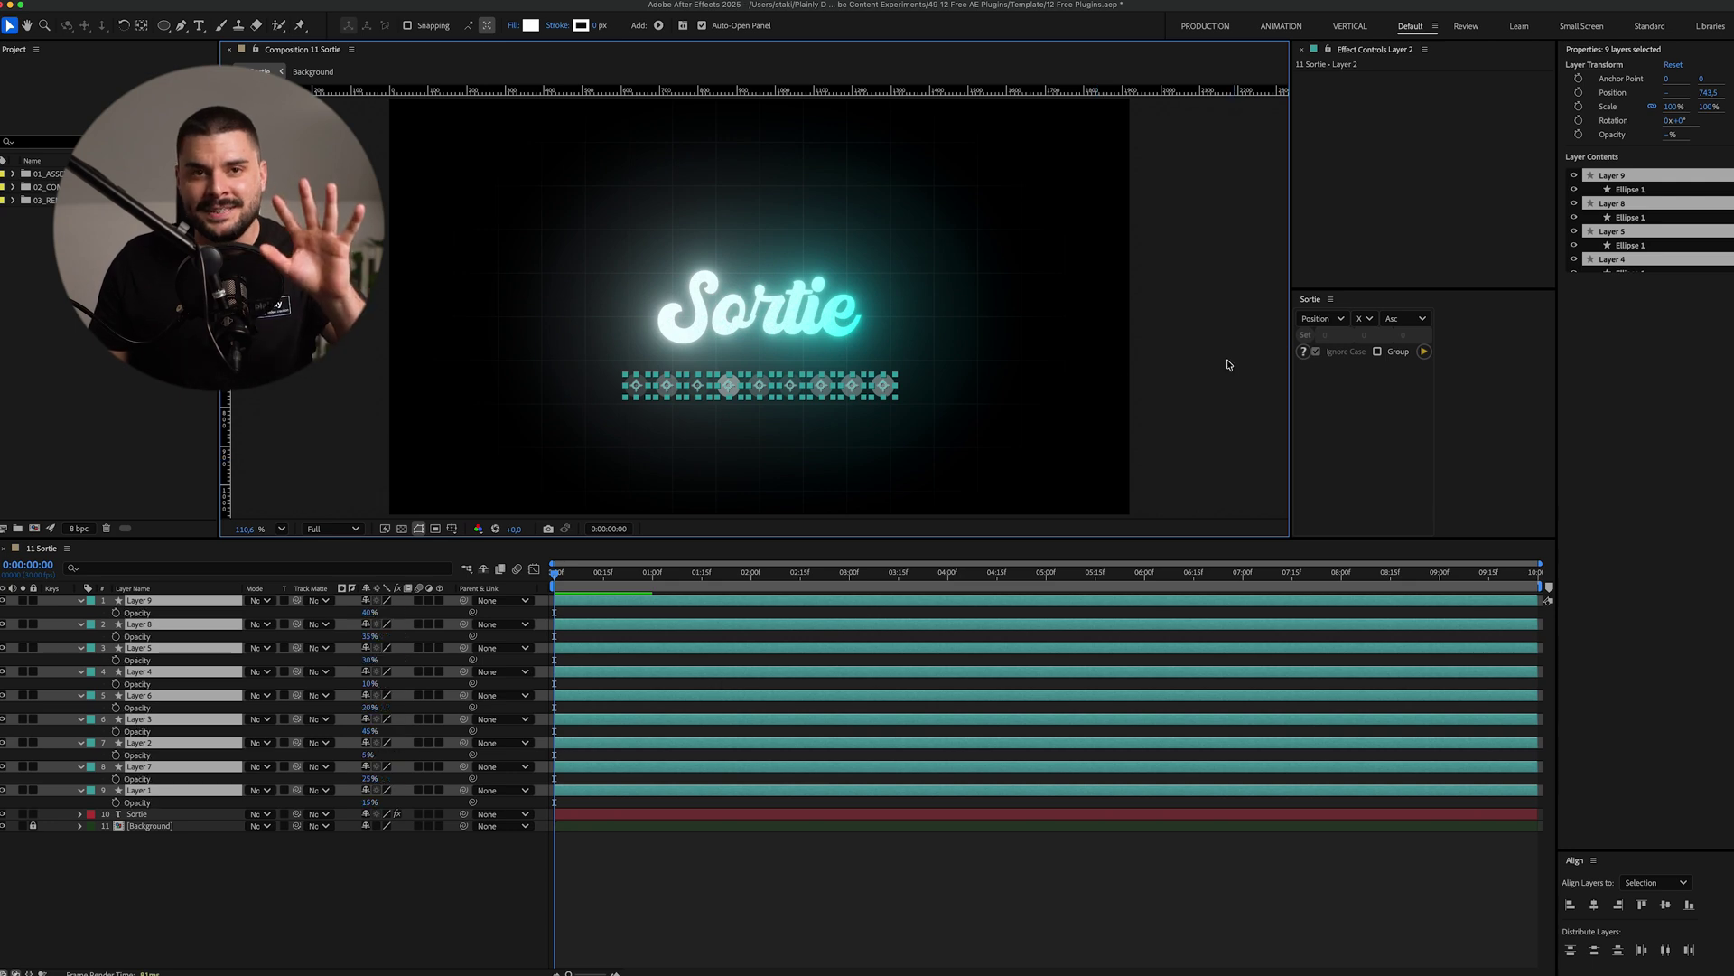
# - Sort the nine layers by Name in Sortie, trying Random before settling on Ascending order
pyautogui.click(1319, 318)
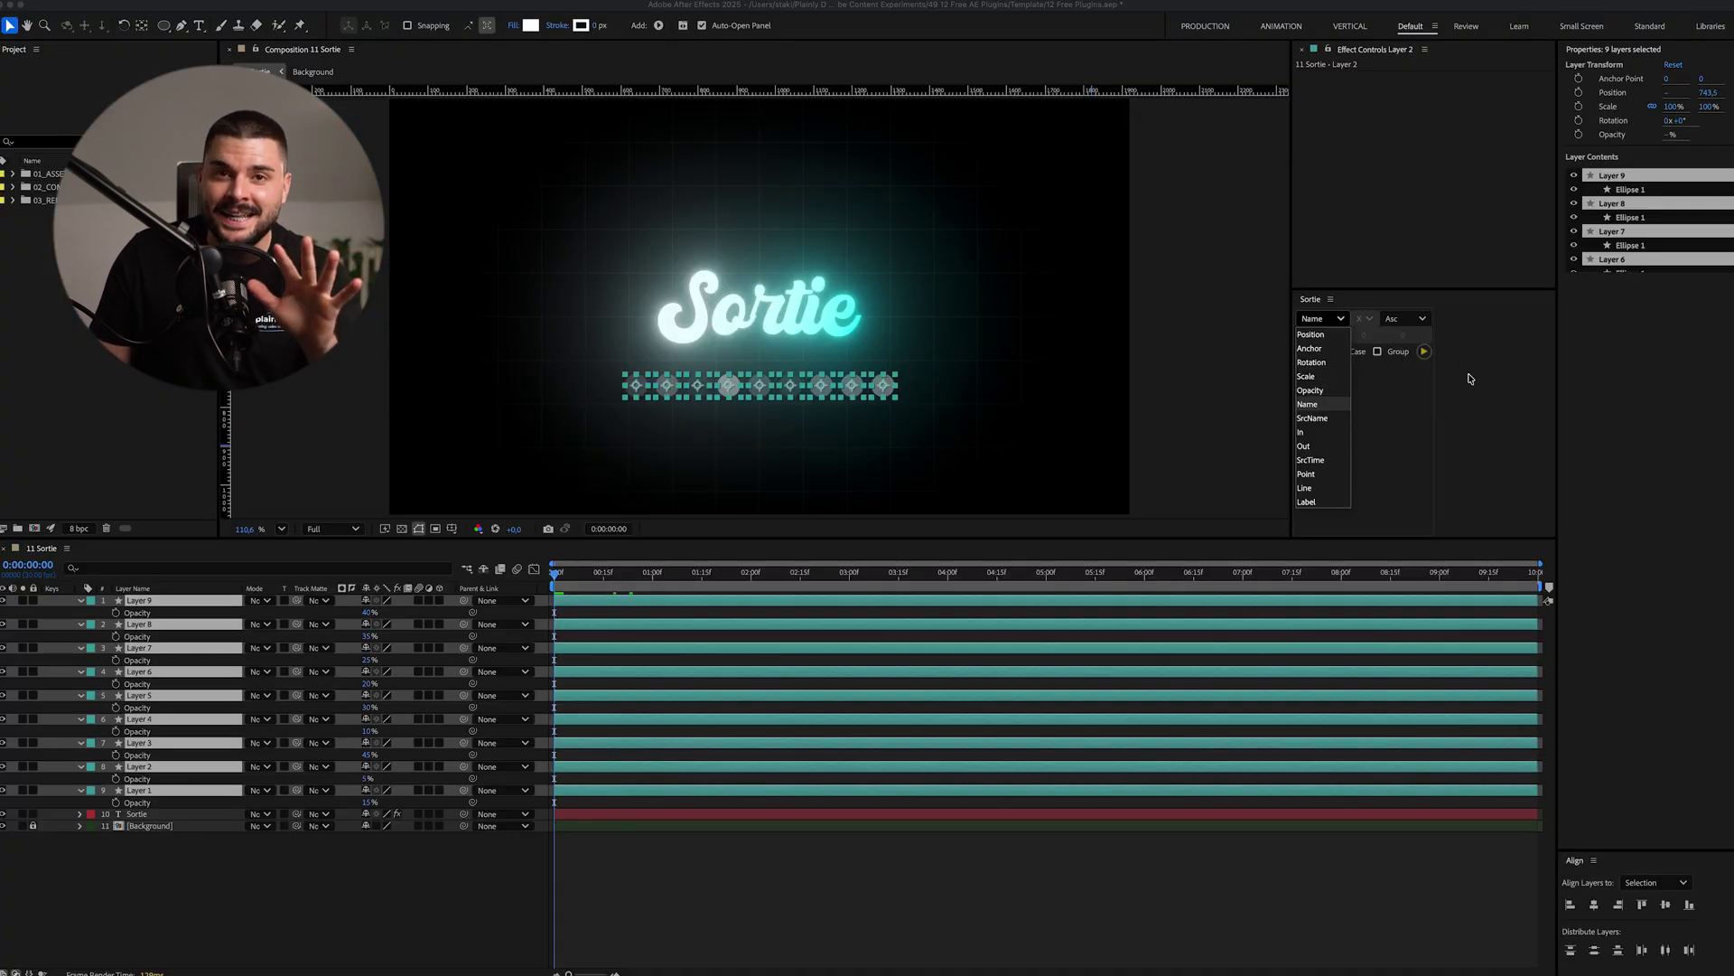
pyautogui.click(1424, 319)
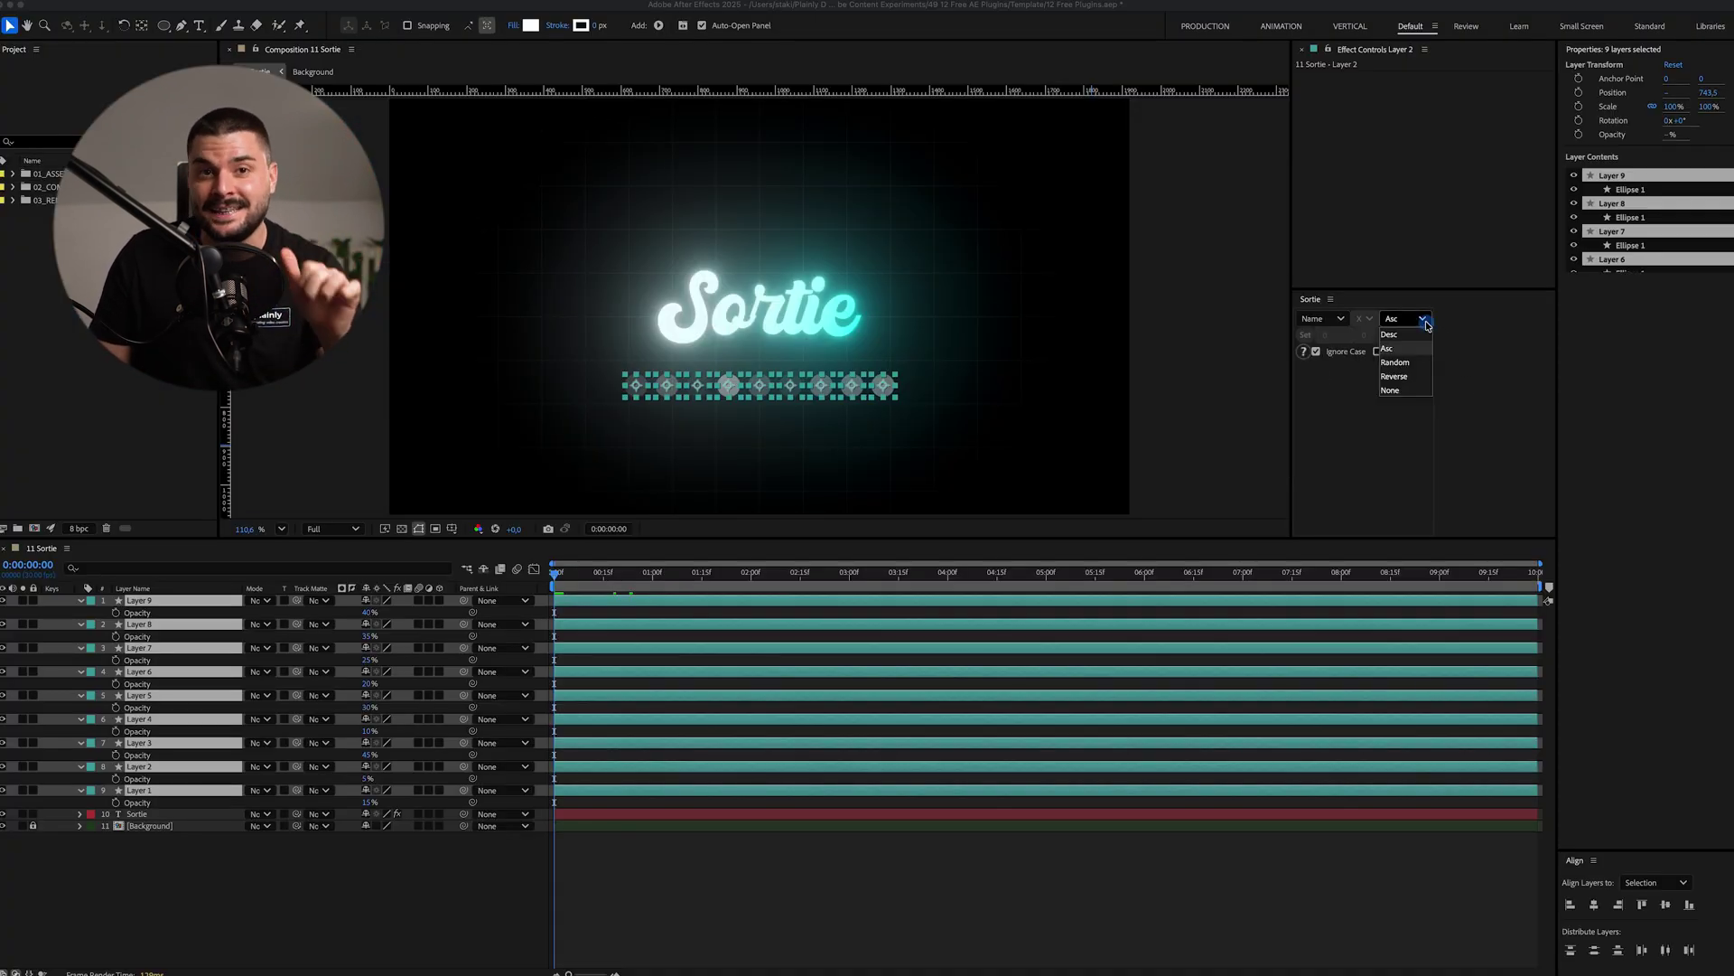
pyautogui.click(1401, 362)
pyautogui.click(1404, 317)
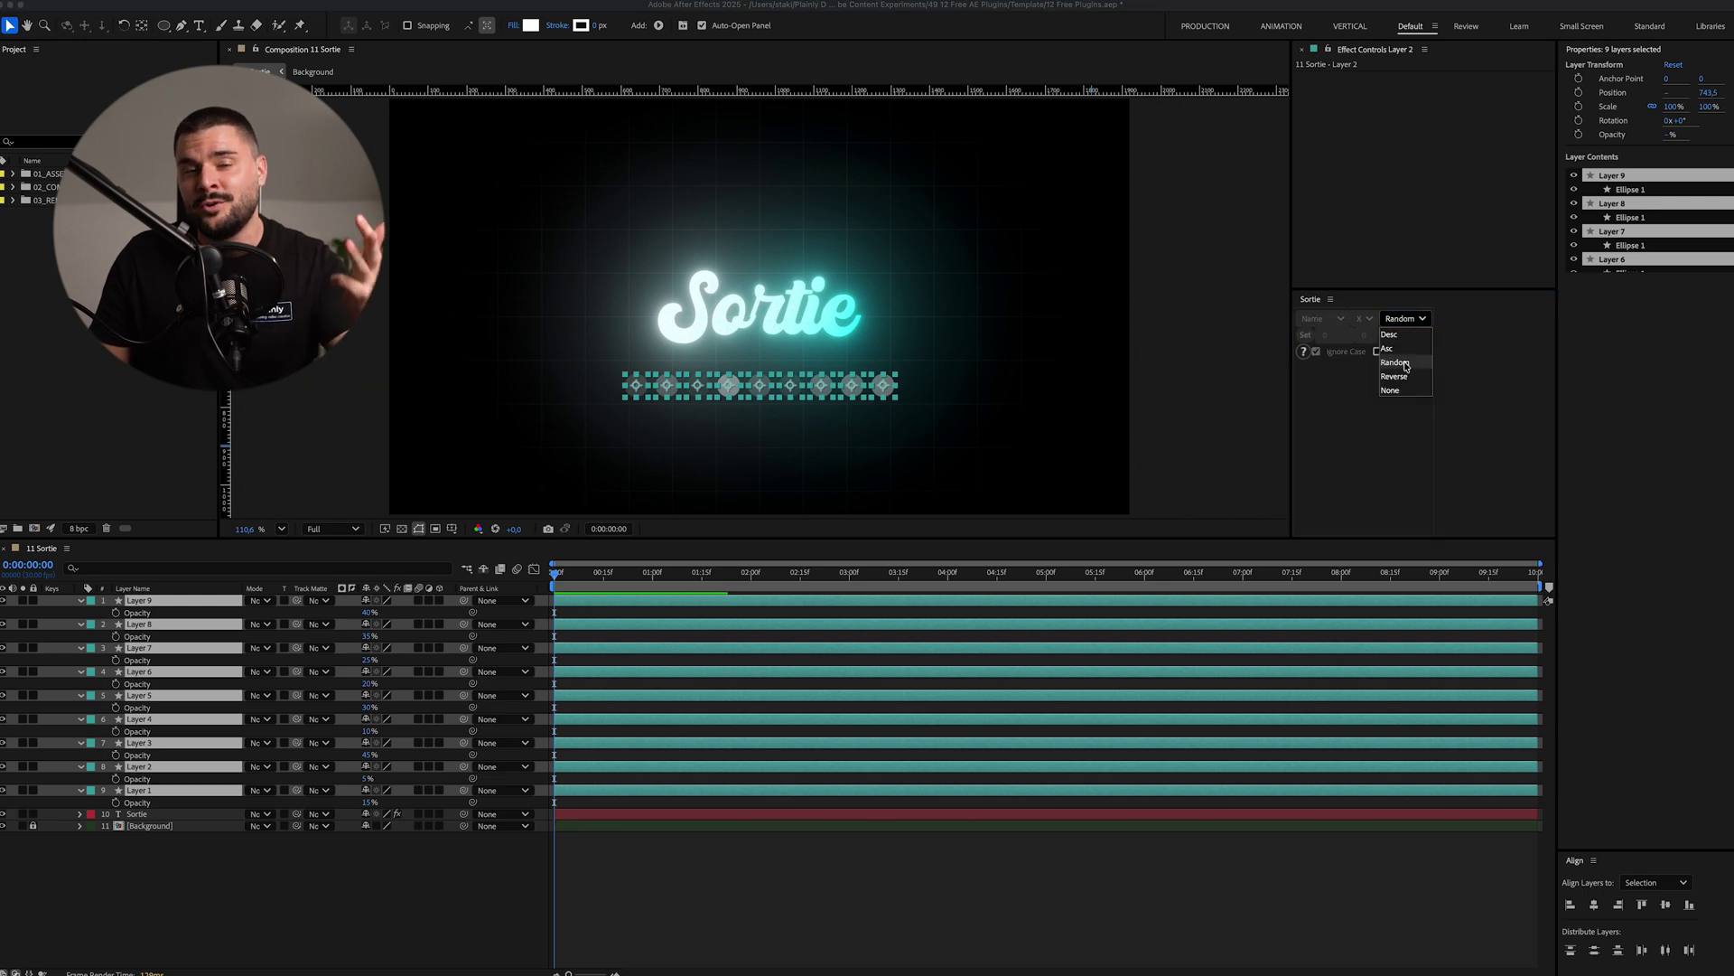
pyautogui.click(1395, 376)
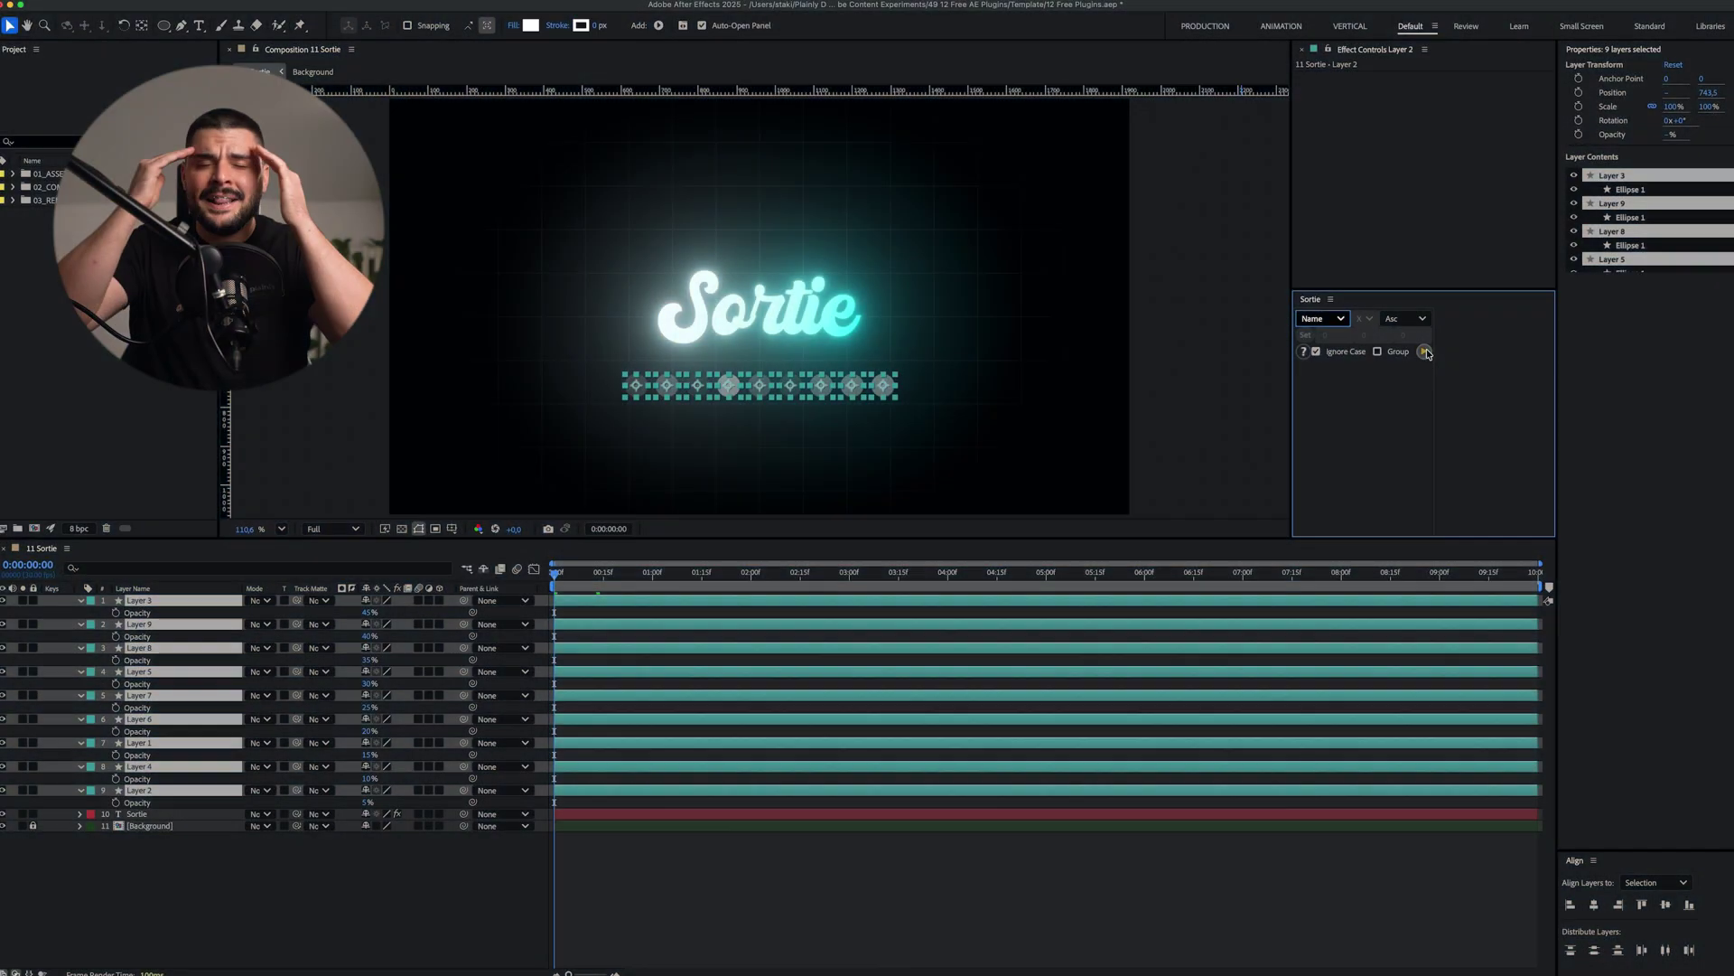
pyautogui.click(1425, 351)
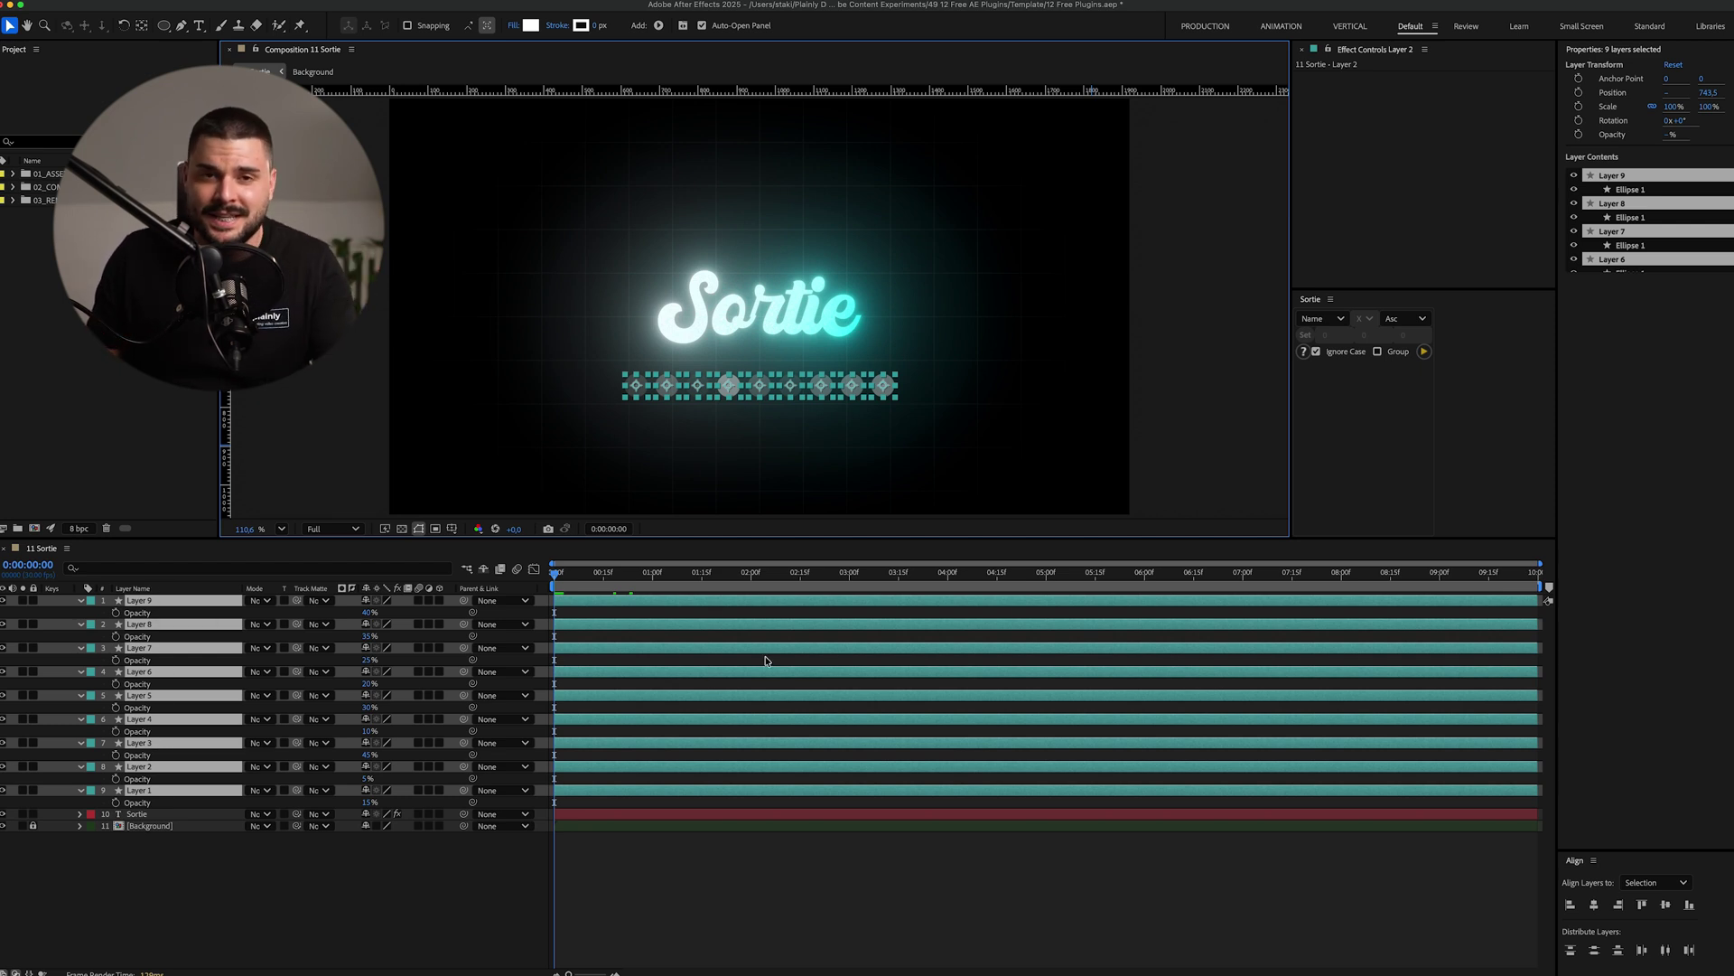
pyautogui.click(1341, 319)
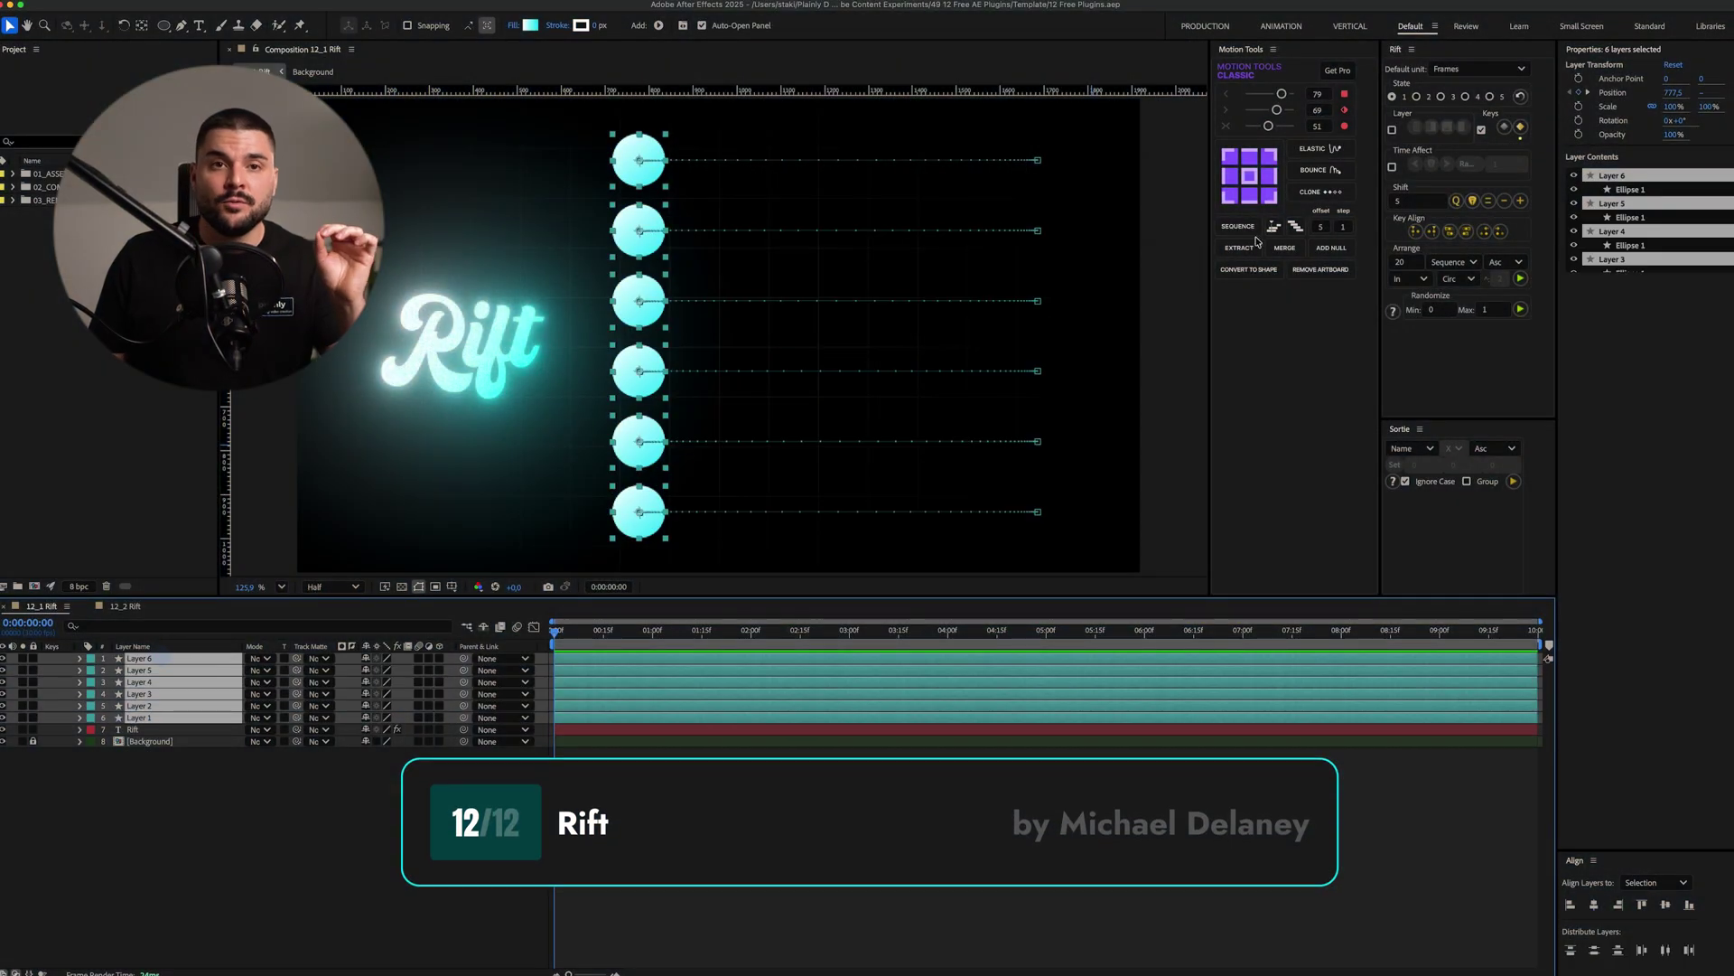
# - Reveal the circles' Position keyframes, stagger them with Motion Tools SEQUENCE, and preview
pyautogui.press('u')
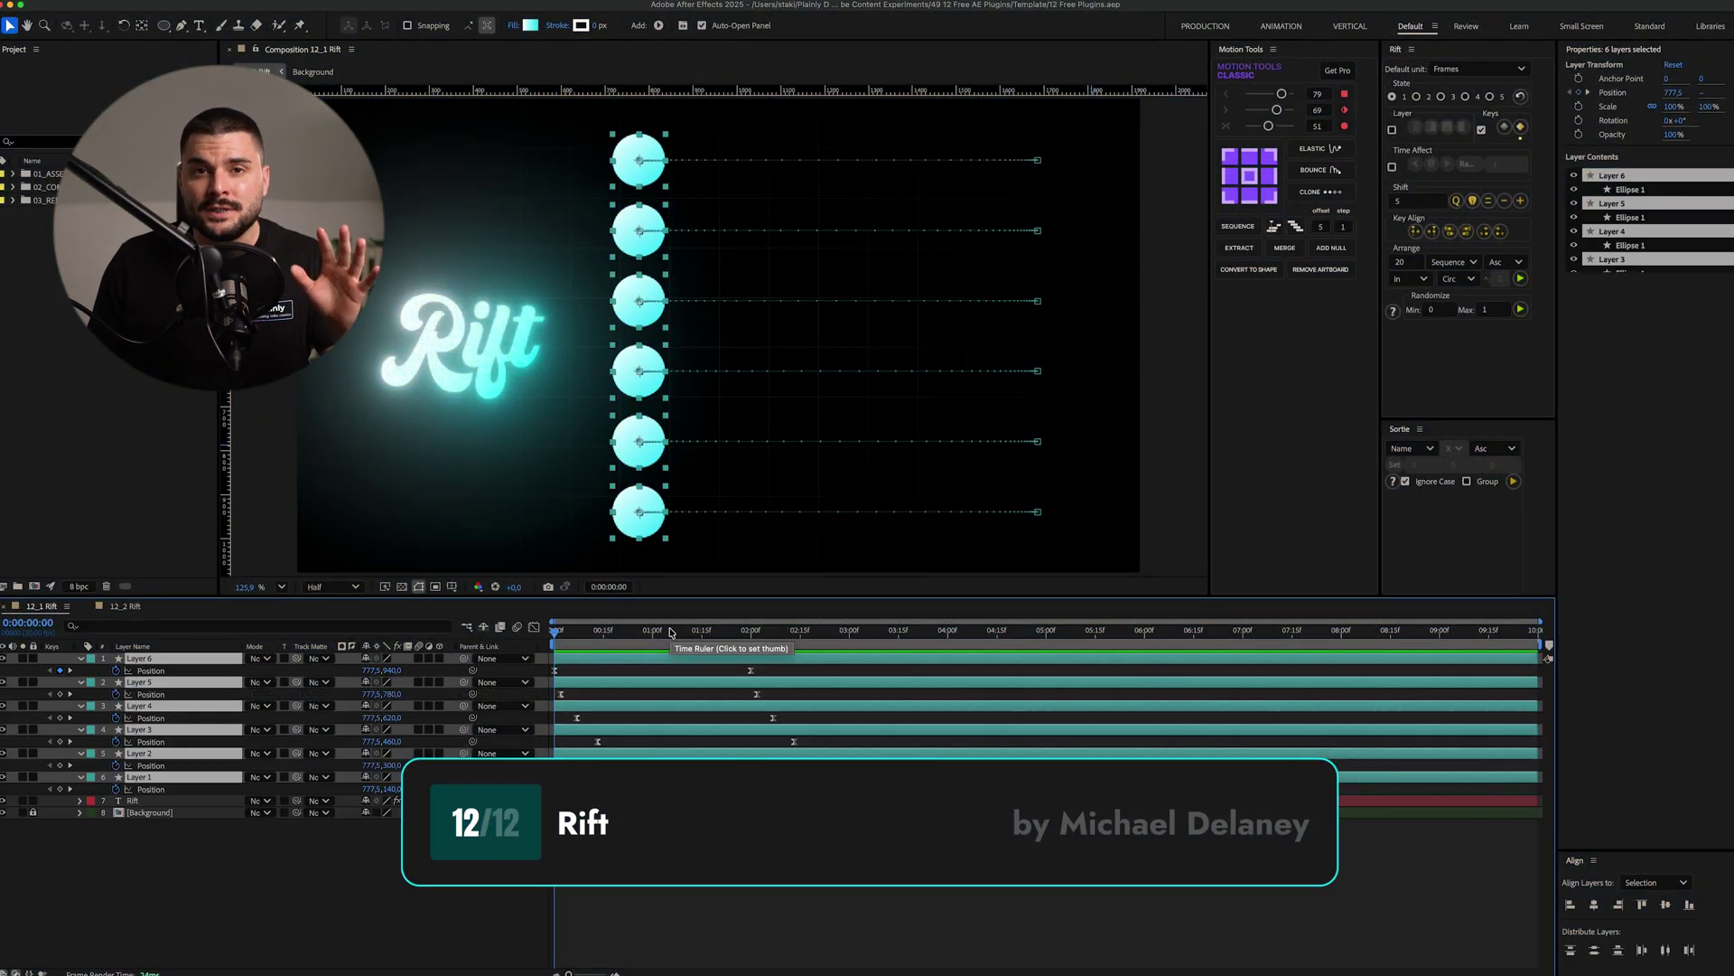
pyautogui.click(1295, 226)
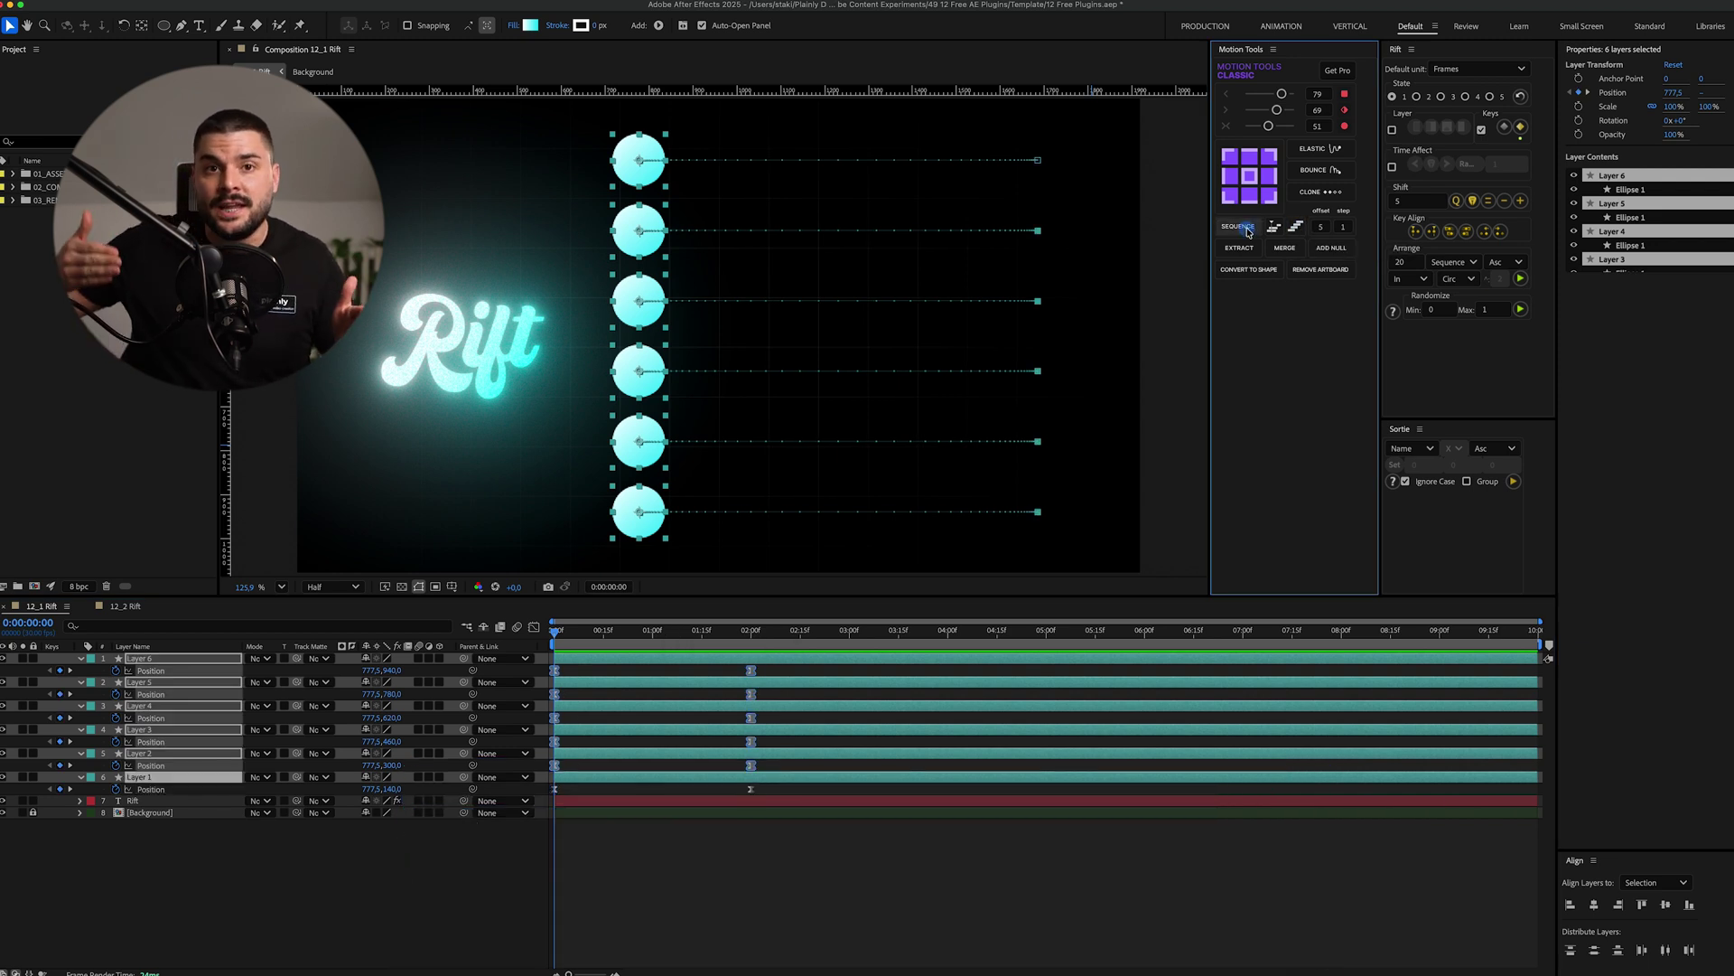
pyautogui.press('space')
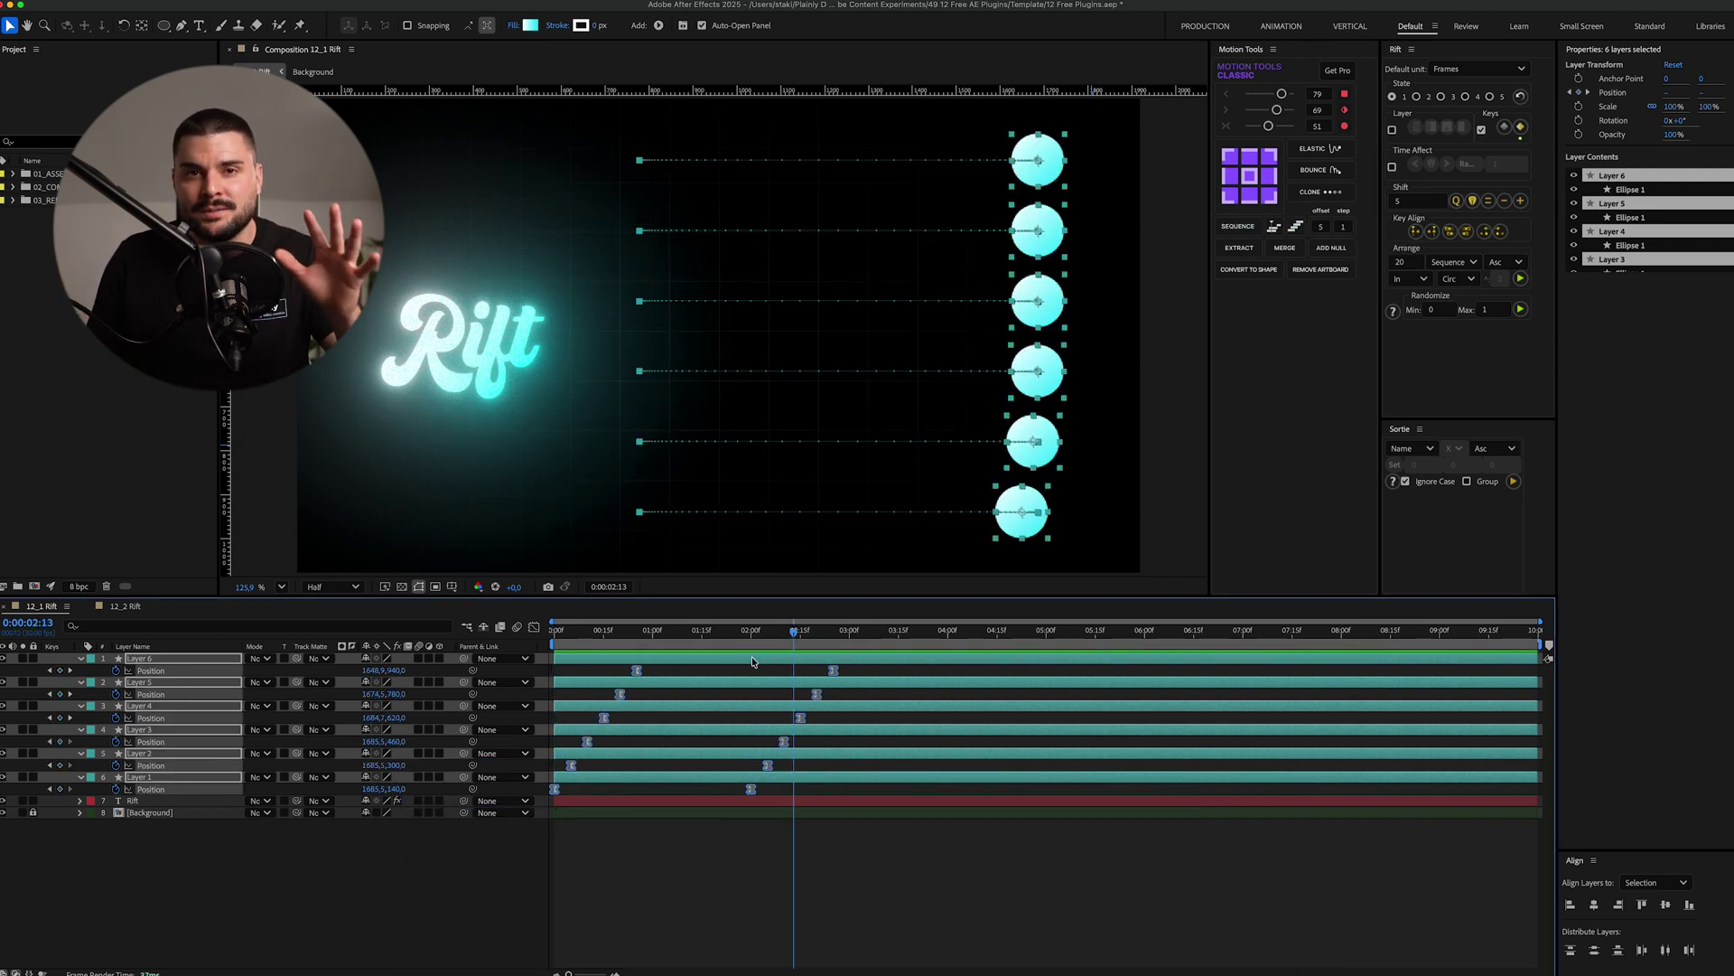
pyautogui.press('space')
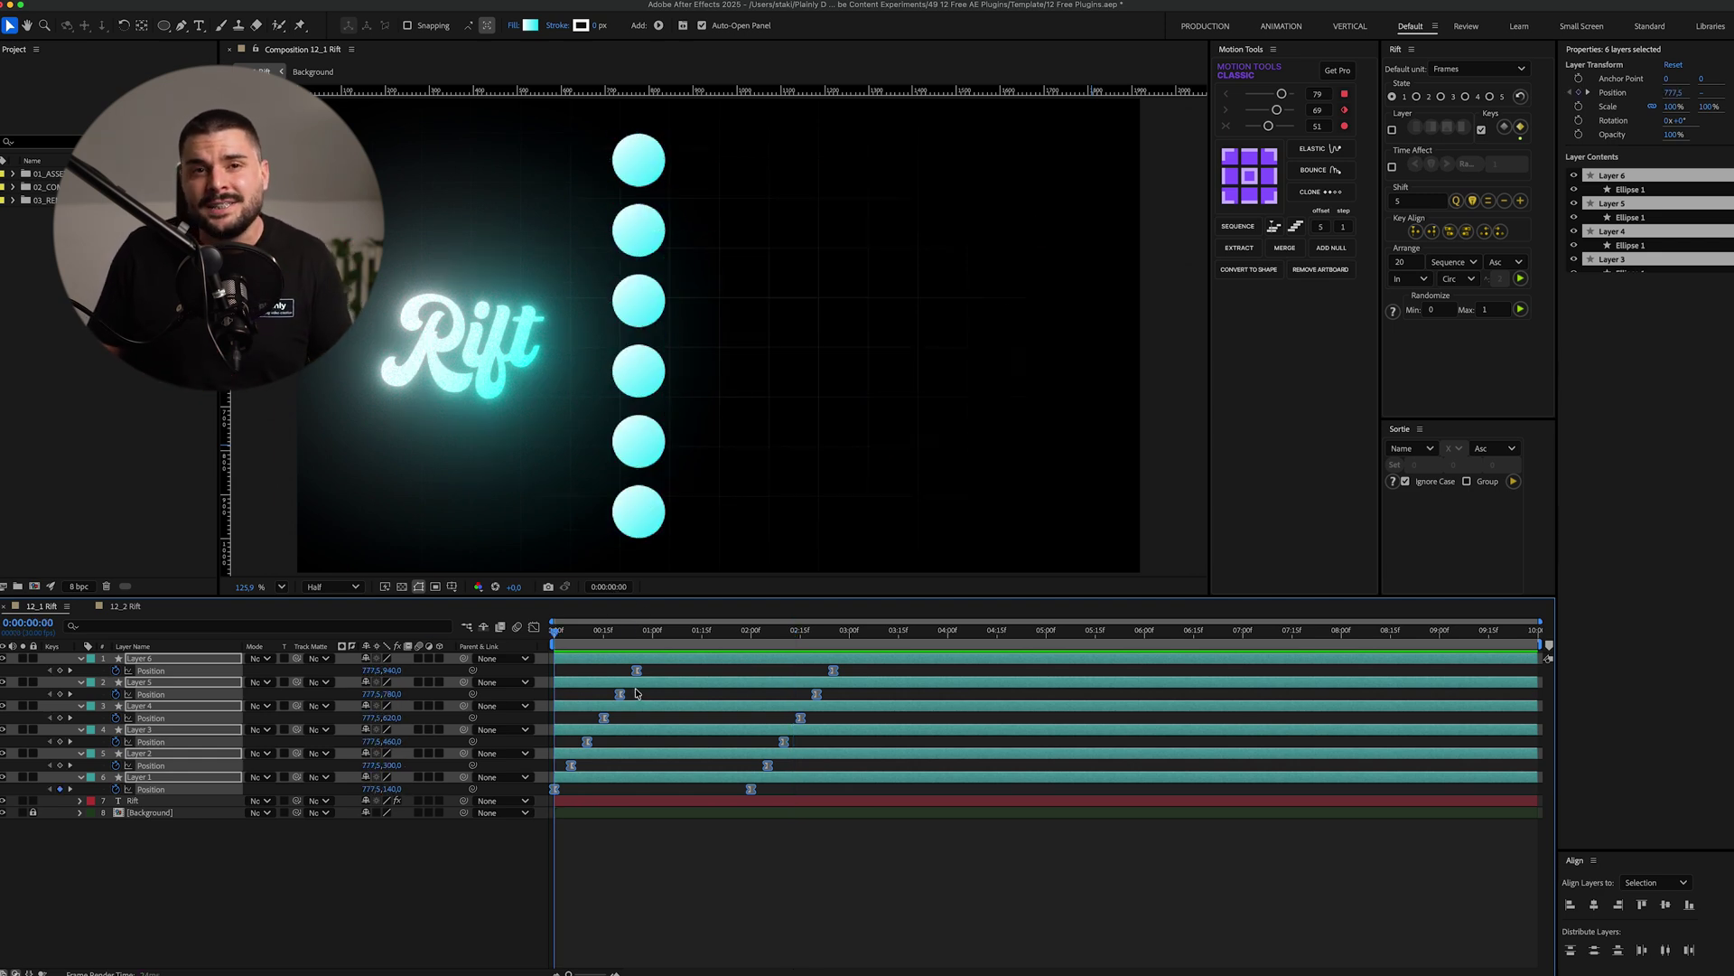
pyautogui.press('space')
# - Widen the stagger four more times, then arrange the keyframes with Rift's sequence settings
pyautogui.click(1244, 234)
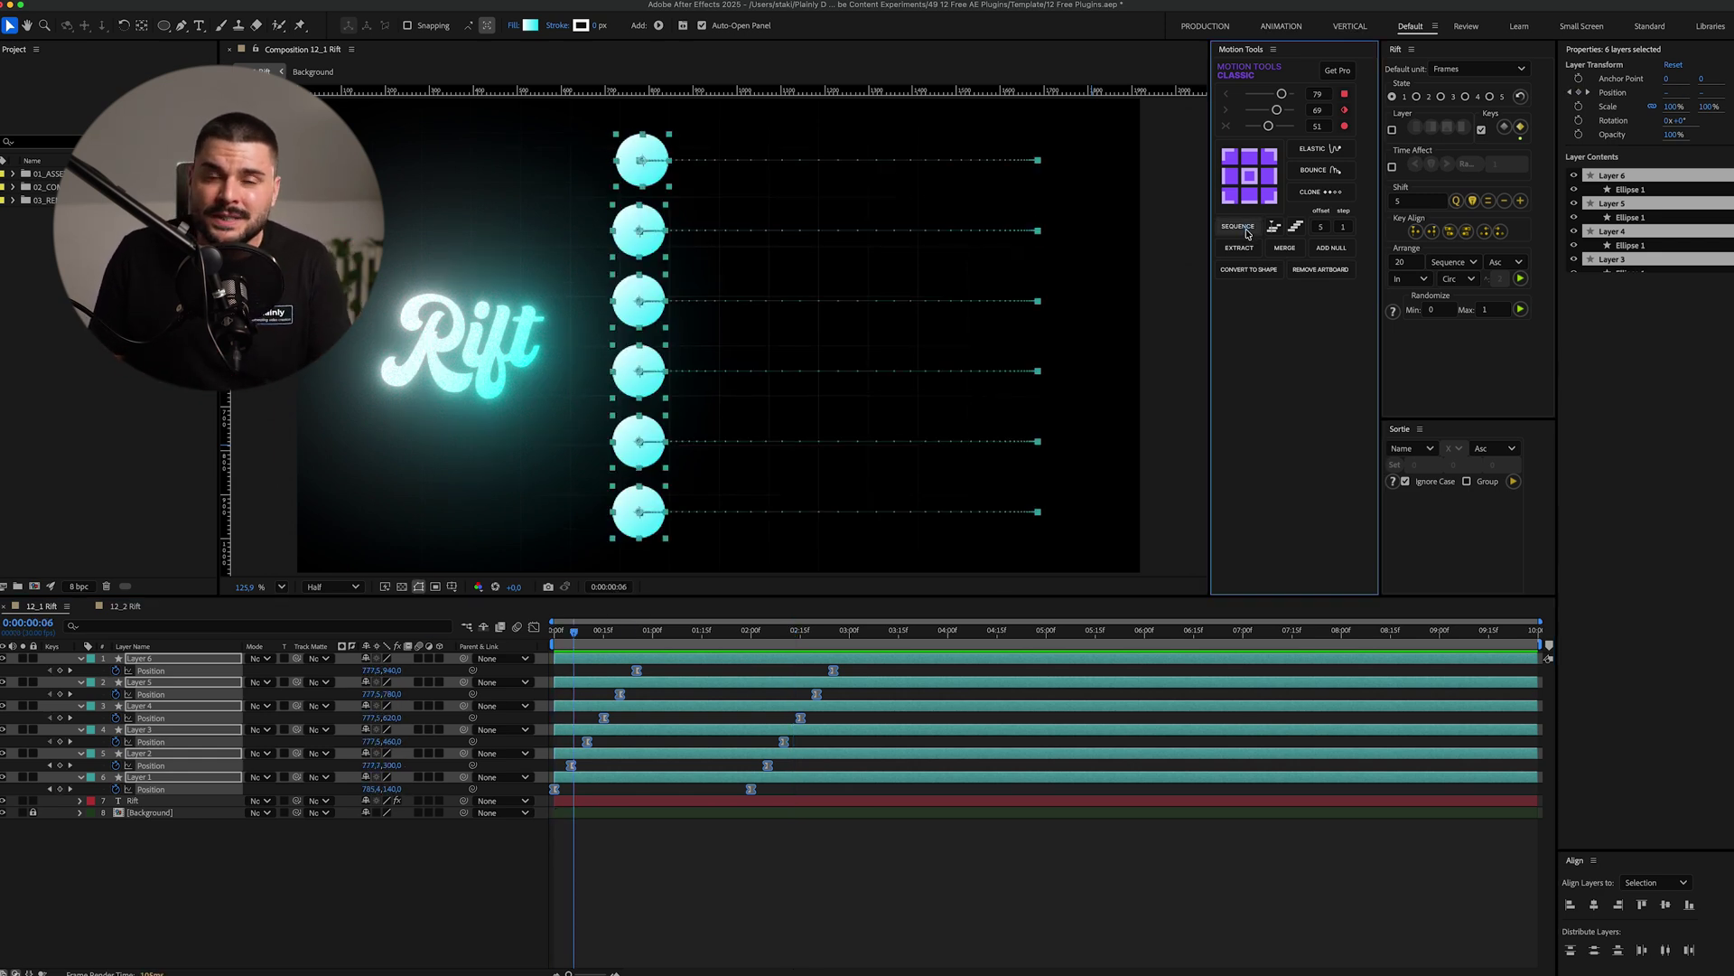
pyautogui.click(1243, 232)
pyautogui.click(1242, 231)
pyautogui.click(1242, 231)
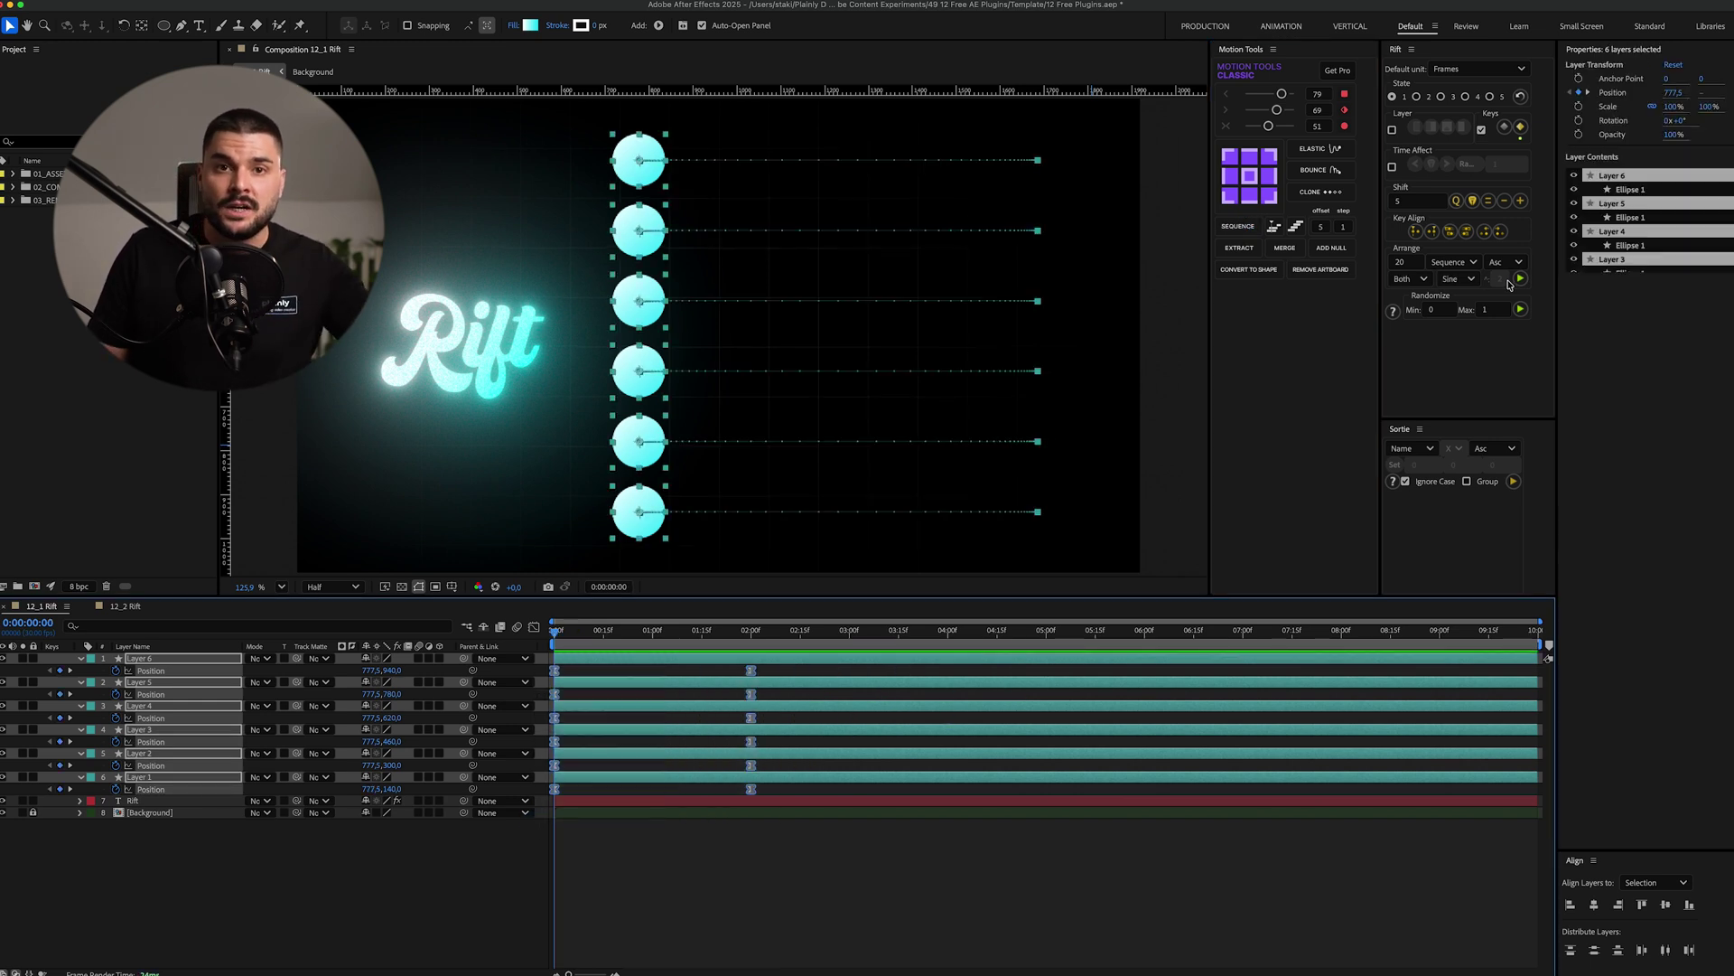
pyautogui.click(1520, 279)
pyautogui.click(616, 835)
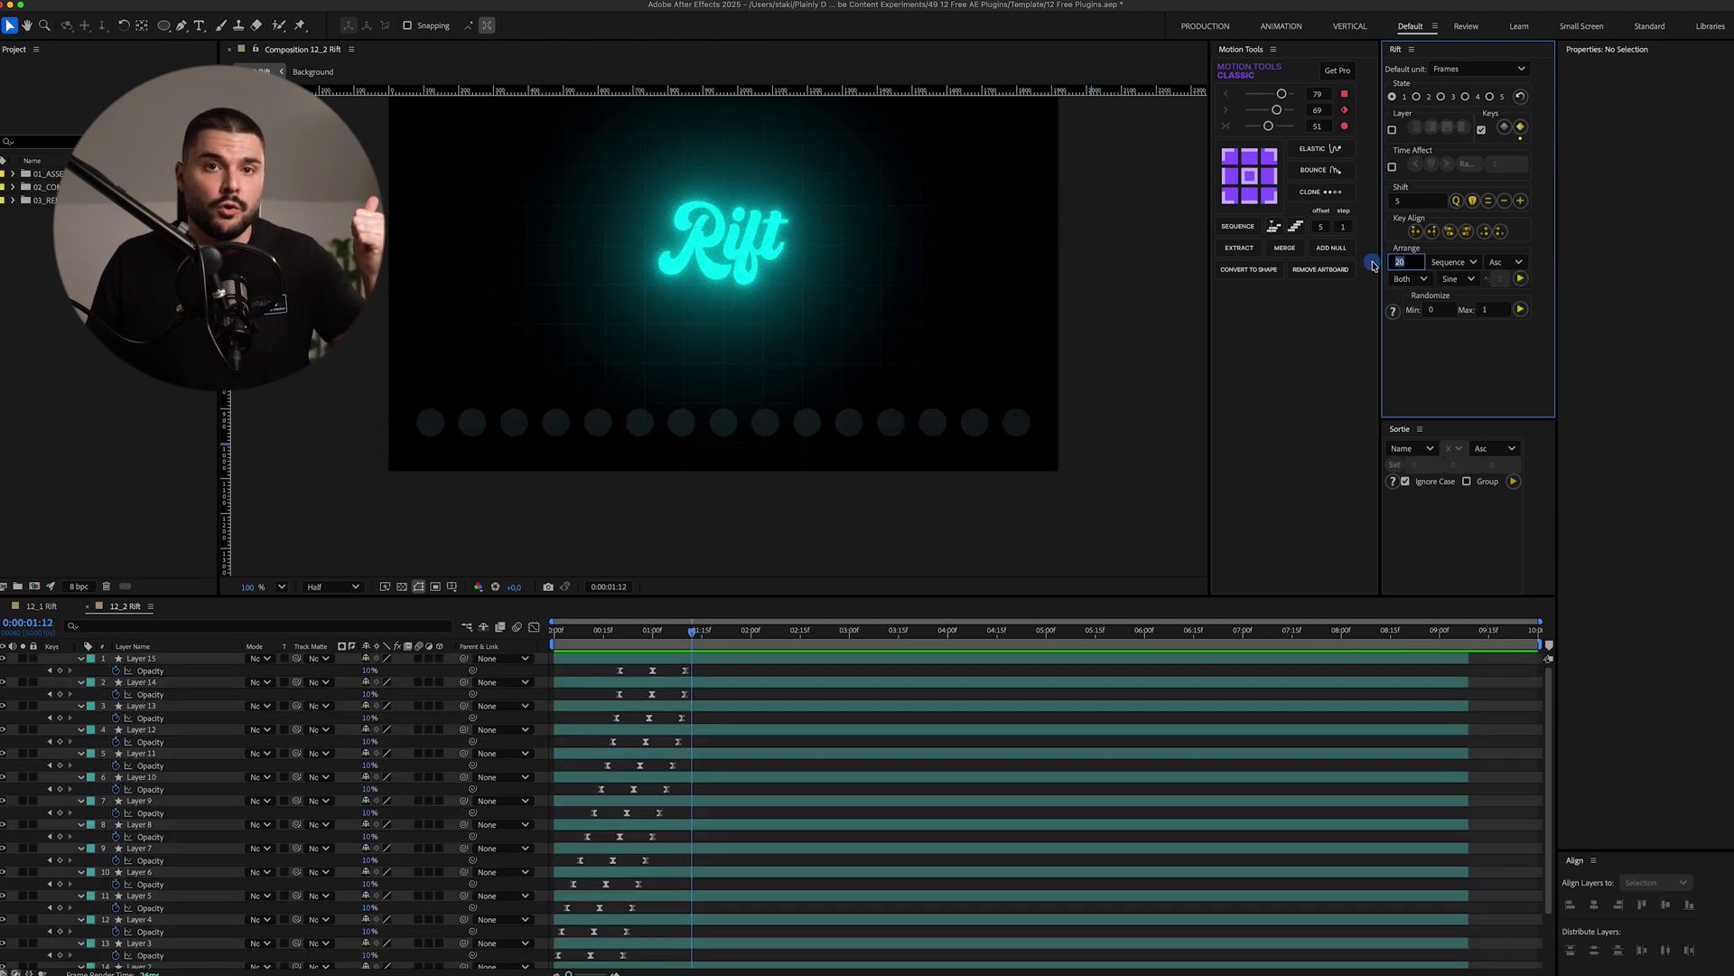
# - Select all Opacity keyframes, align them to the start, then randomize their offsets twice
pyautogui.click(1471, 263)
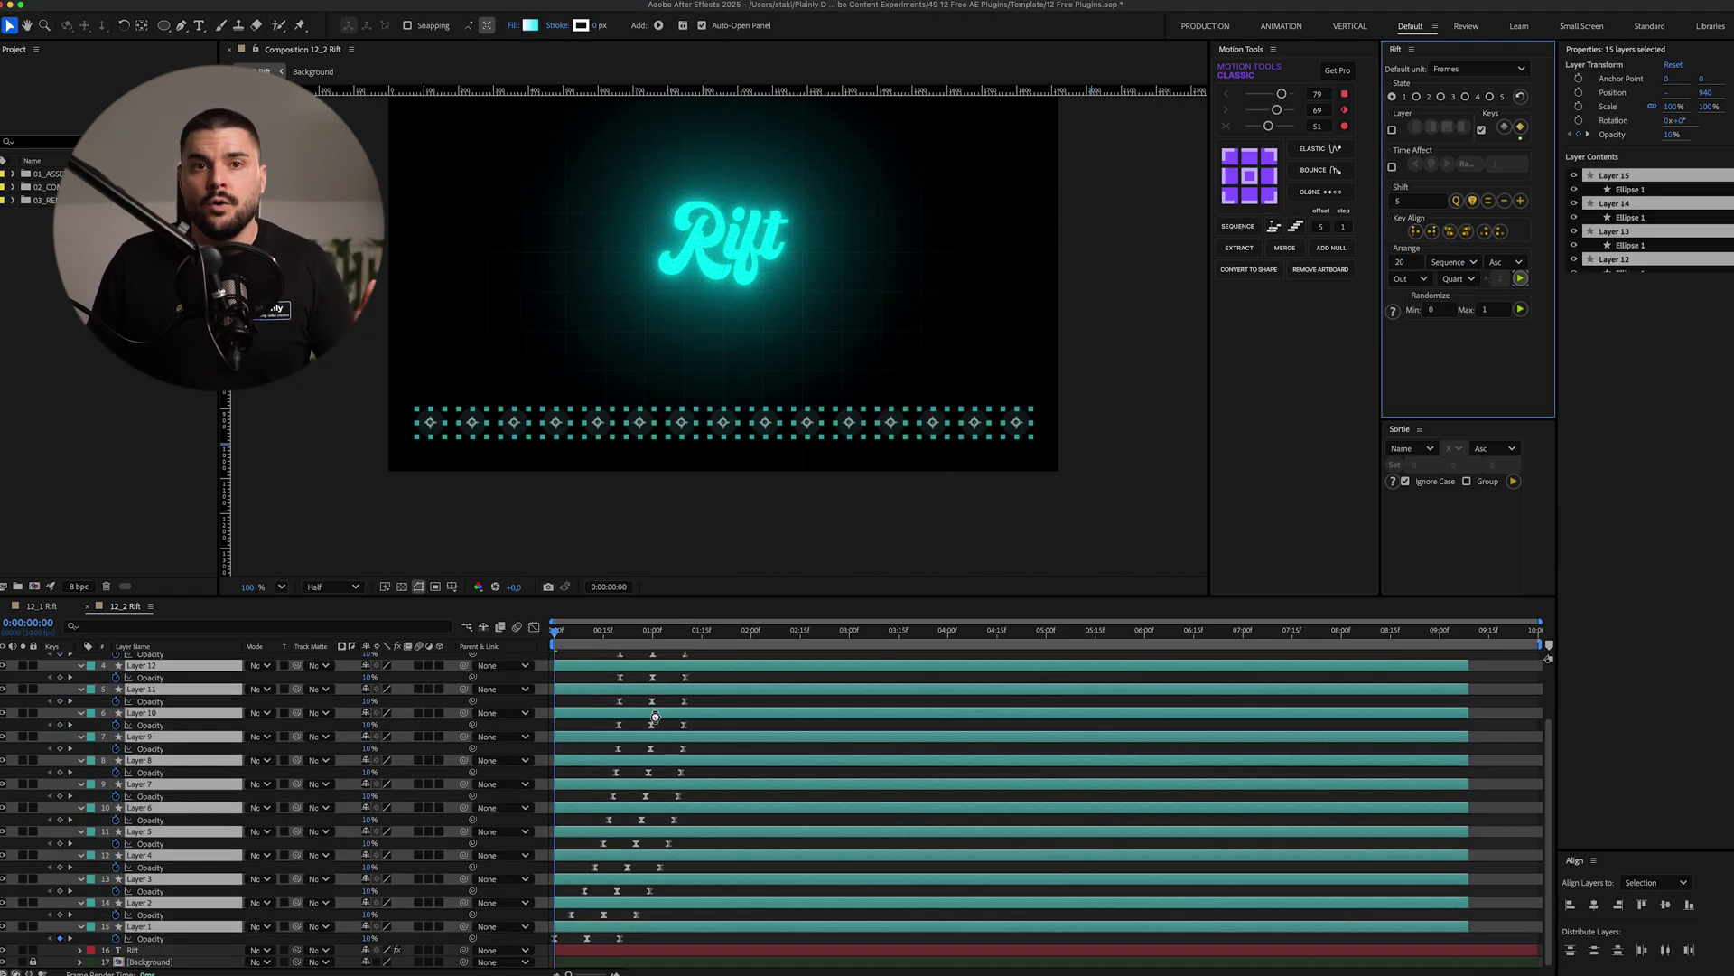
pyautogui.press('super+alt+a')
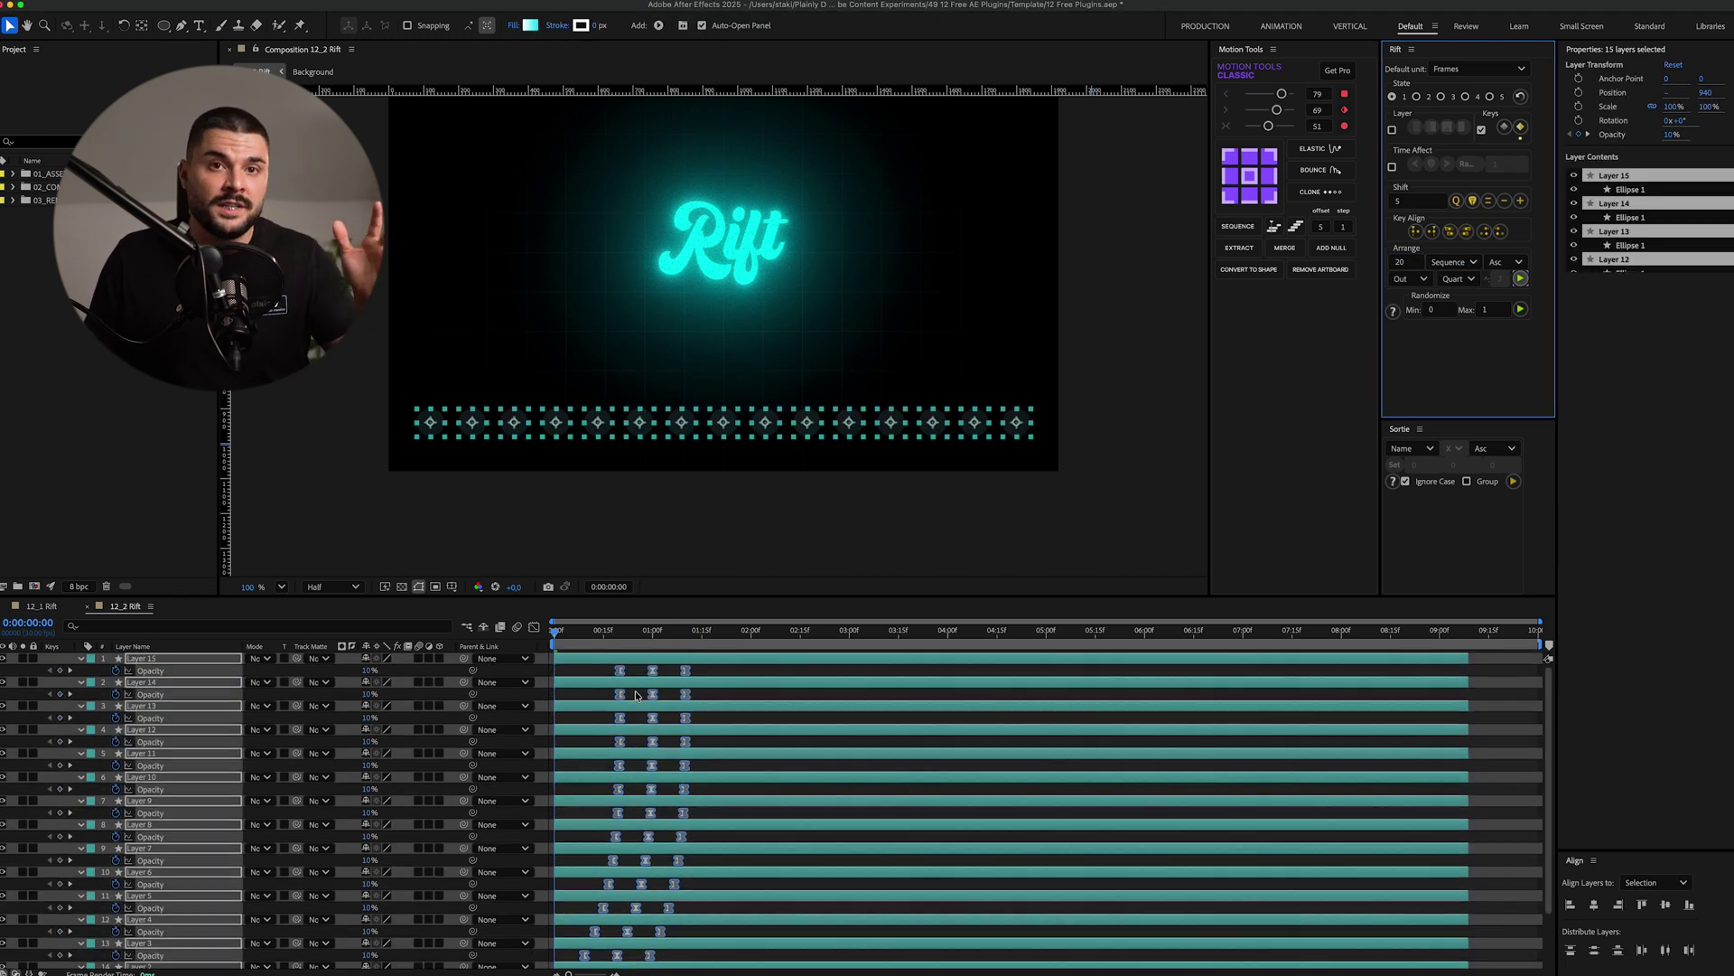
pyautogui.click(1486, 308)
pyautogui.click(1520, 309)
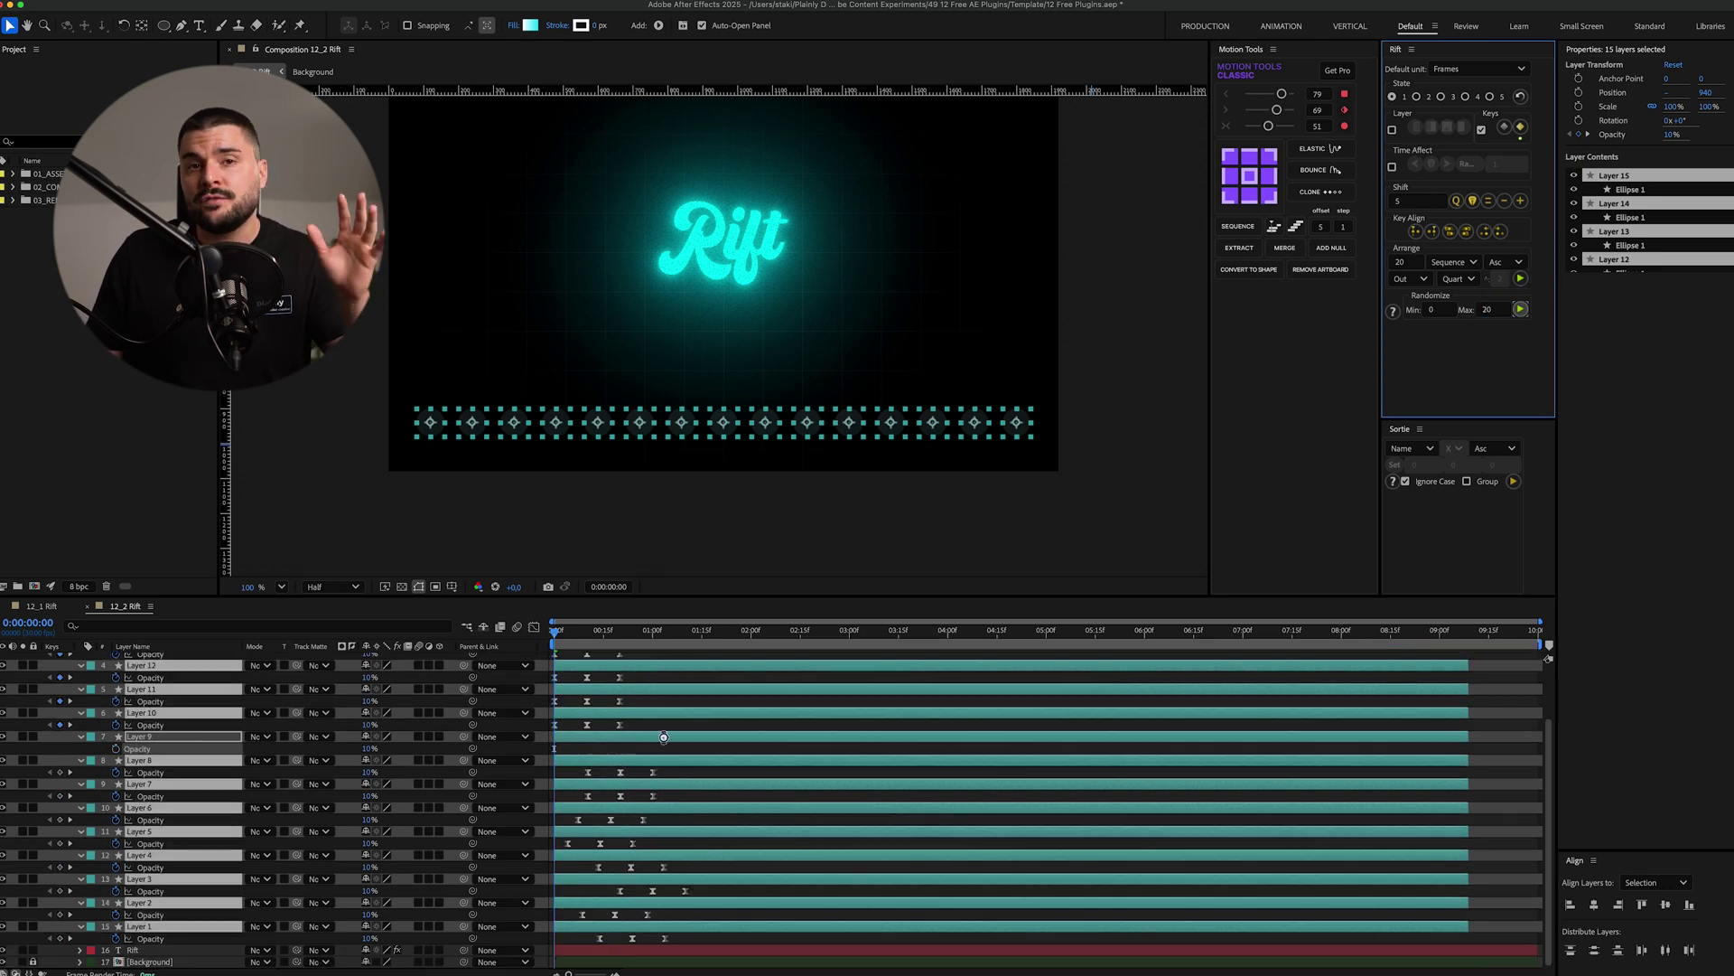
pyautogui.click(1432, 231)
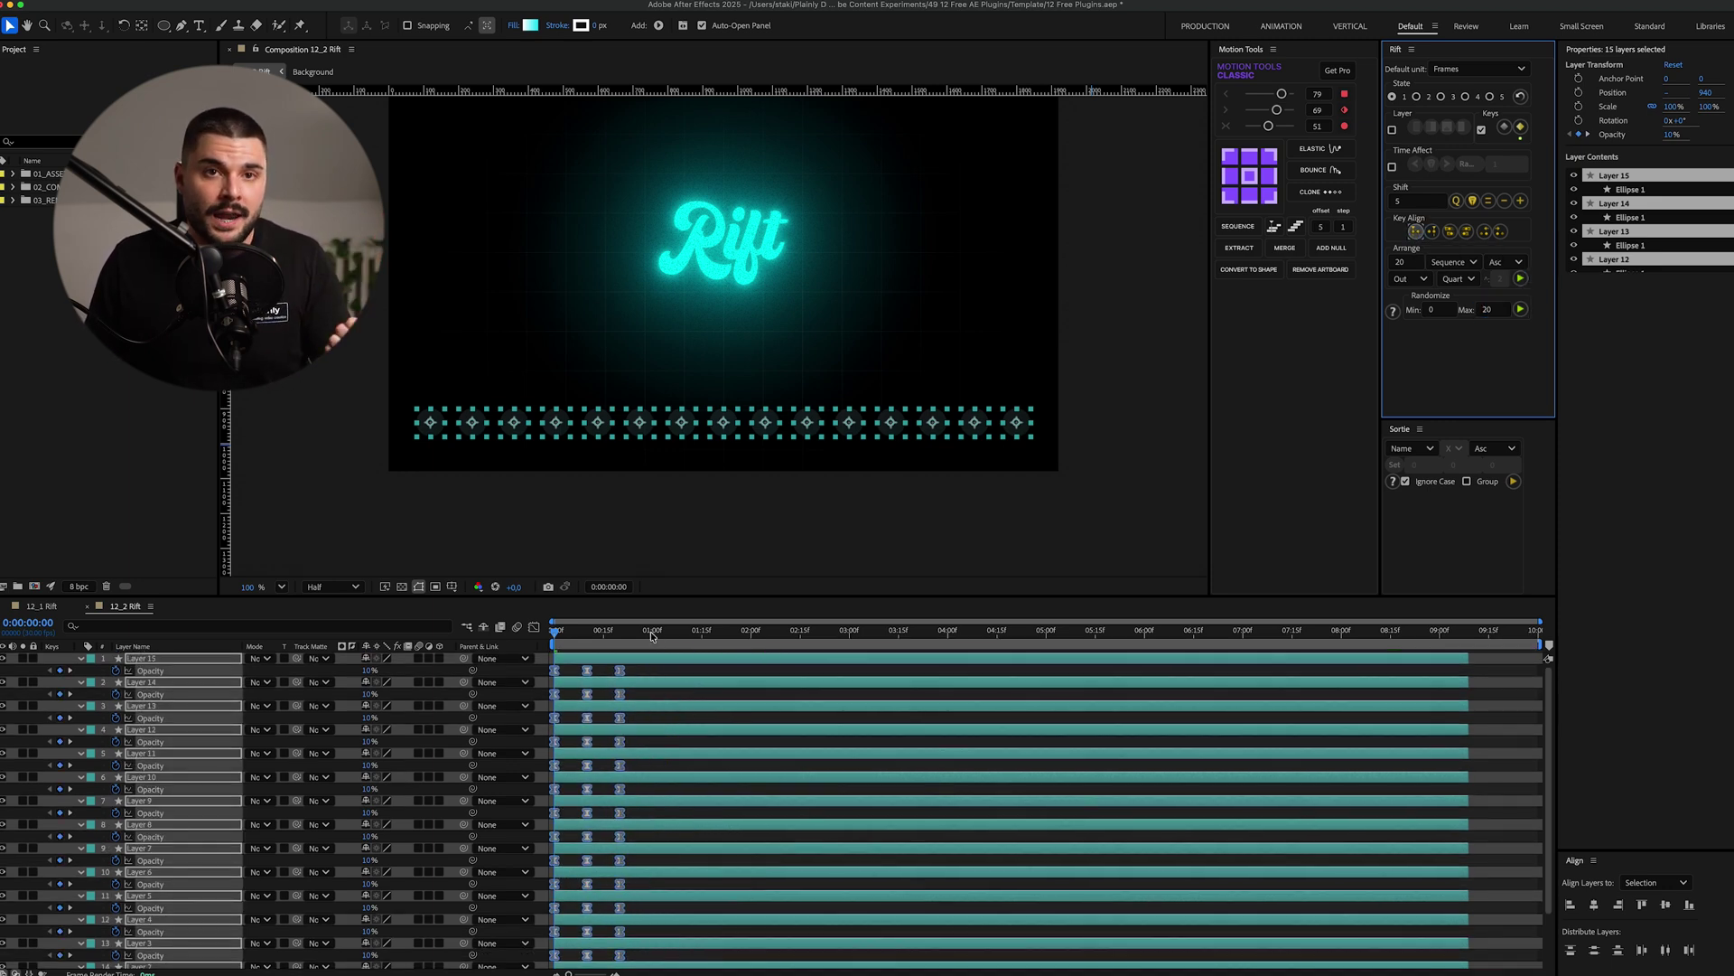
# - Align the Opacity keyframes to end at 0:00:03:17, then load Rift states 2 and 5
pyautogui.moveTo(651, 631); pyautogui.dragTo(903, 637)
pyautogui.click(1433, 231)
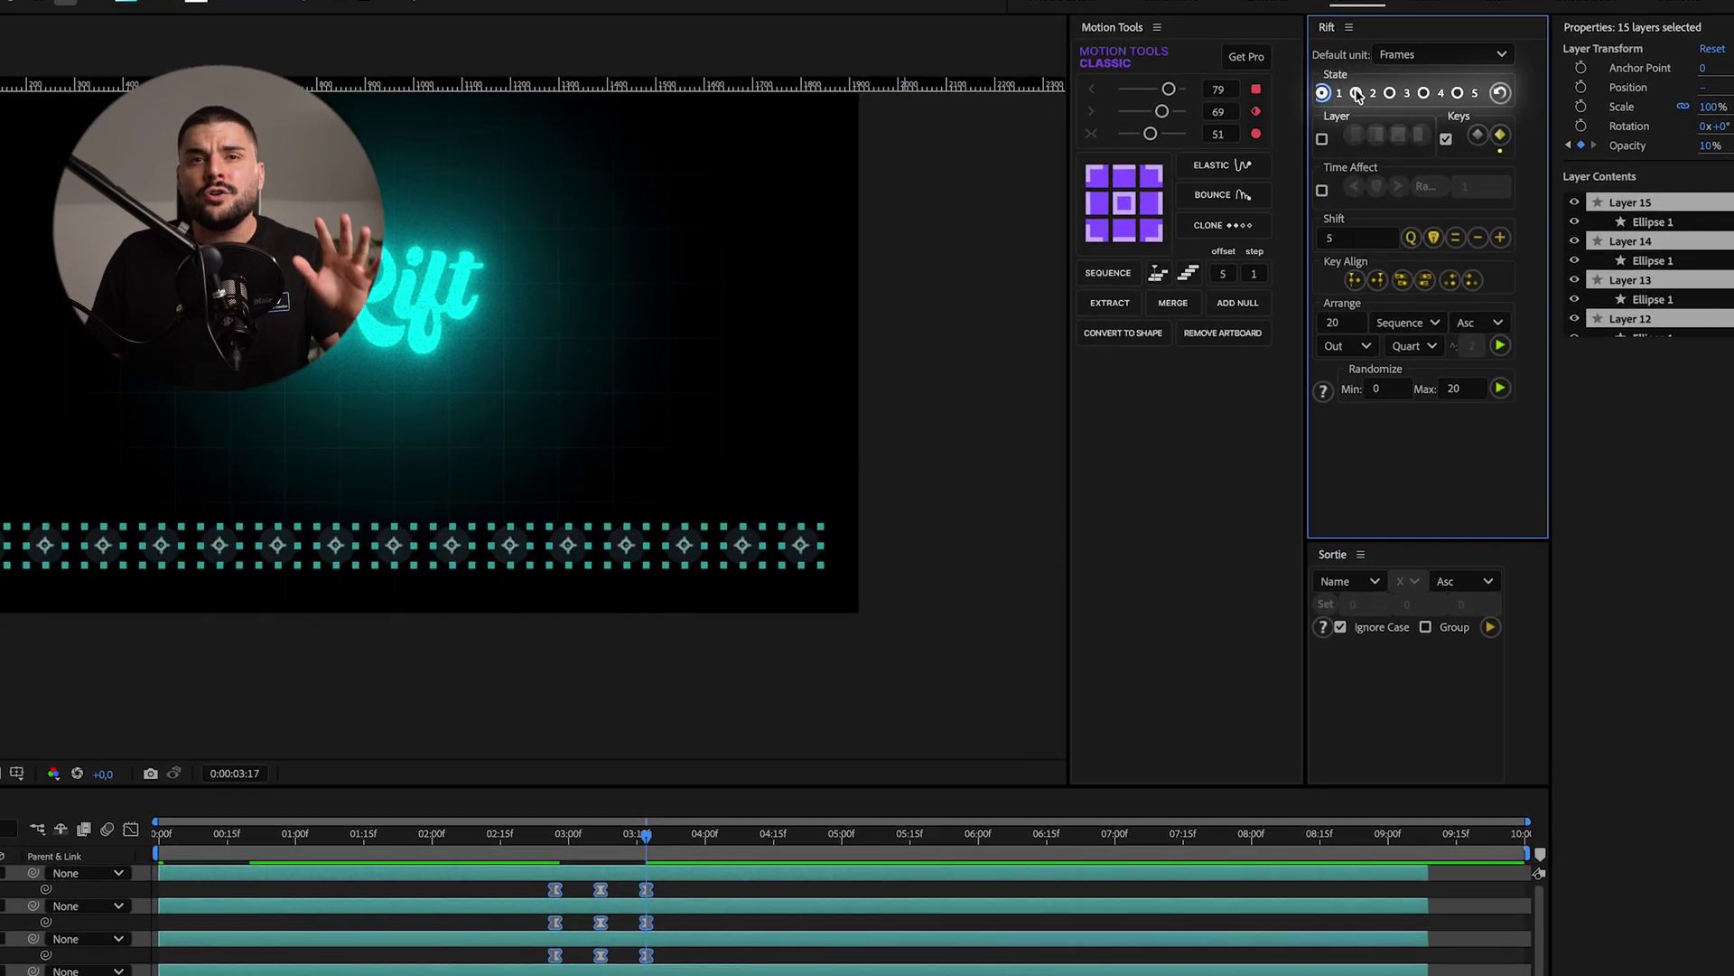
pyautogui.click(1417, 96)
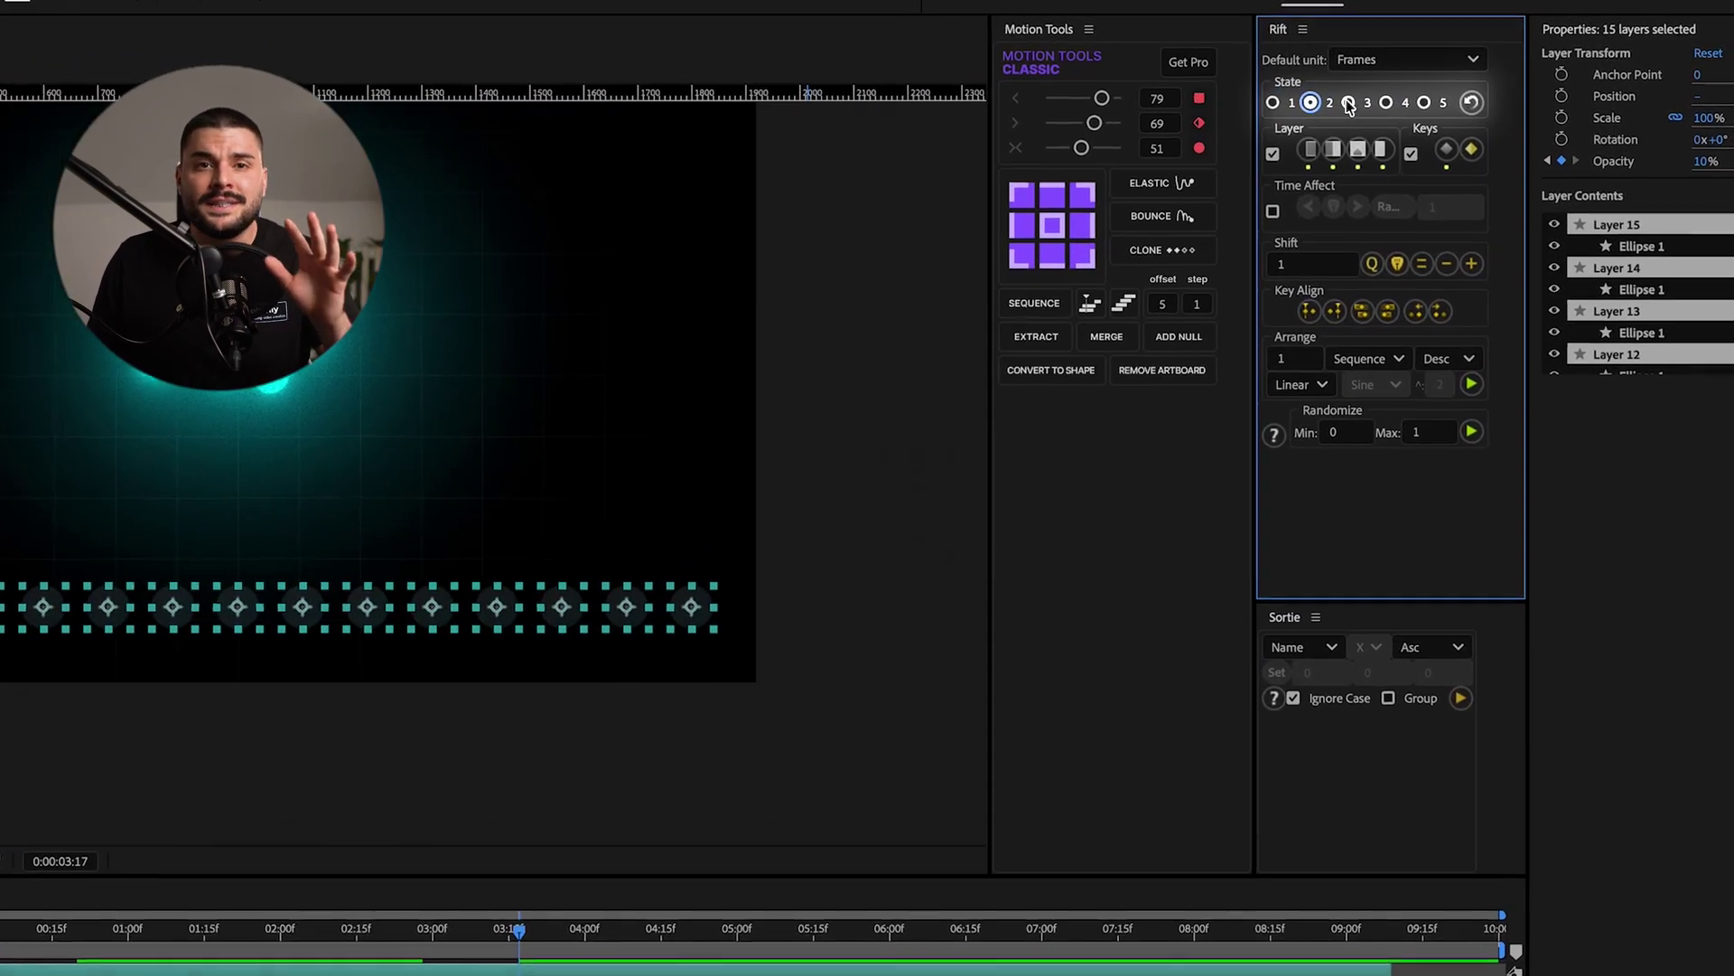
pyautogui.click(1440, 97)
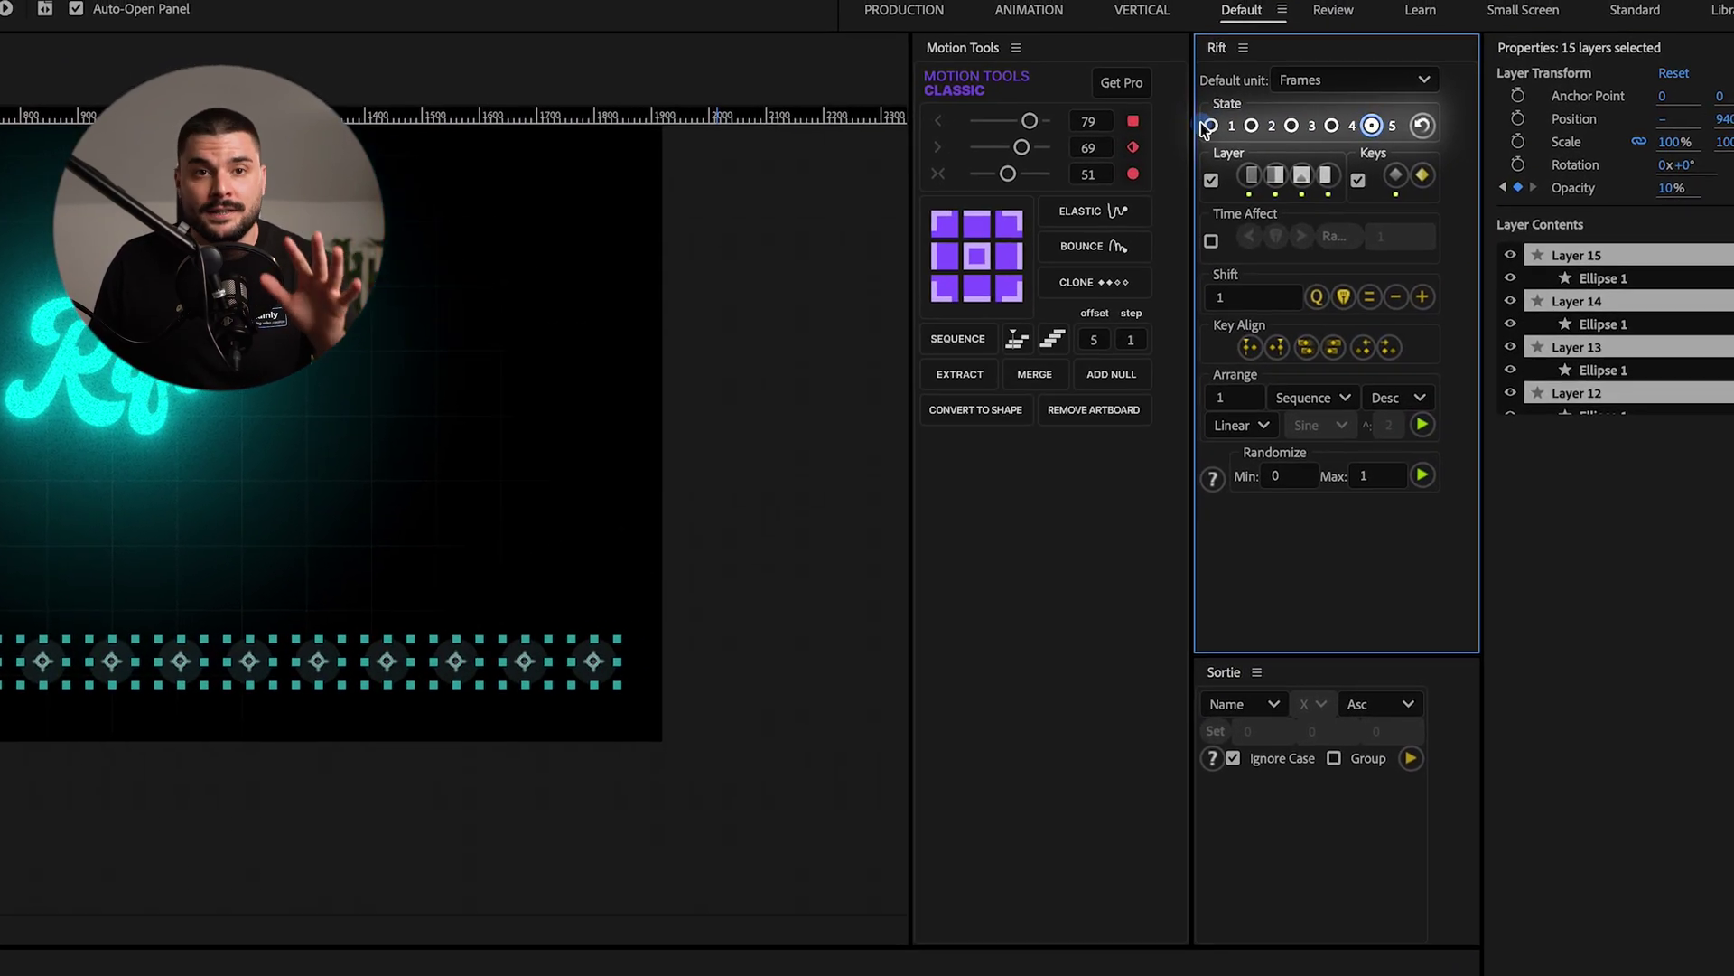